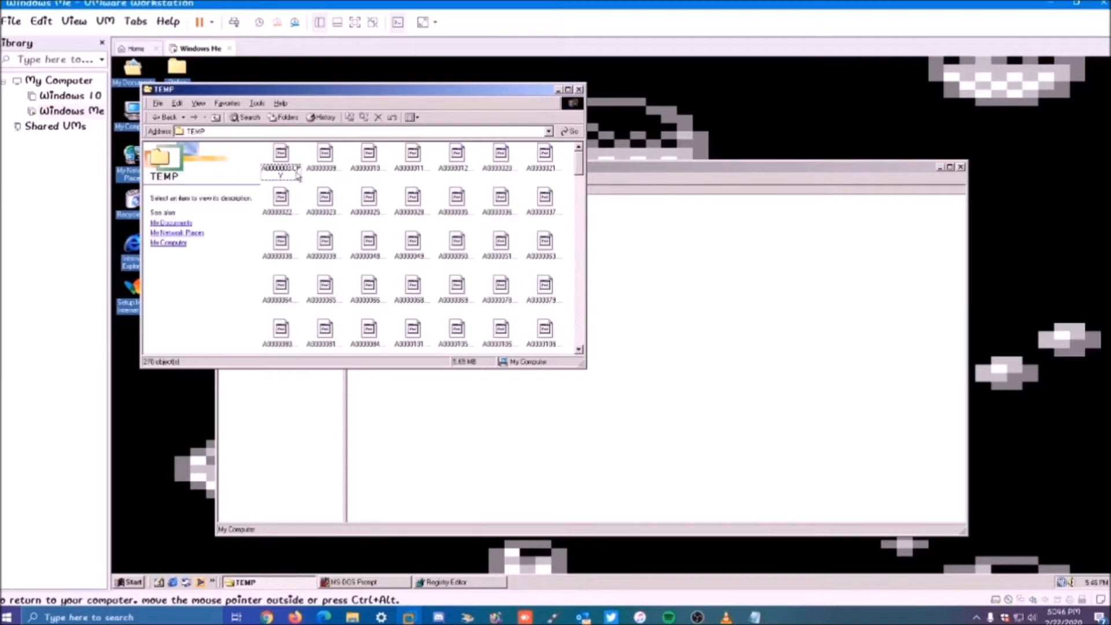
Step: Try to delete the A0000003.CPY file from the TEMP folder
{"action": "key", "text": "Delete"}
{"action": "key", "text": "Escape"}
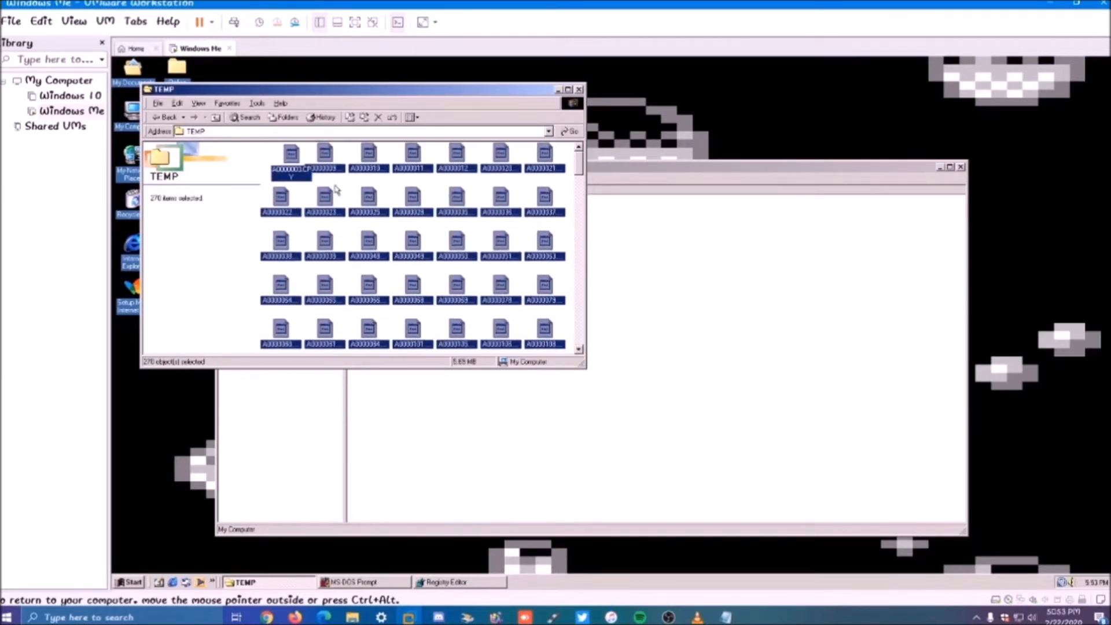
{"action": "left_click", "coordinate": [336, 189]}
{"action": "right_click", "coordinate": [299, 172]}
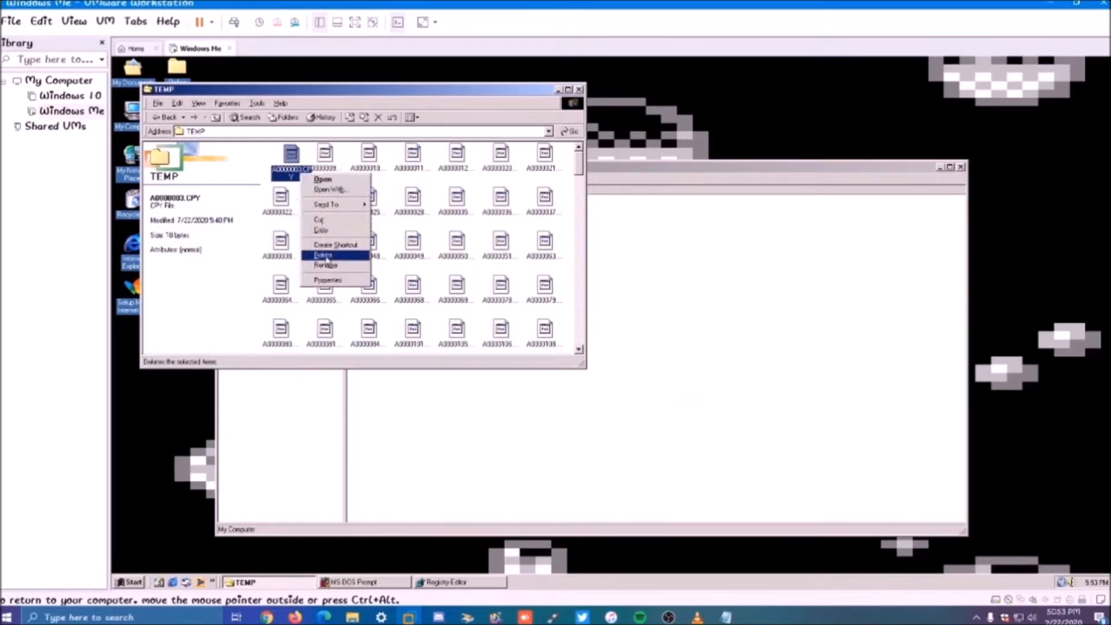
{"action": "left_click", "coordinate": [326, 255]}
{"action": "left_click", "coordinate": [646, 334]}
{"action": "left_click", "coordinate": [615, 347]}
Step: Look through neighbouring folders and try to delete a block of items selected in one of them
{"action": "double_click", "coordinate": [326, 156]}
{"action": "left_click", "coordinate": [351, 386]}
{"action": "left_click", "coordinate": [170, 119]}
{"action": "double_click", "coordinate": [407, 155]}
{"action": "left_click", "coordinate": [169, 119]}
{"action": "double_click", "coordinate": [365, 155]}
{"action": "left_click_drag", "start_coordinate": [263, 146], "coordinate": [451, 262]}
{"action": "key", "text": "Delete"}
{"action": "key", "text": "Return"}
{"action": "left_click", "coordinate": [616, 350]}
Step: Go back up the folder tree, open another folder and try to delete an item inside it
{"action": "left_click", "coordinate": [172, 118]}
{"action": "left_click", "coordinate": [183, 118]}
{"action": "left_click", "coordinate": [188, 129]}
{"action": "double_click", "coordinate": [325, 155]}
{"action": "left_click", "coordinate": [317, 167]}
{"action": "key", "text": "Delete"}
{"action": "key", "text": "Return"}
Step: Open Program Files, show its entire contents, and try to delete all the items in it
{"action": "left_click", "coordinate": [168, 118]}
{"action": "double_click", "coordinate": [369, 155]}
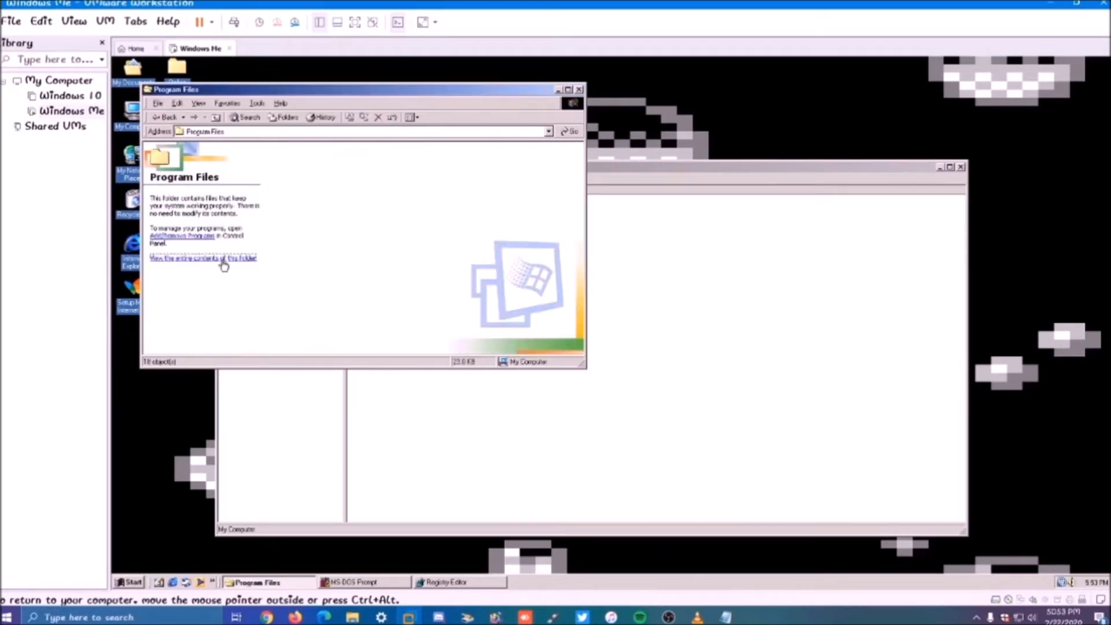
{"action": "left_click", "coordinate": [225, 259]}
{"action": "key", "text": "ctrl+a"}
{"action": "key", "text": "Delete"}
{"action": "key", "text": "Return"}
{"action": "key", "text": "Return"}
{"action": "key", "text": "Return"}
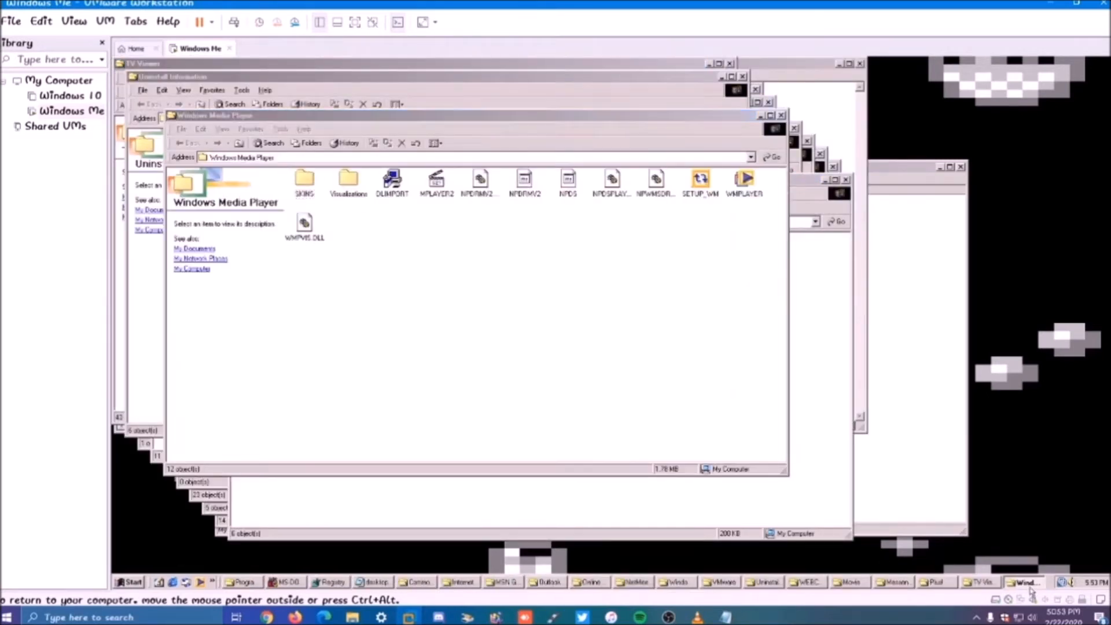
Step: Close the extra folder windows and the desktop Notepad file, leaving Program Files, MS-DOS Prompt and Registry Editor open
{"action": "right_click", "coordinate": [1029, 585]}
{"action": "left_click", "coordinate": [1031, 575]}
{"action": "right_click", "coordinate": [984, 585]}
{"action": "left_click", "coordinate": [989, 575]}
{"action": "right_click", "coordinate": [938, 584]}
{"action": "left_click", "coordinate": [942, 575]}
{"action": "right_click", "coordinate": [892, 584]}
{"action": "left_click", "coordinate": [896, 575]}
{"action": "right_click", "coordinate": [993, 584]}
{"action": "left_click", "coordinate": [998, 577]}
{"action": "right_click", "coordinate": [962, 585]}
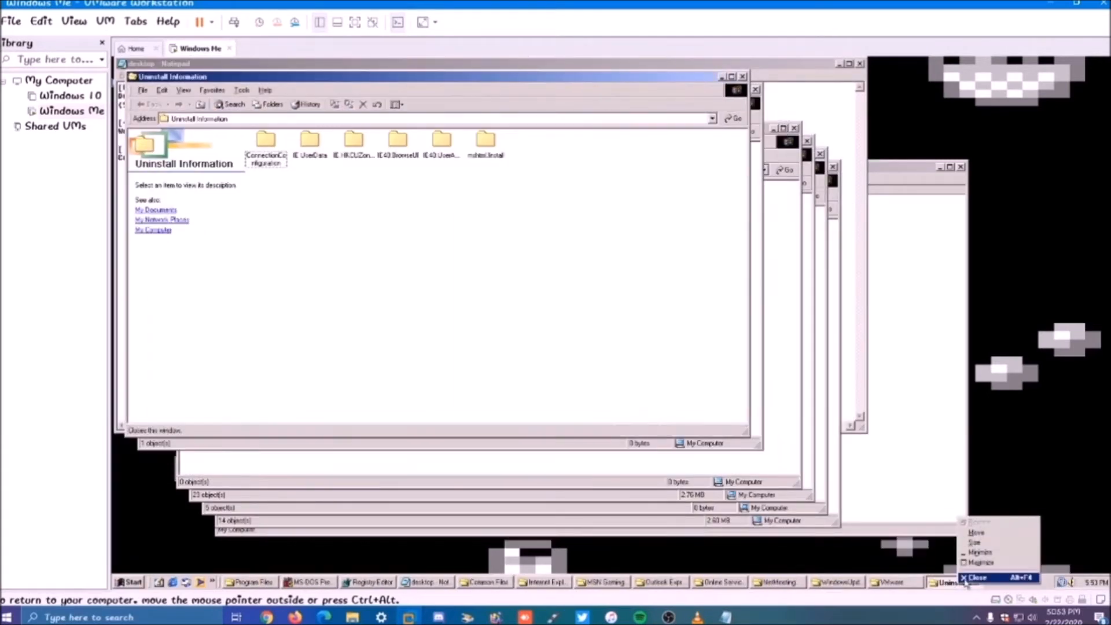
{"action": "left_click", "coordinate": [968, 577]}
{"action": "right_click", "coordinate": [904, 584]}
{"action": "left_click", "coordinate": [908, 576]}
{"action": "right_click", "coordinate": [855, 585]}
{"action": "left_click", "coordinate": [858, 576]}
{"action": "right_click", "coordinate": [862, 585]}
{"action": "left_click", "coordinate": [866, 577]}
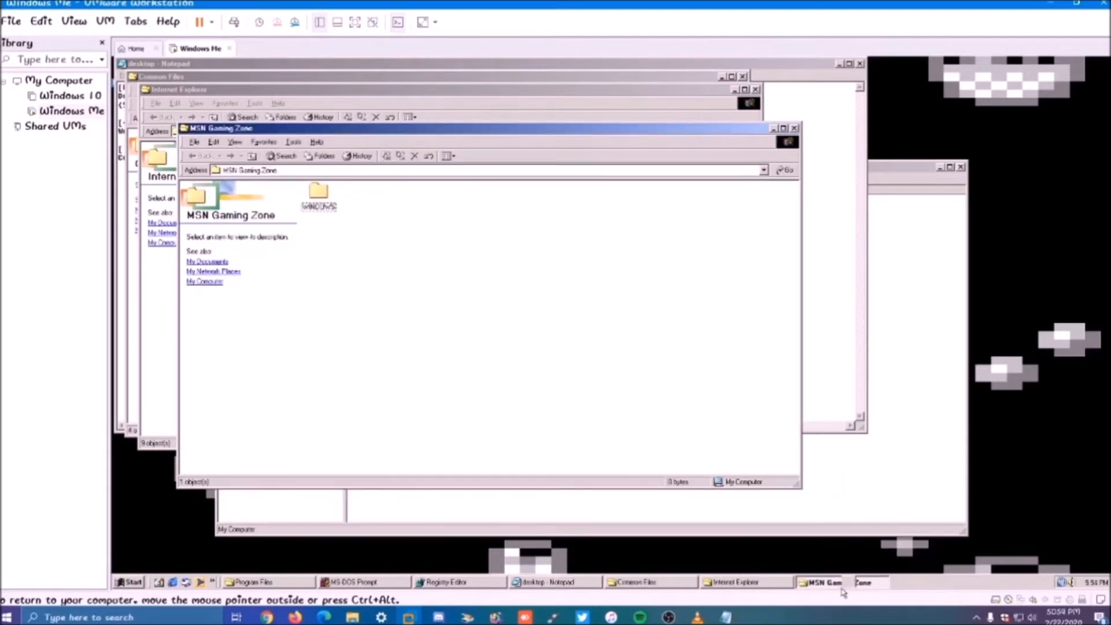
{"action": "right_click", "coordinate": [829, 585]}
{"action": "left_click", "coordinate": [834, 577]}
{"action": "right_click", "coordinate": [763, 585]}
{"action": "left_click", "coordinate": [769, 577]}
{"action": "right_click", "coordinate": [664, 585]}
{"action": "left_click", "coordinate": [669, 576]}
{"action": "left_click", "coordinate": [615, 347]}
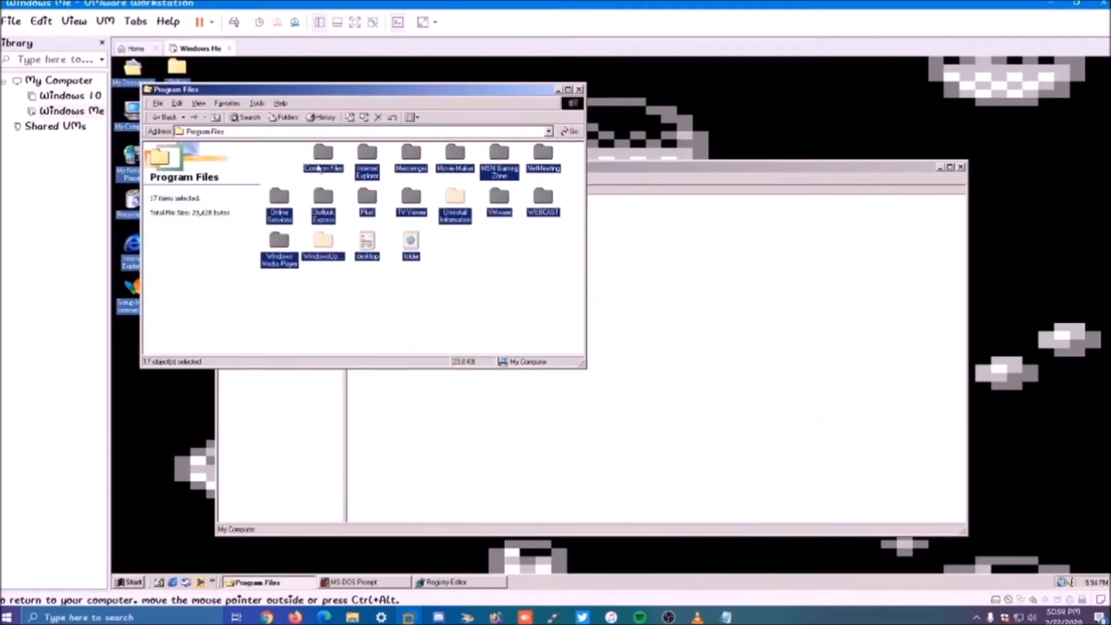
Step: Delete a folder listed before SYSTEM in Common Files and open the SYSTEM folder
{"action": "double_click", "coordinate": [323, 153]}
{"action": "left_click", "coordinate": [361, 151]}
{"action": "key", "text": "Delete"}
{"action": "key", "text": "Return"}
{"action": "double_click", "coordinate": [406, 154]}
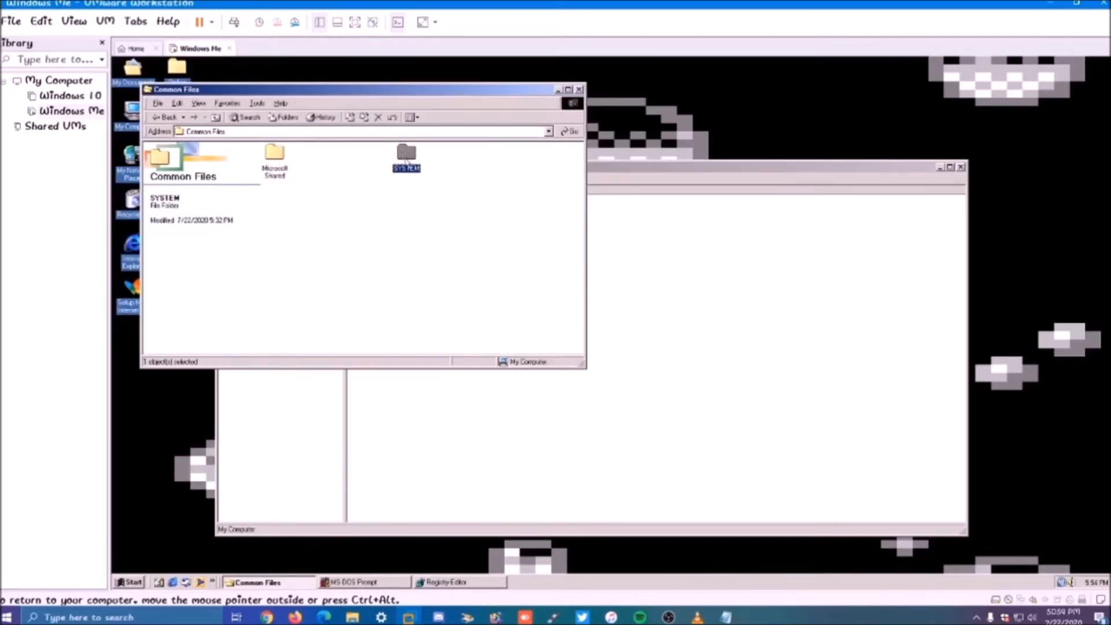
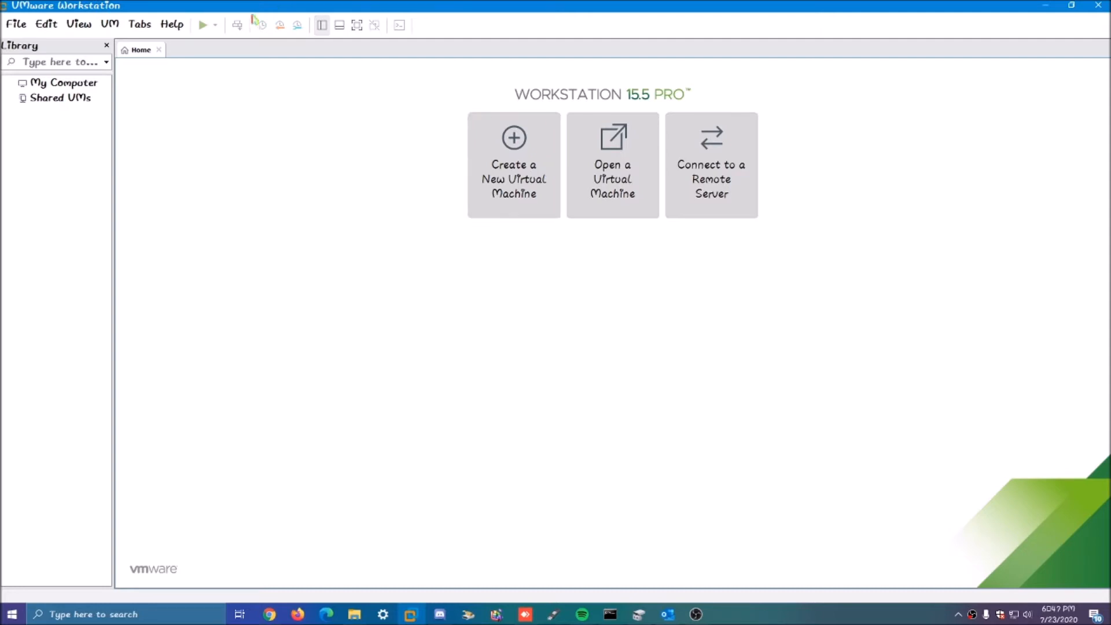
Step: Check the installed product version and build in the About VMware Workstation information
{"action": "left_click", "coordinate": [140, 24]}
{"action": "mouse_move", "coordinate": [111, 26]}
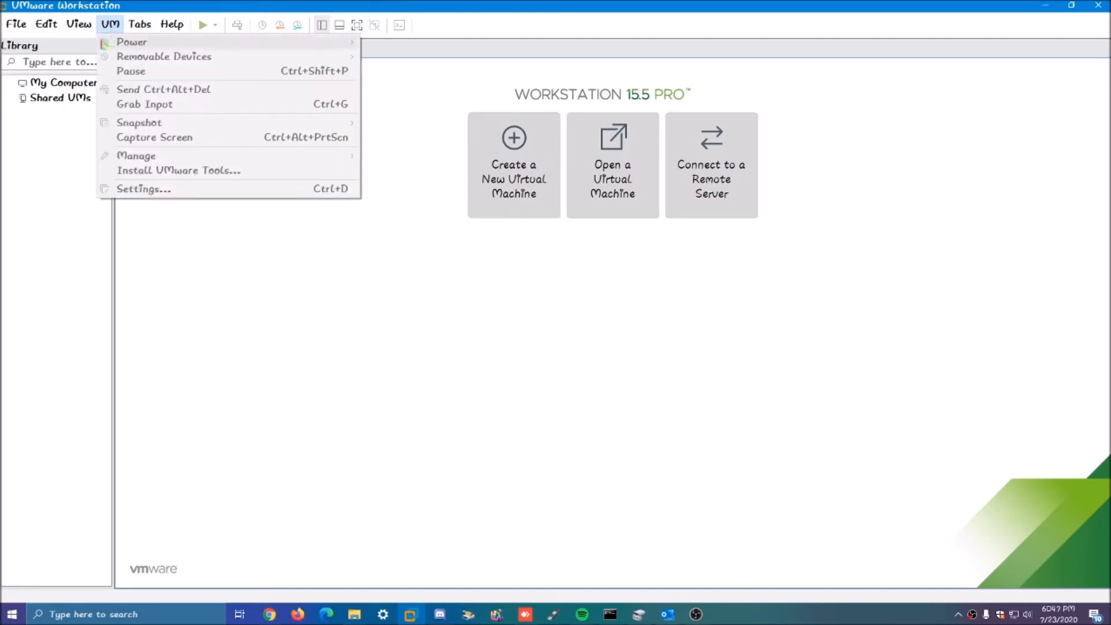
{"action": "mouse_move", "coordinate": [33, 28]}
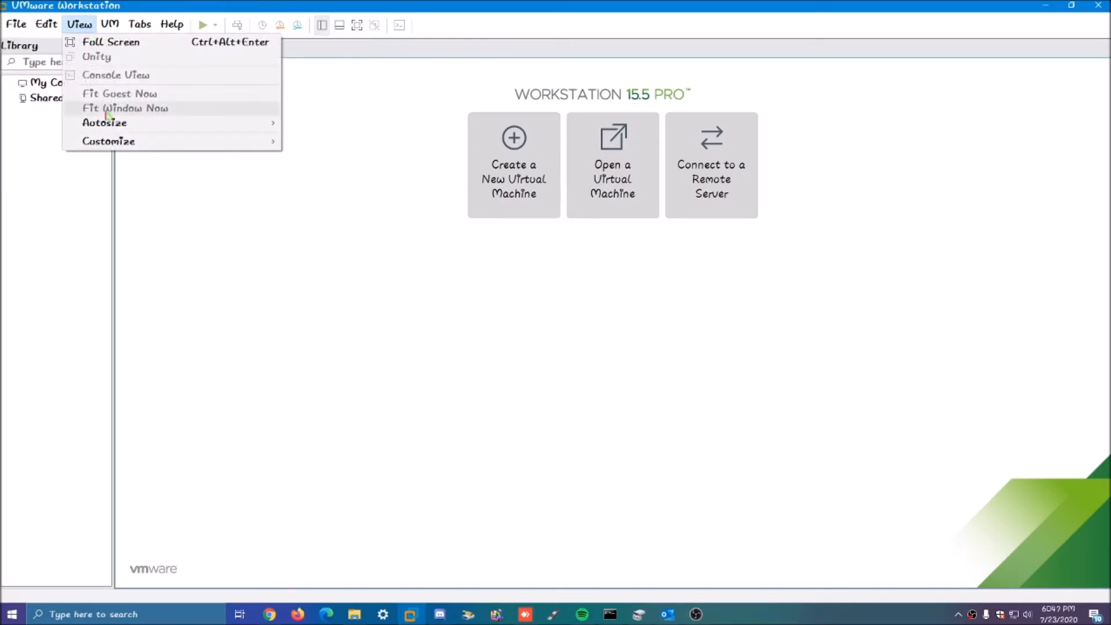
{"action": "mouse_move", "coordinate": [178, 36]}
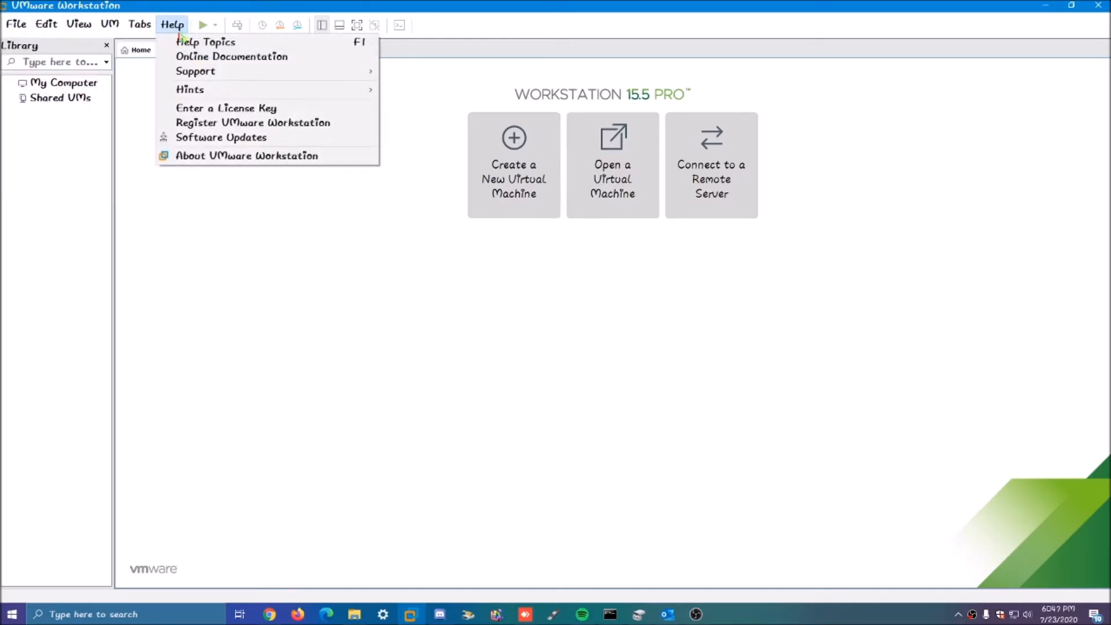
{"action": "left_click", "coordinate": [186, 155]}
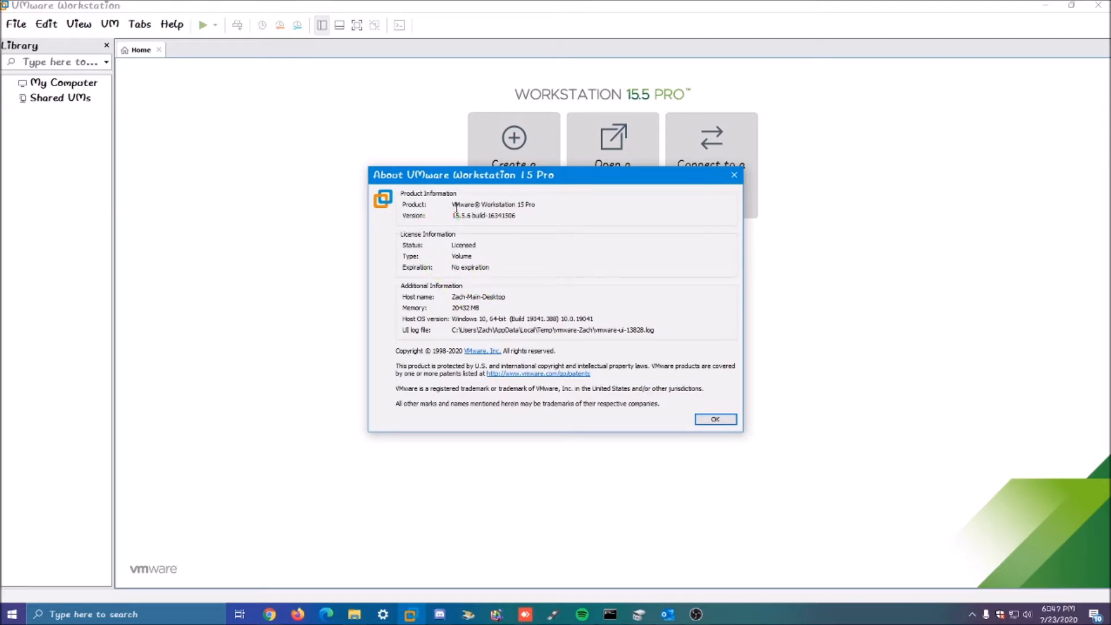
{"action": "left_click_drag", "start_coordinate": [452, 215], "coordinate": [520, 225]}
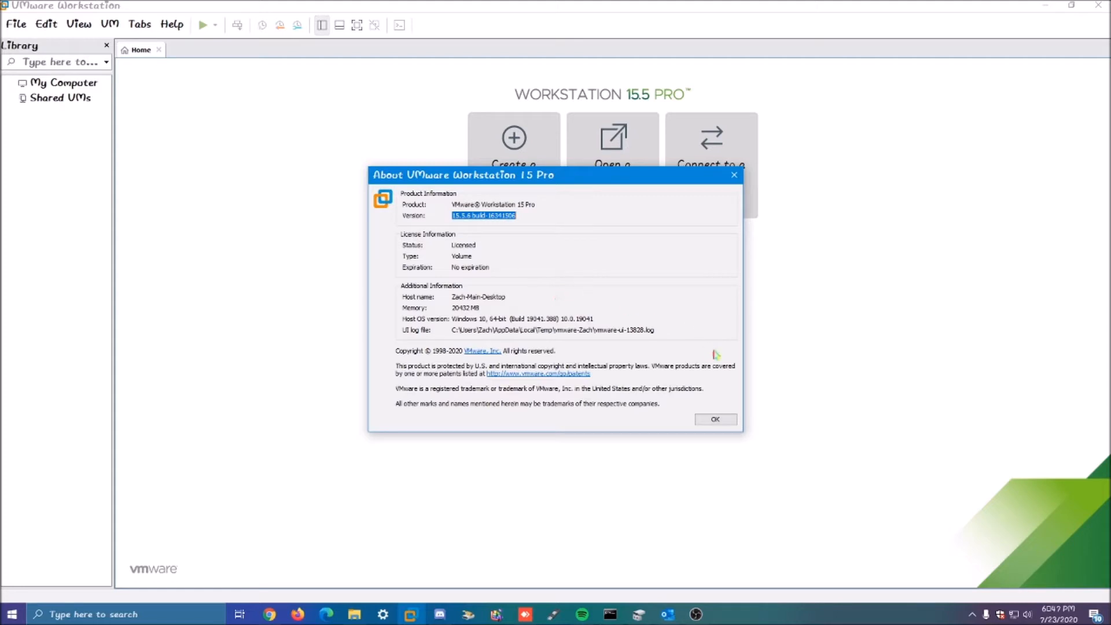
{"action": "left_click", "coordinate": [717, 421]}
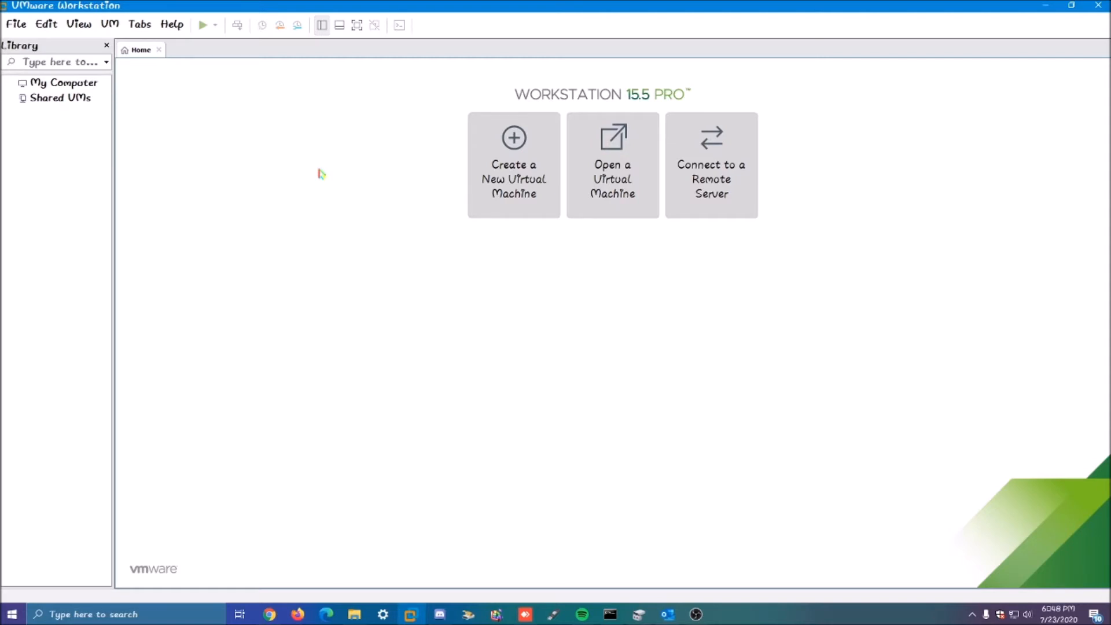
{"action": "left_click", "coordinate": [518, 193]}
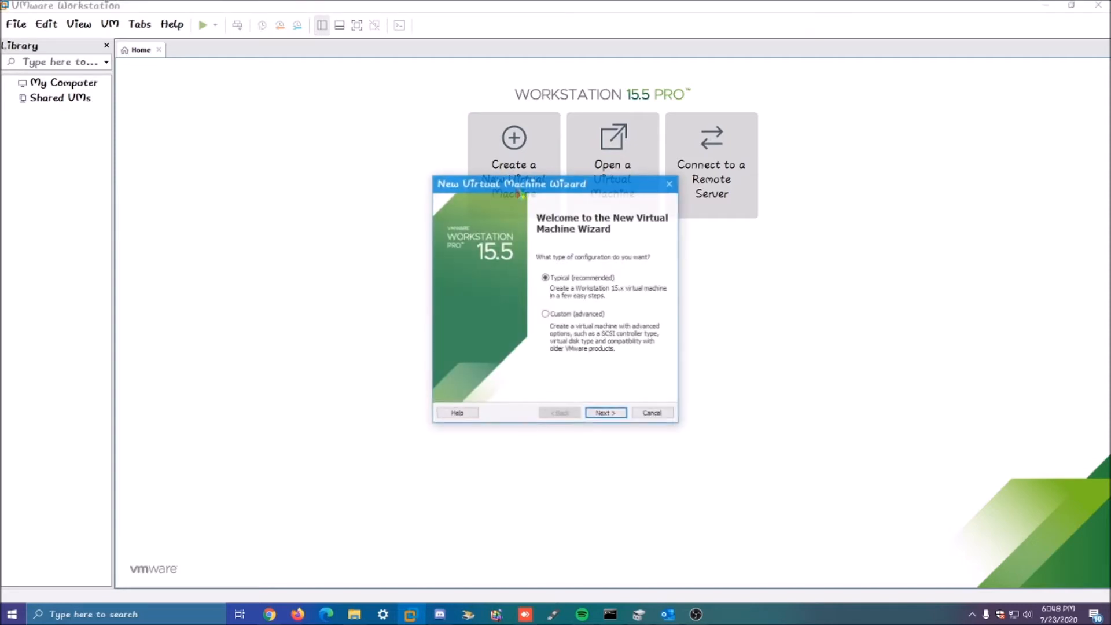
{"action": "left_click", "coordinate": [621, 414]}
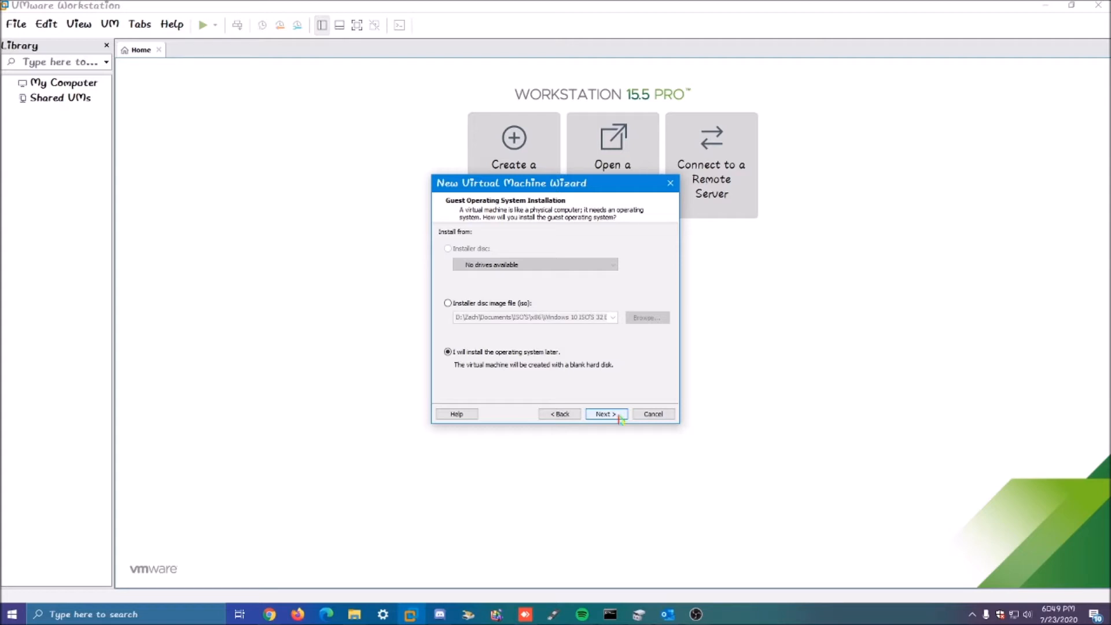
{"action": "left_click", "coordinate": [618, 416]}
{"action": "left_click", "coordinate": [575, 413]}
{"action": "left_click", "coordinate": [652, 414]}
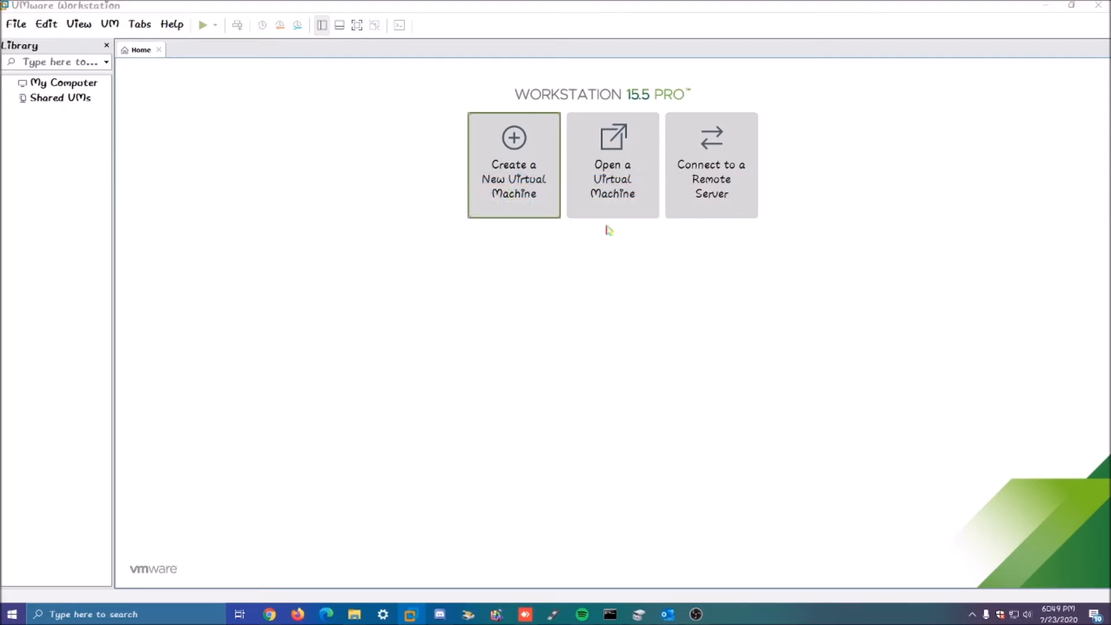
{"action": "left_click", "coordinate": [516, 191]}
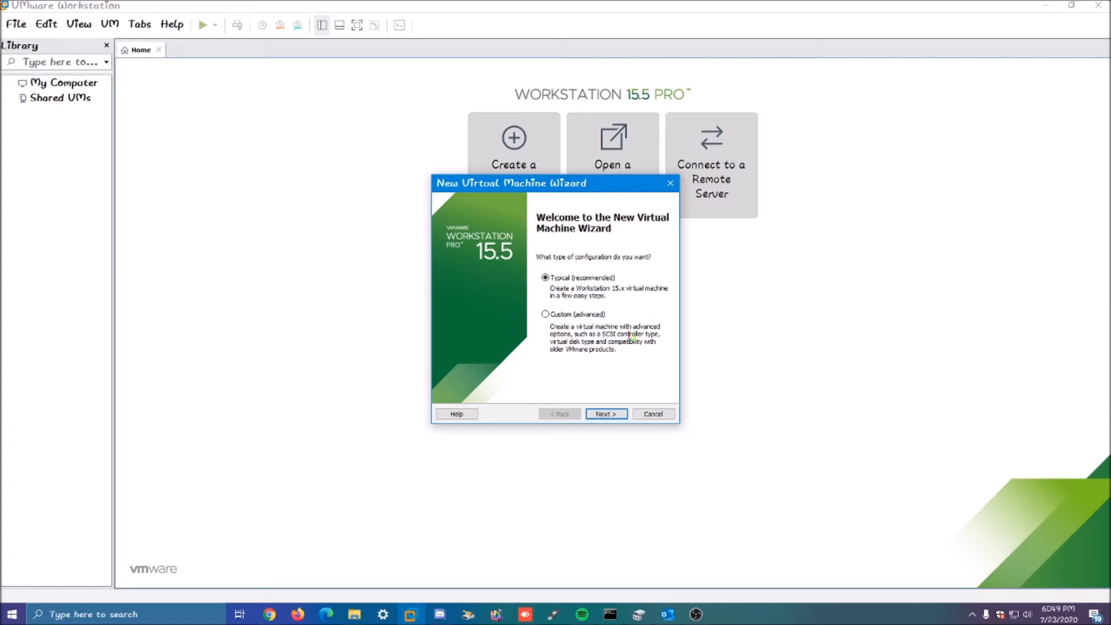
{"action": "left_click", "coordinate": [653, 414]}
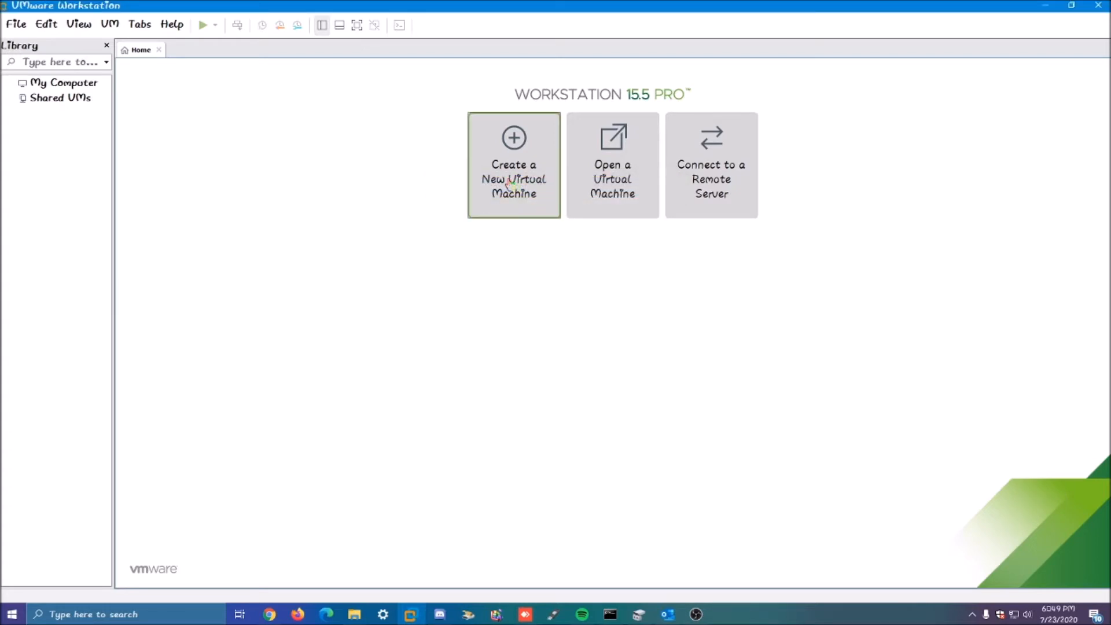
Step: Start a new virtual machine with the Typical configuration, leaving the operating system to install later
{"action": "left_click", "coordinate": [528, 215]}
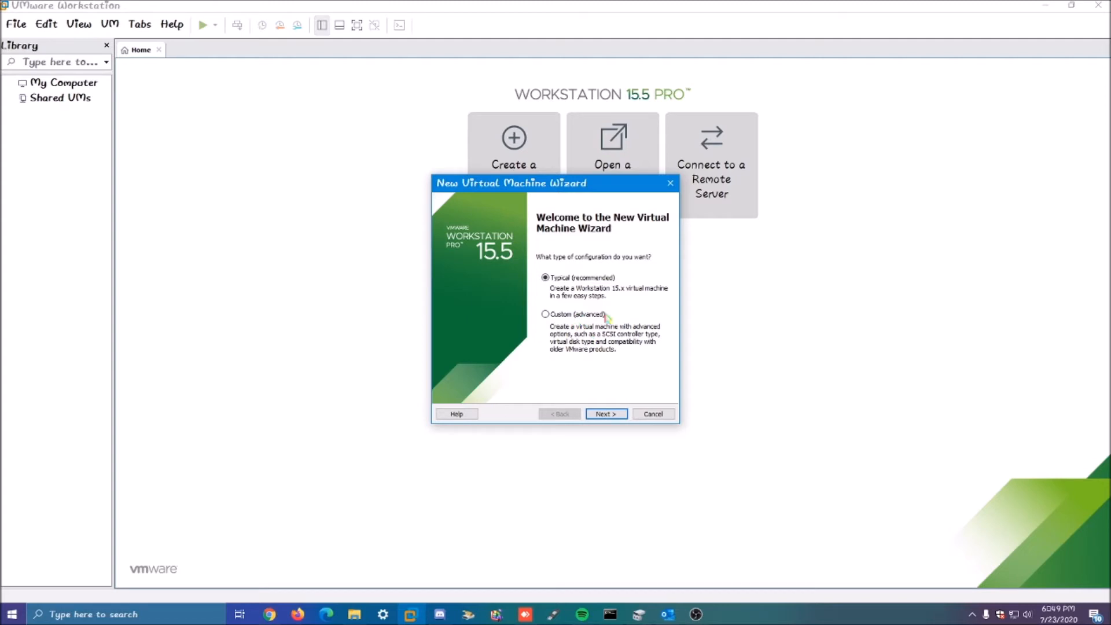
{"action": "left_click", "coordinate": [604, 415]}
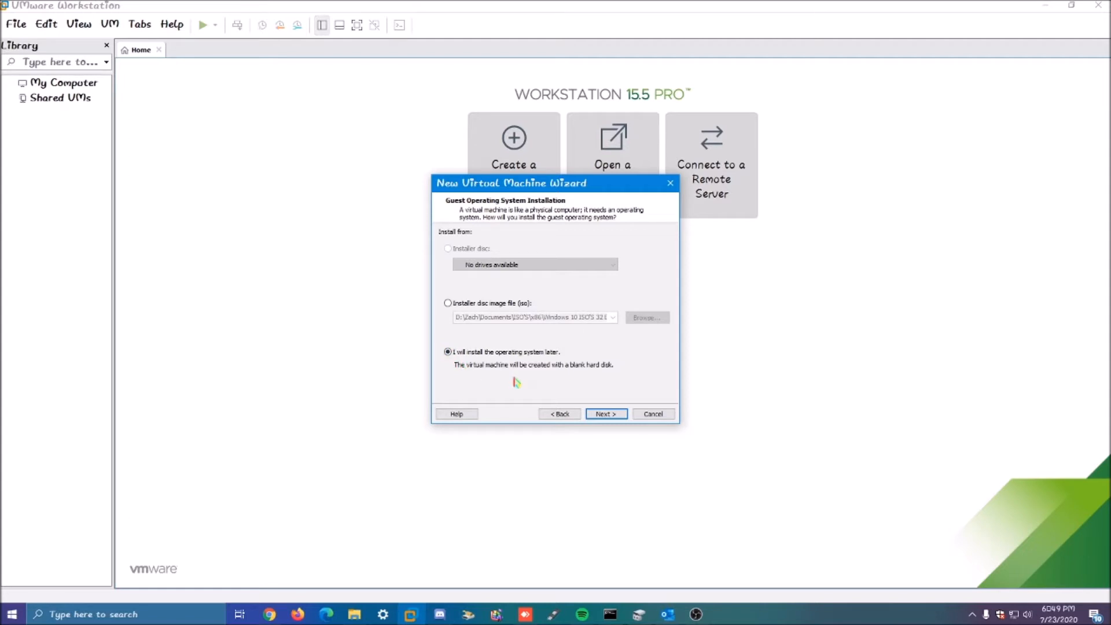
{"action": "left_click", "coordinate": [604, 415]}
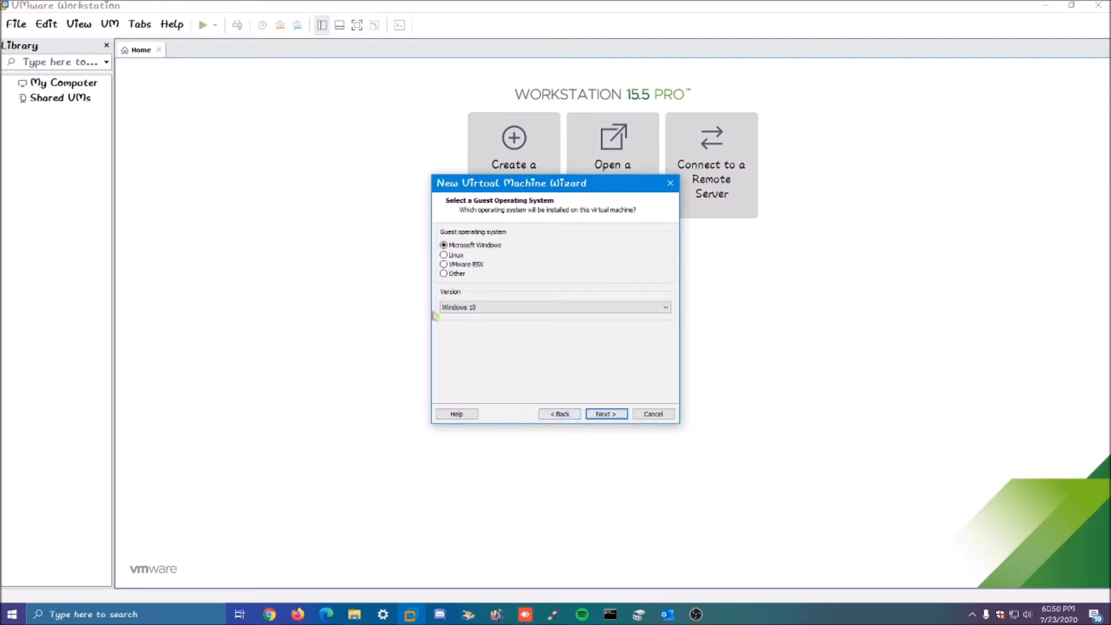
Step: Choose Microsoft Windows with version Windows 10 as the guest system and accept the name Windows 10 and default location
{"action": "left_click", "coordinate": [468, 308]}
{"action": "scroll", "coordinate": [485, 327], "scroll_direction": "up", "scroll_amount": 1}
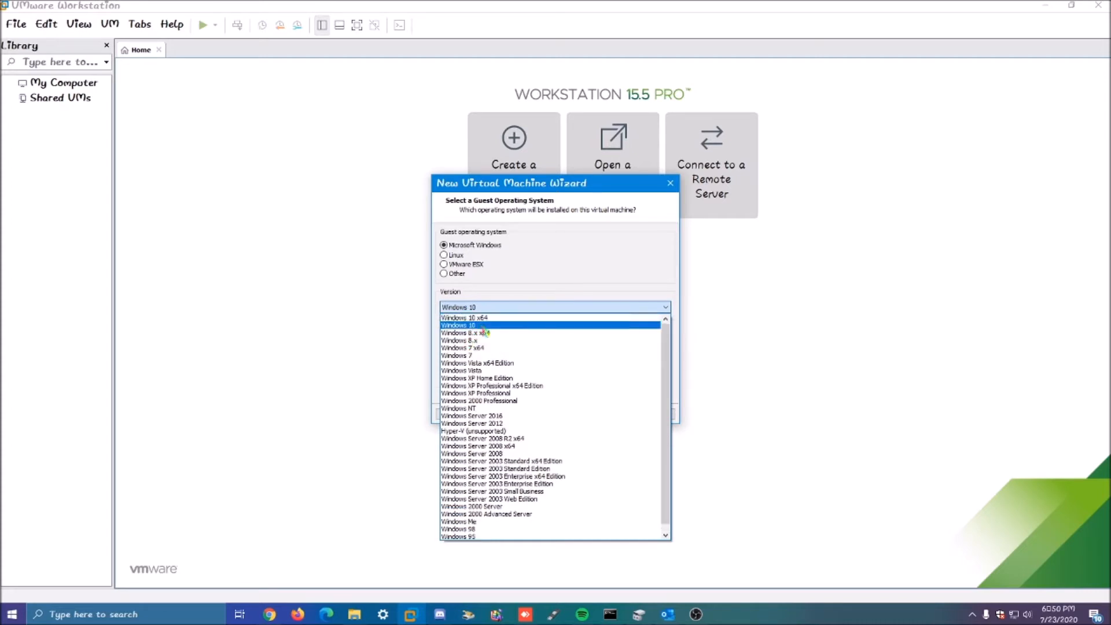
{"action": "left_click", "coordinate": [480, 325]}
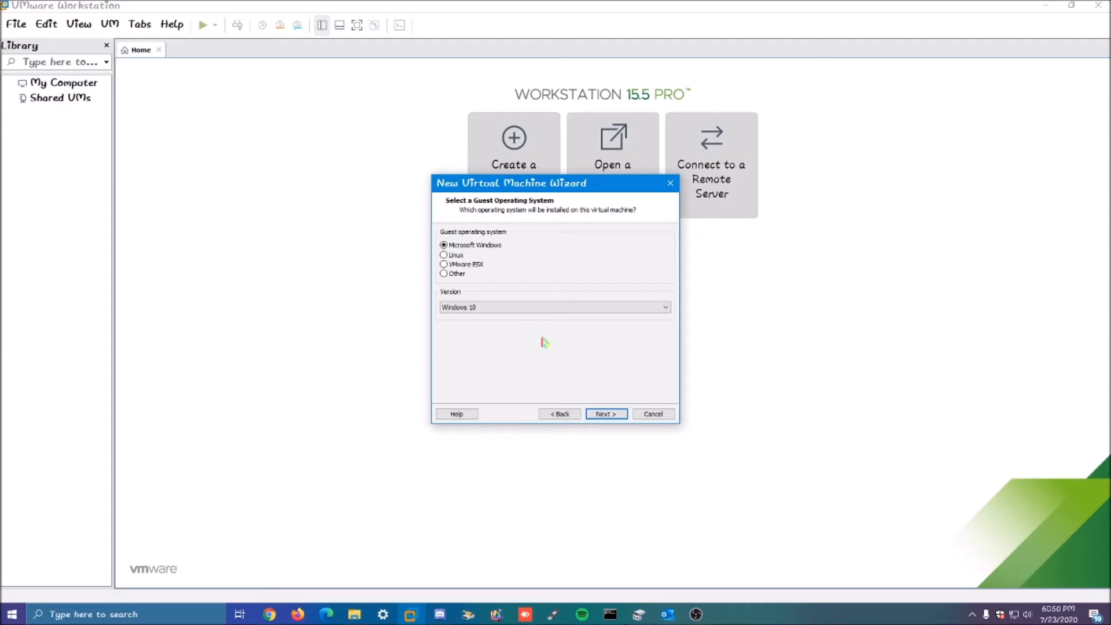
{"action": "left_click", "coordinate": [481, 313]}
{"action": "left_click", "coordinate": [481, 313]}
{"action": "left_click", "coordinate": [606, 414]}
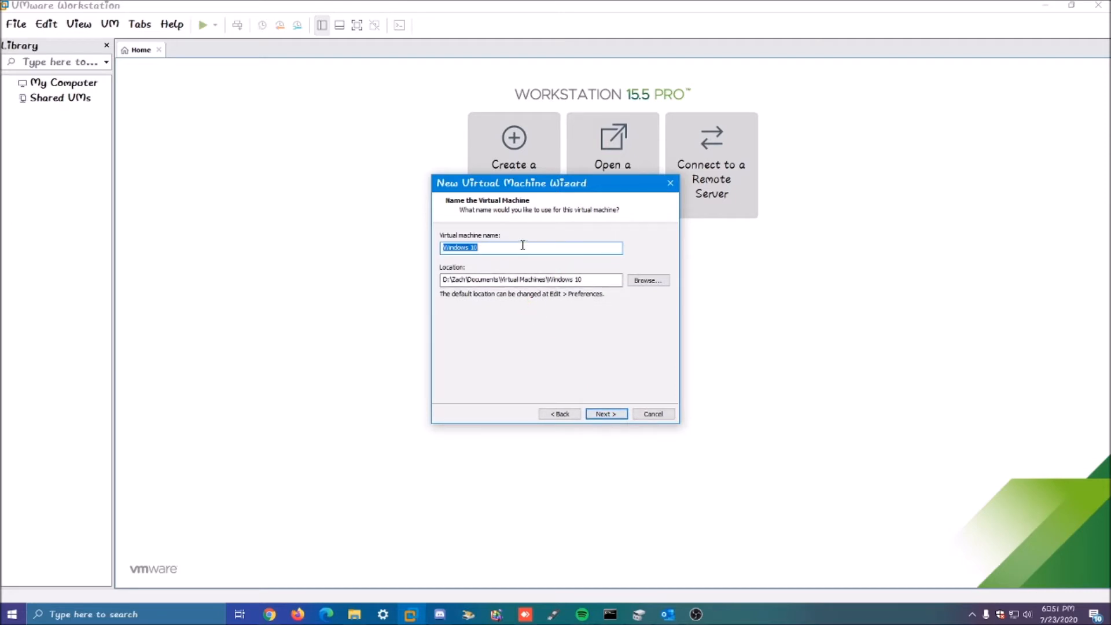
{"action": "left_click", "coordinate": [605, 415]}
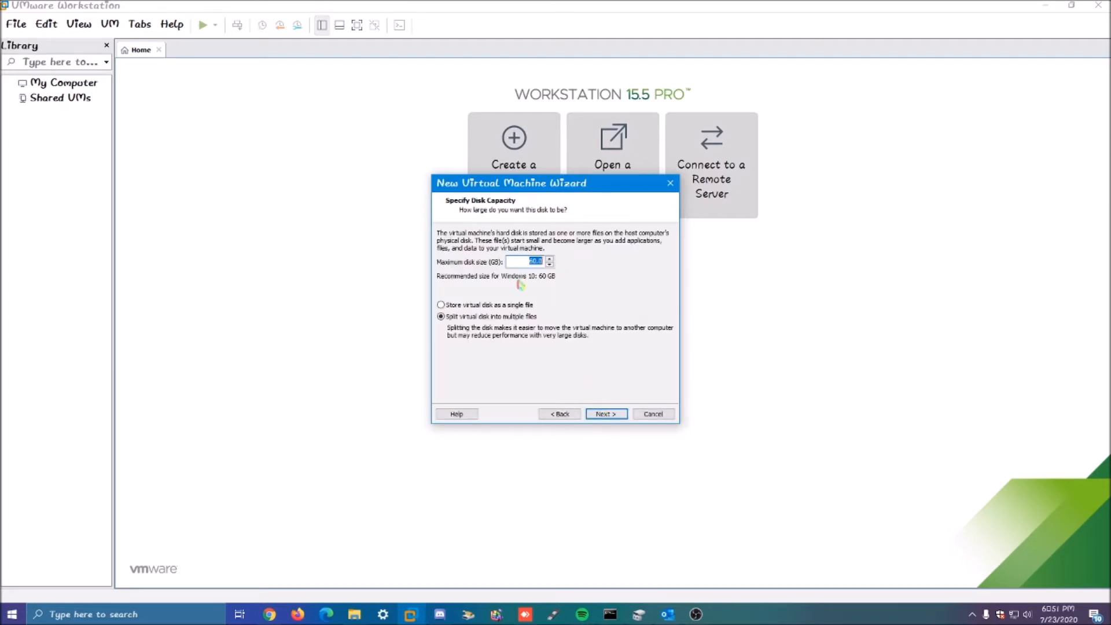
Step: Store the virtual disk as a single file with a maximum size of 87 GB
{"action": "left_click", "coordinate": [508, 305]}
{"action": "double_click", "coordinate": [536, 261]}
{"action": "type", "text": "87"}
{"action": "left_click", "coordinate": [606, 413]}
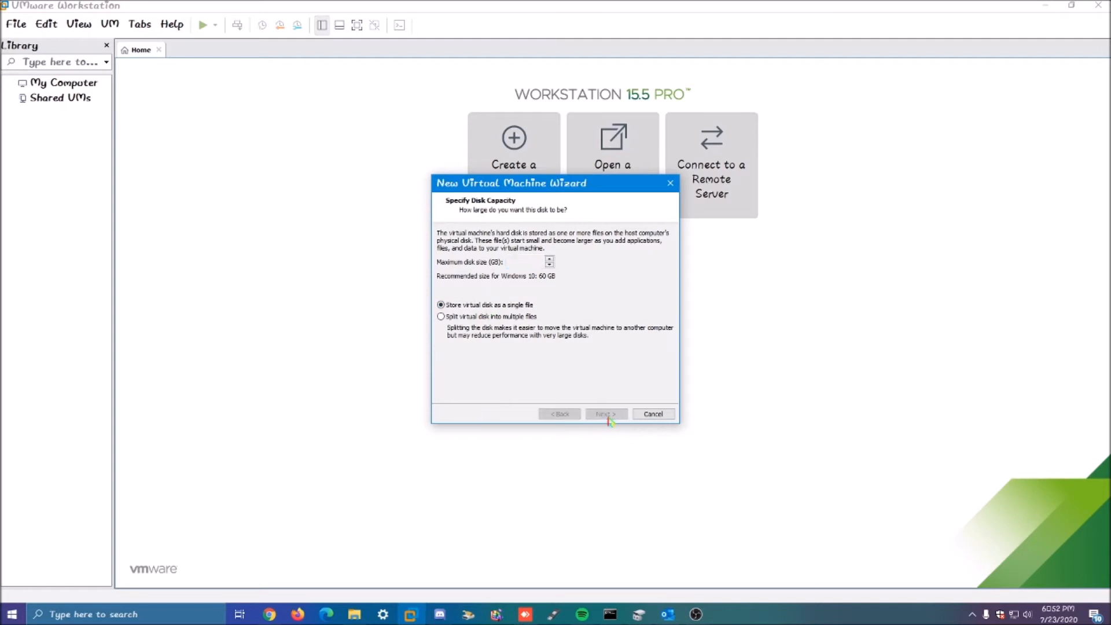
Step: Customize the virtual machine's hardware by setting its memory to 4 GB, and show the processor settings
{"action": "left_click", "coordinate": [511, 350]}
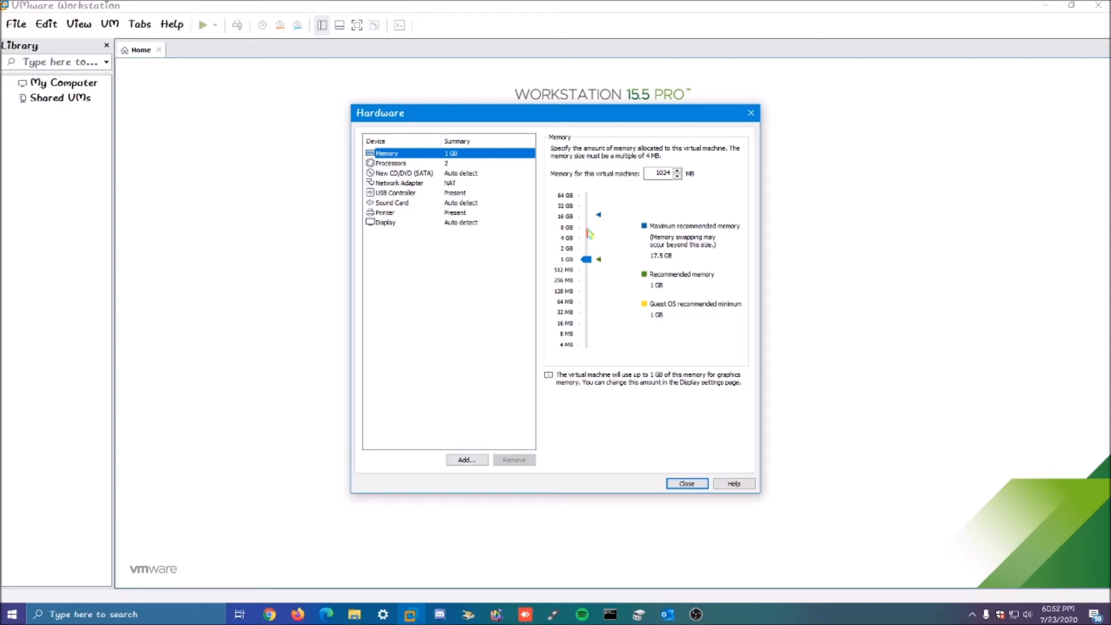
{"action": "left_click", "coordinate": [589, 234]}
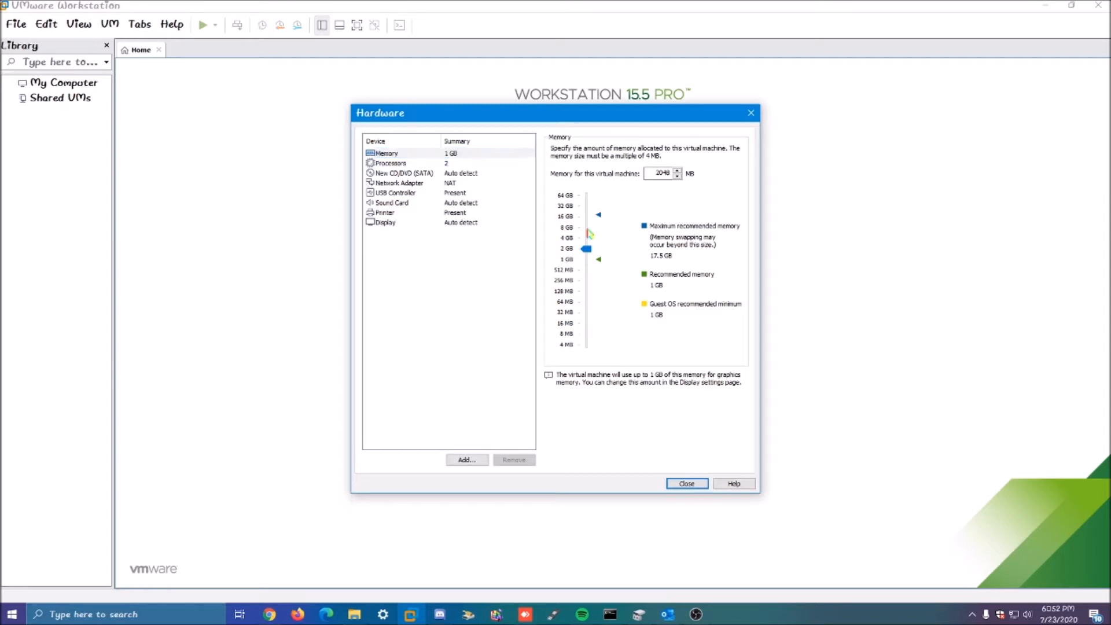
{"action": "left_click", "coordinate": [477, 165]}
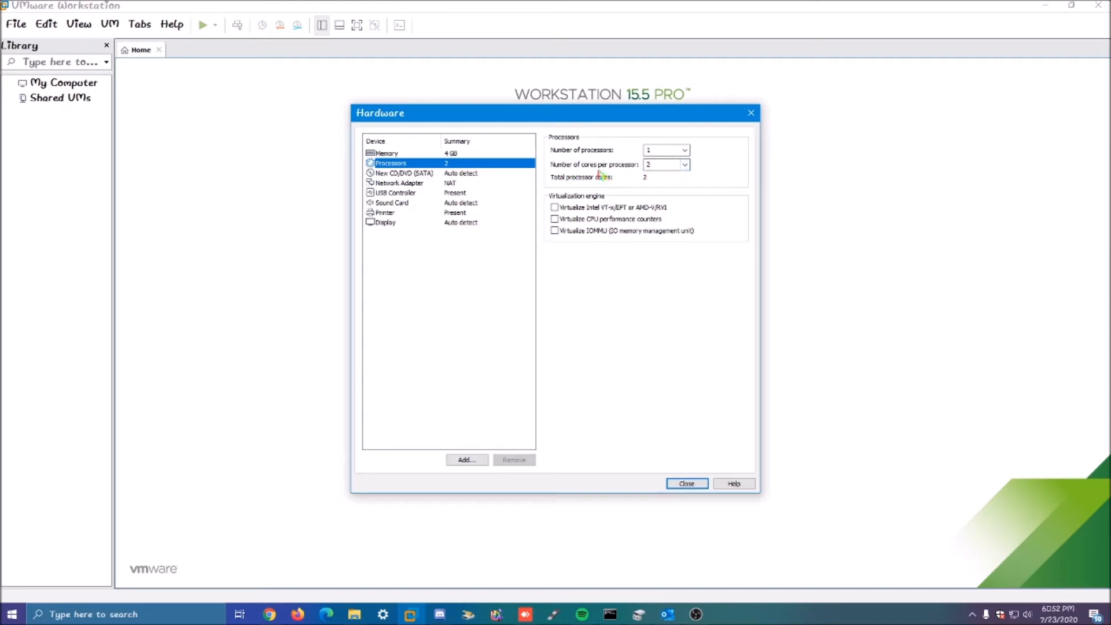
Step: Attach the 32-bit Windows 10 20H1 ISO image to the virtual CD/DVD drive
{"action": "left_click", "coordinate": [498, 173]}
{"action": "left_click", "coordinate": [588, 221]}
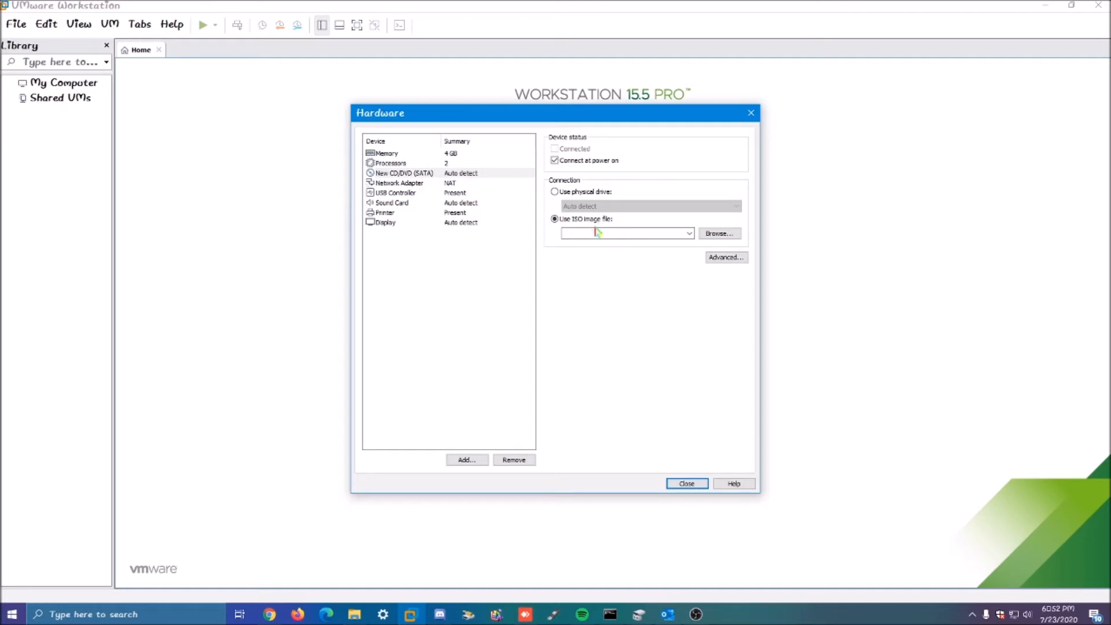
{"action": "left_click", "coordinate": [734, 235]}
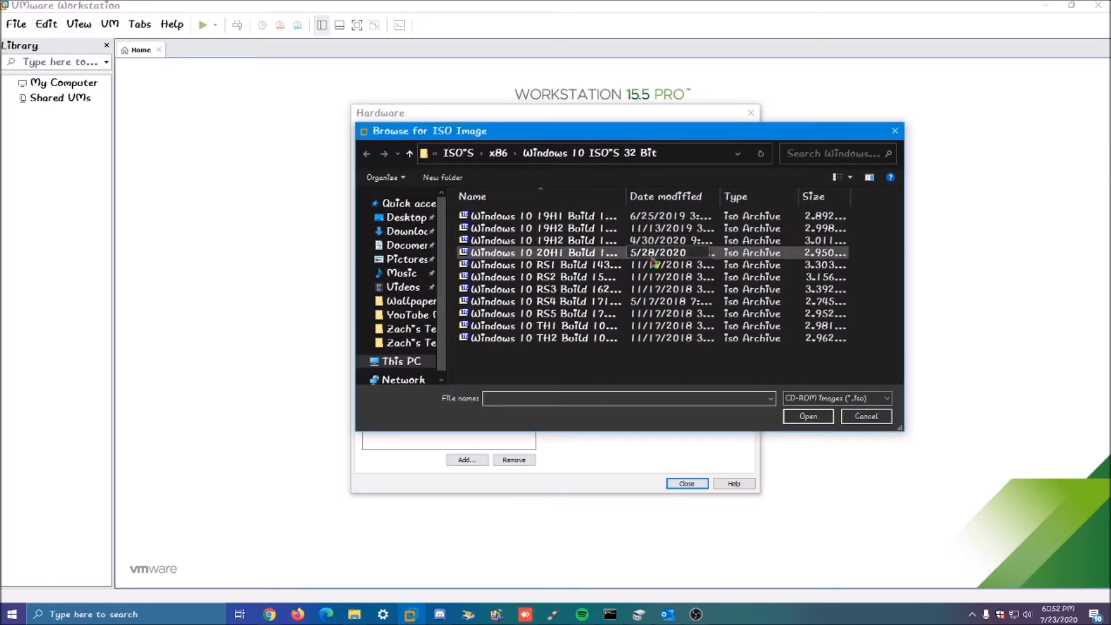
{"action": "double_click", "coordinate": [631, 255]}
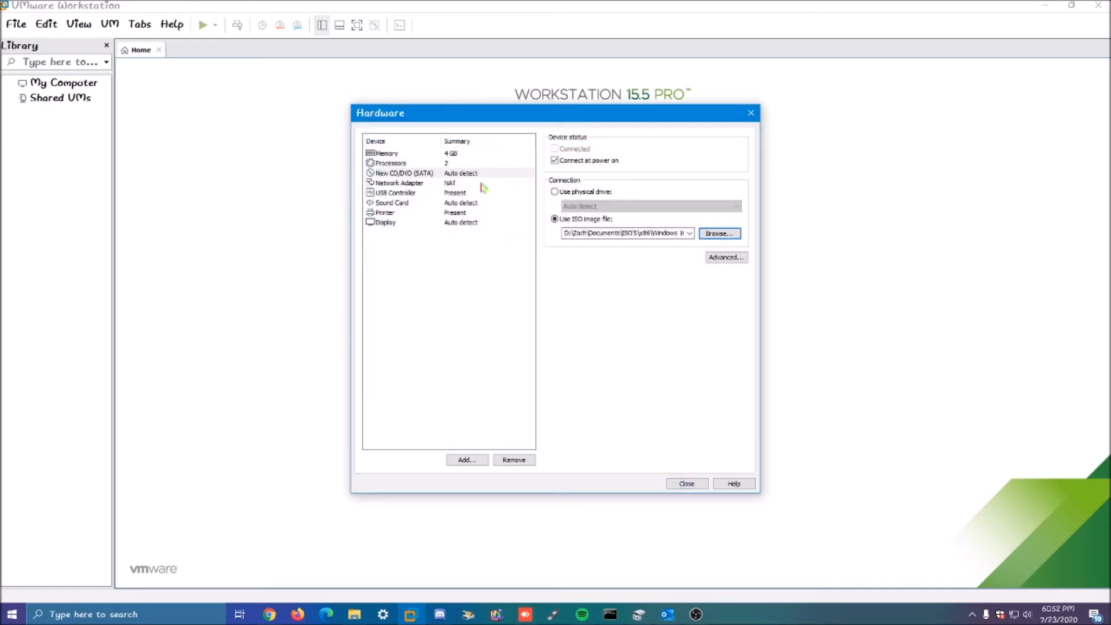
Step: Disable connecting the network adapter at power on
{"action": "left_click", "coordinate": [481, 183]}
{"action": "left_click", "coordinate": [554, 161]}
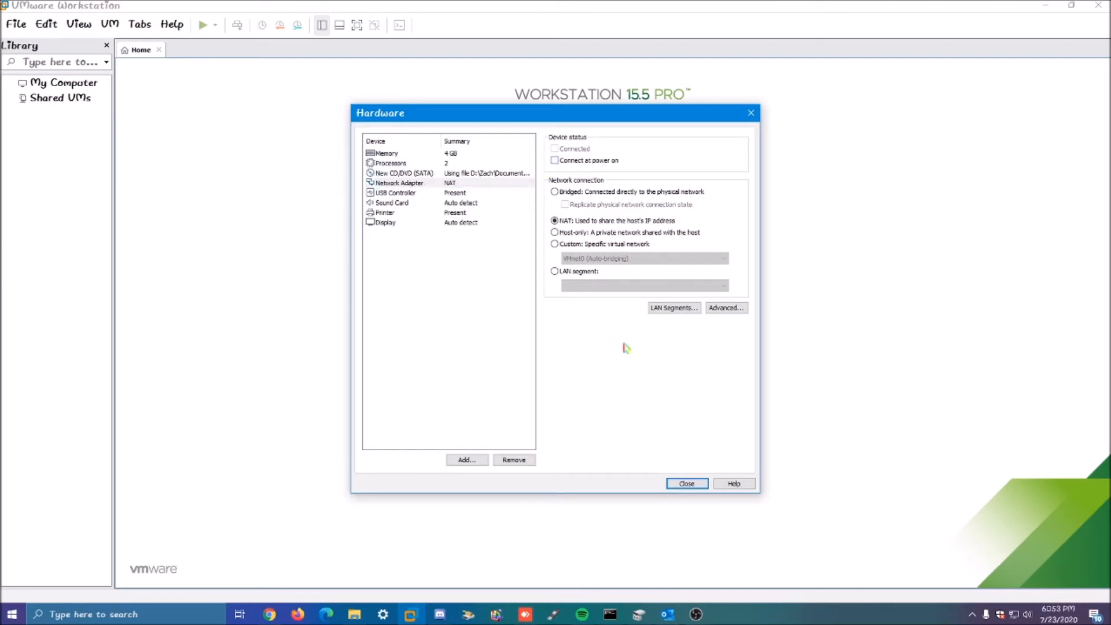
Step: Close the hardware settings, finish creating the Windows 10 virtual machine, and power it on
{"action": "left_click", "coordinate": [687, 484]}
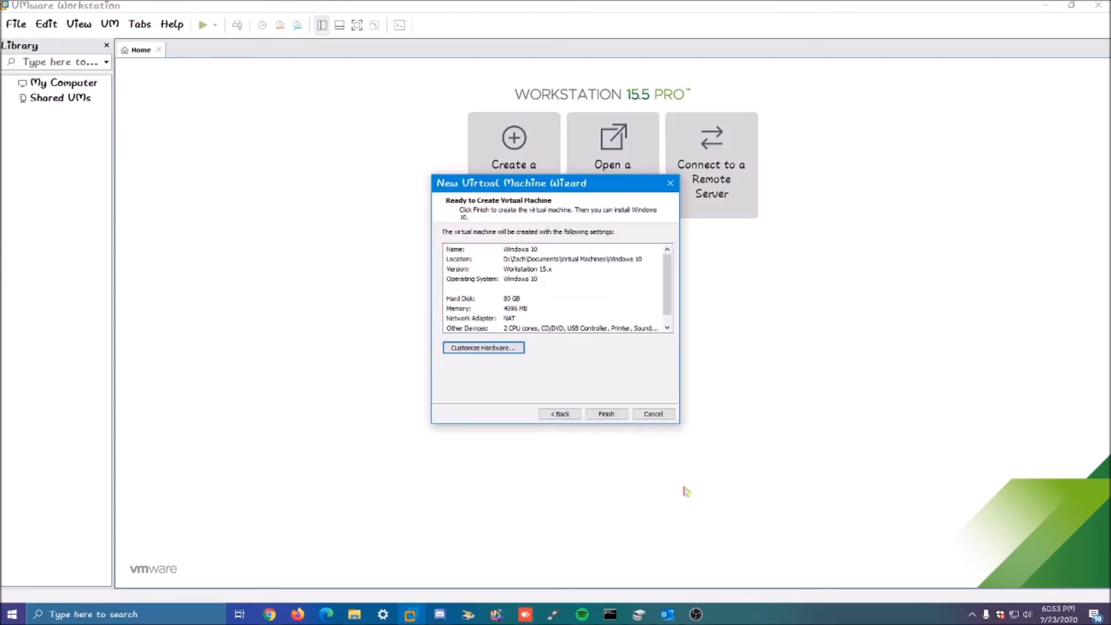
{"action": "left_click", "coordinate": [618, 414]}
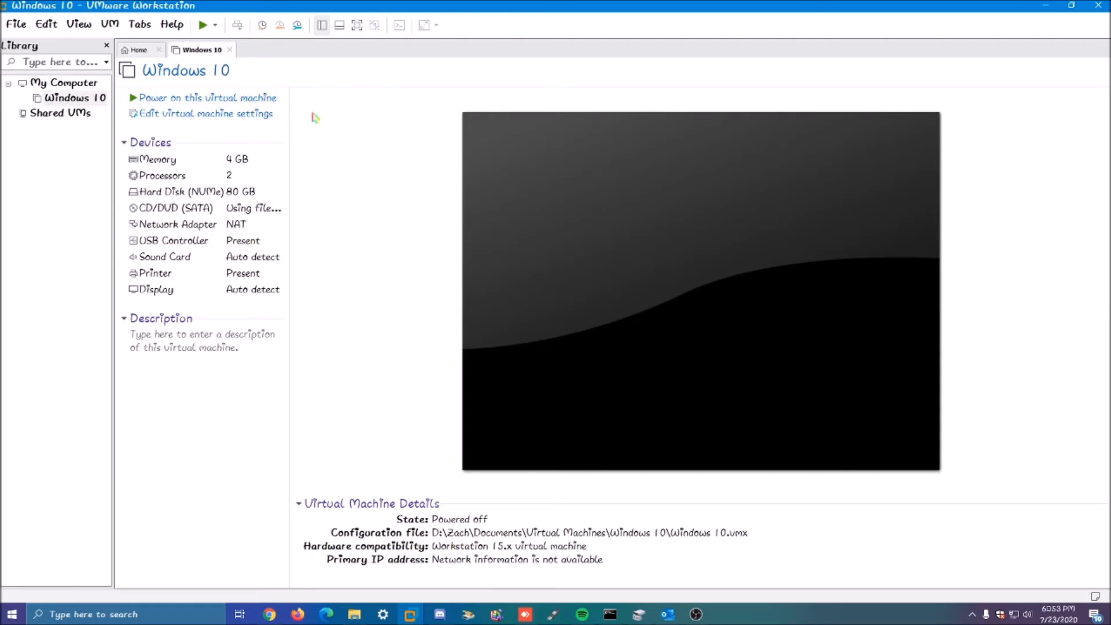
{"action": "left_click", "coordinate": [239, 100]}
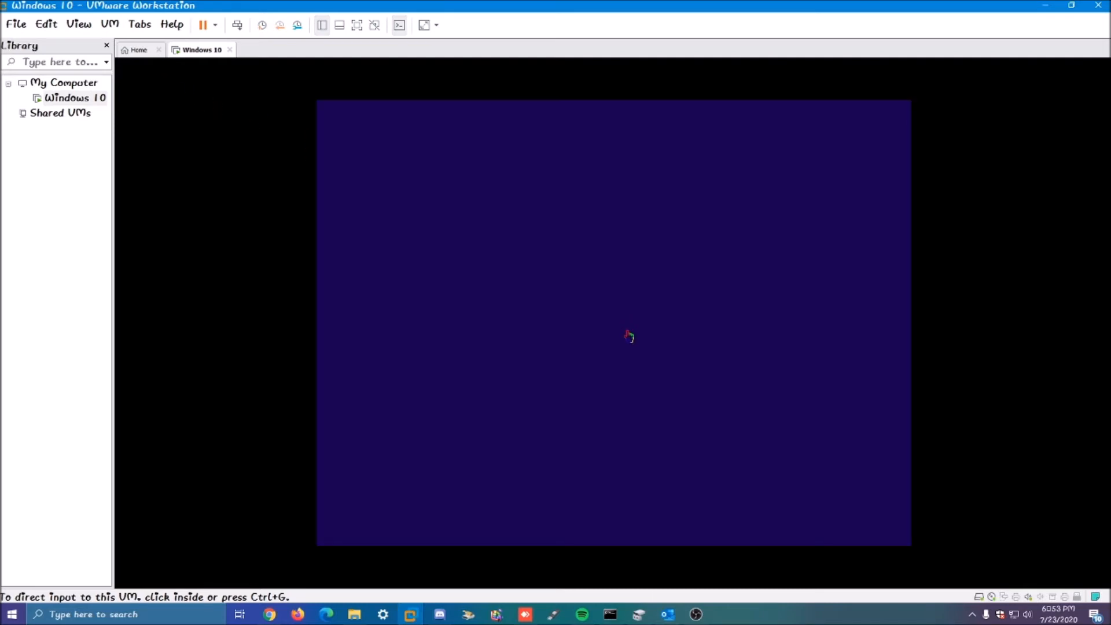
Step: Start the Windows installation with English (United States) as language and time format, and the US keyboard
{"action": "left_click", "coordinate": [628, 335]}
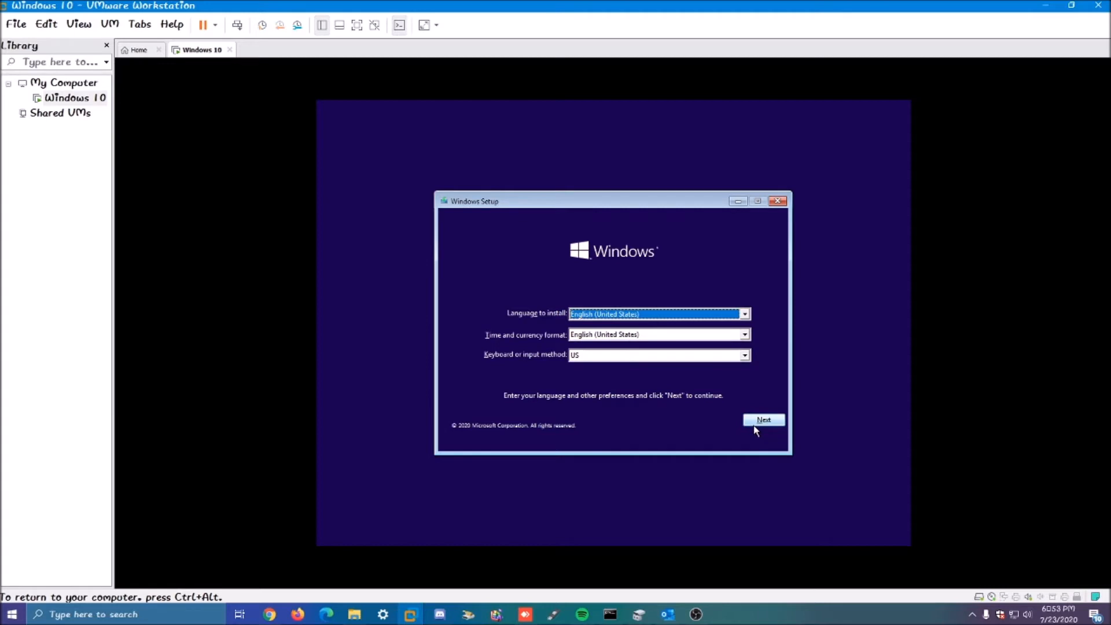
{"action": "left_click", "coordinate": [758, 421]}
{"action": "left_click", "coordinate": [633, 330]}
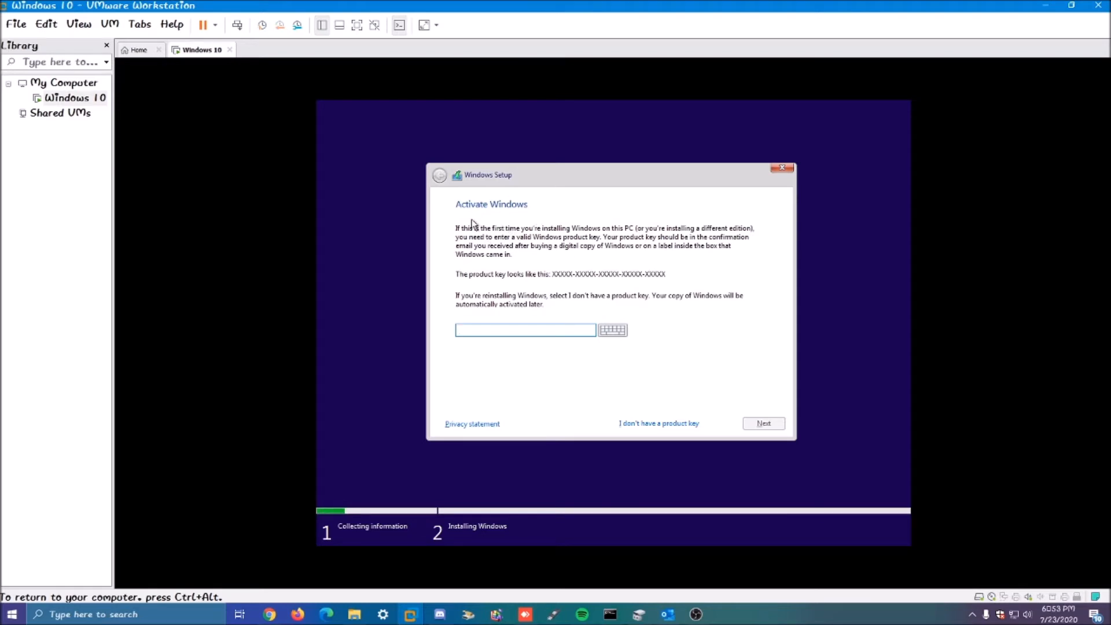
{"action": "key", "text": "ctrl+alt"}
{"action": "left_click", "coordinate": [110, 24]}
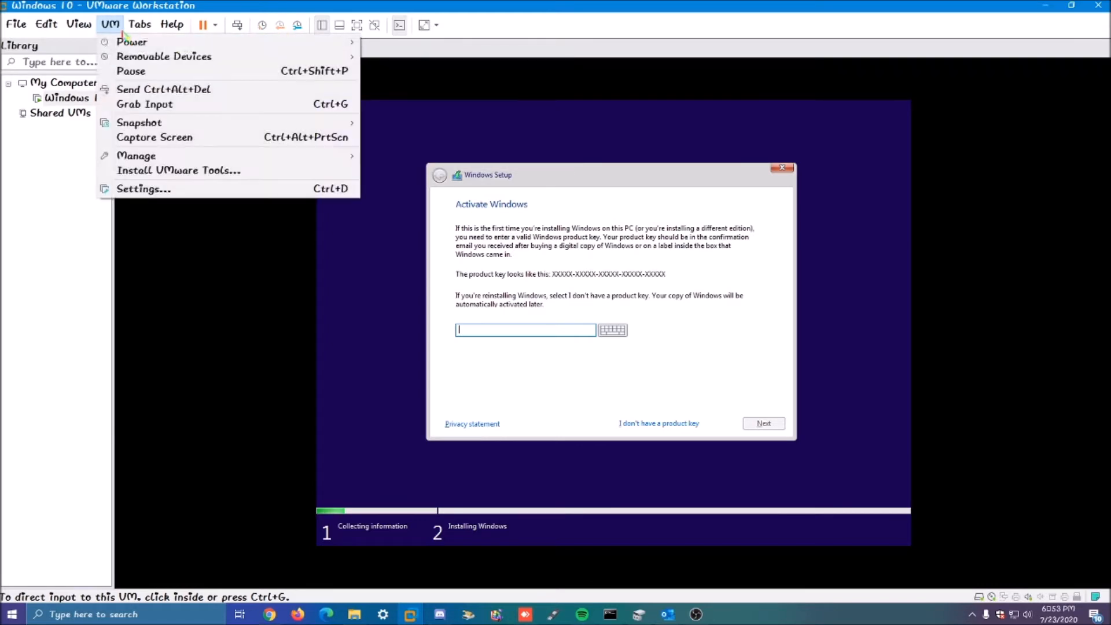
{"action": "left_click", "coordinate": [523, 331]}
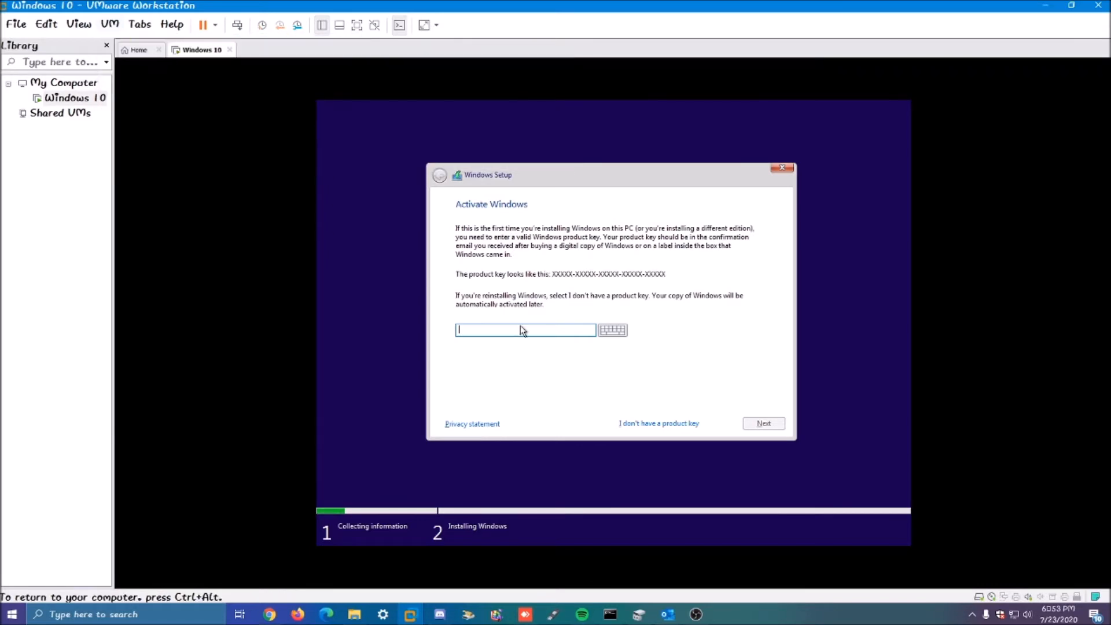
Step: Continue setup without a product key and choose Windows 10 Home as the edition to install
{"action": "left_click", "coordinate": [641, 424]}
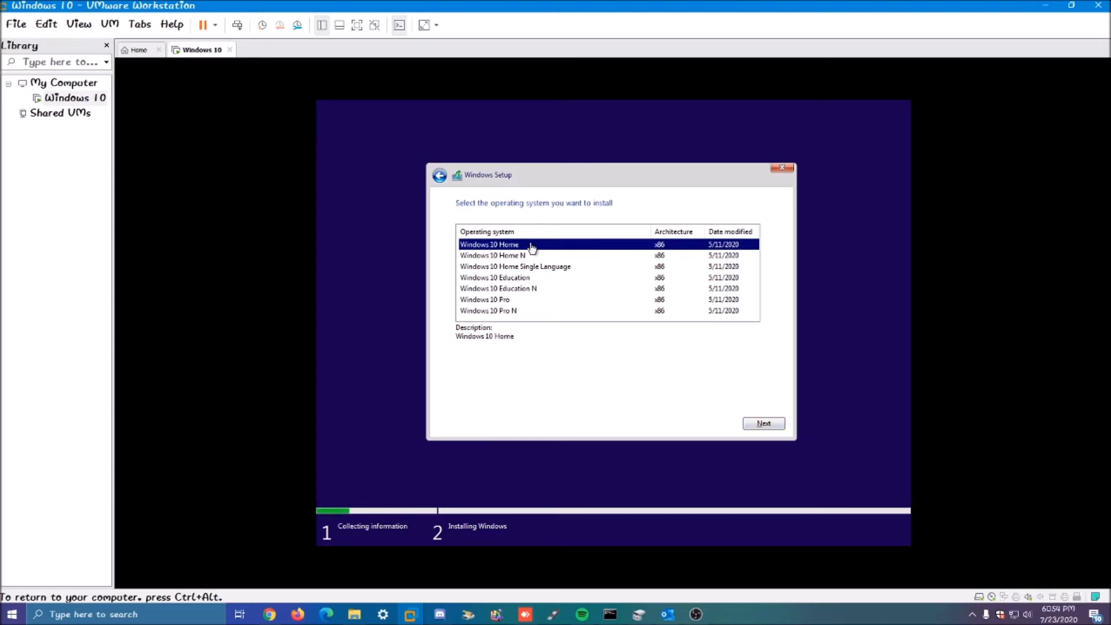
{"action": "left_click", "coordinate": [772, 422]}
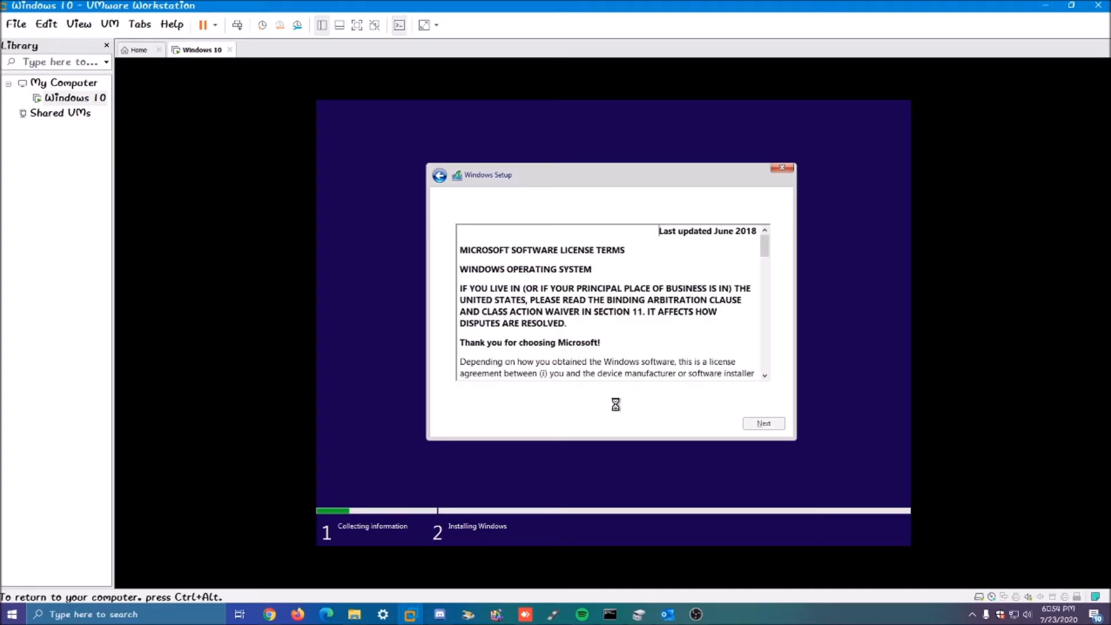
Step: Accept the license terms and choose the custom installation type
{"action": "left_click", "coordinate": [520, 398]}
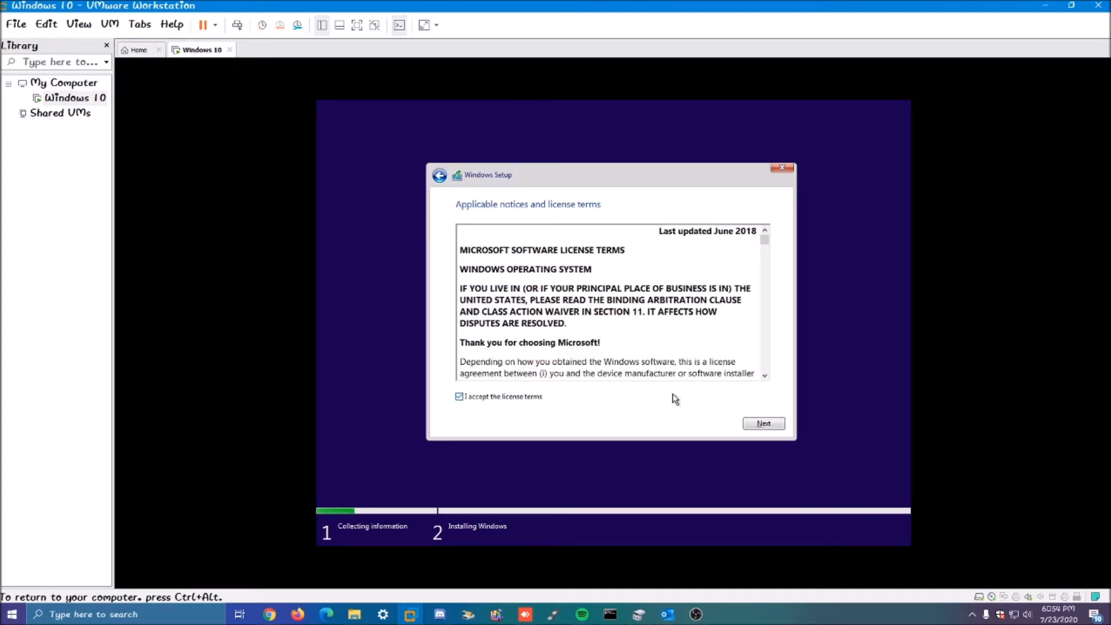
{"action": "left_click", "coordinate": [763, 423]}
{"action": "left_click", "coordinate": [651, 339]}
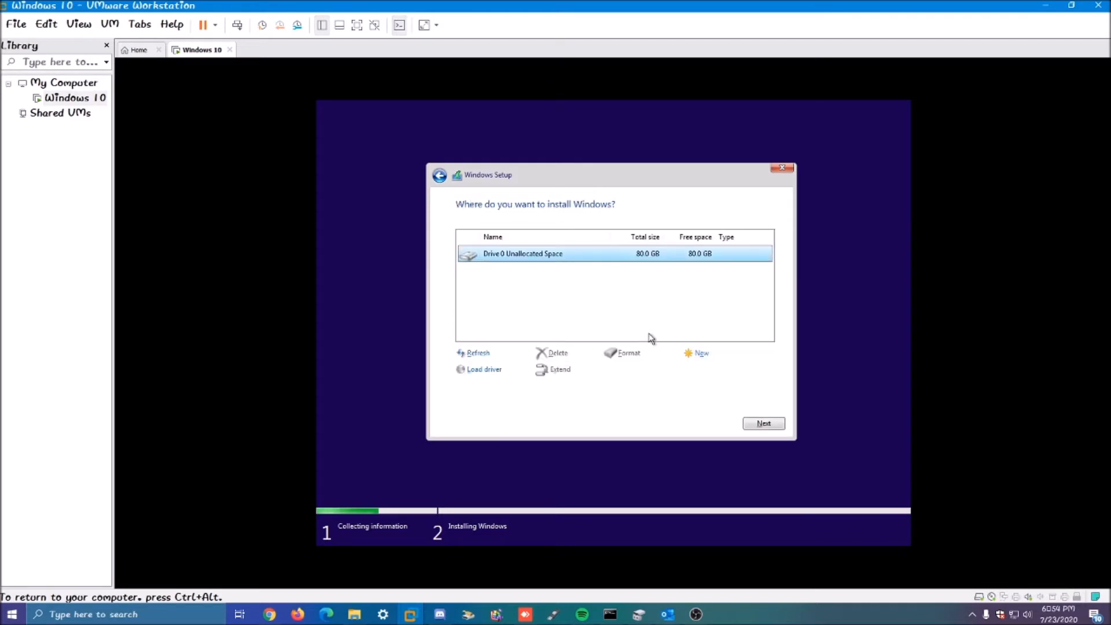
Step: Create an 81920 MB partition in Drive 0's unallocated space and install Windows on the primary partition
{"action": "left_click", "coordinate": [707, 358]}
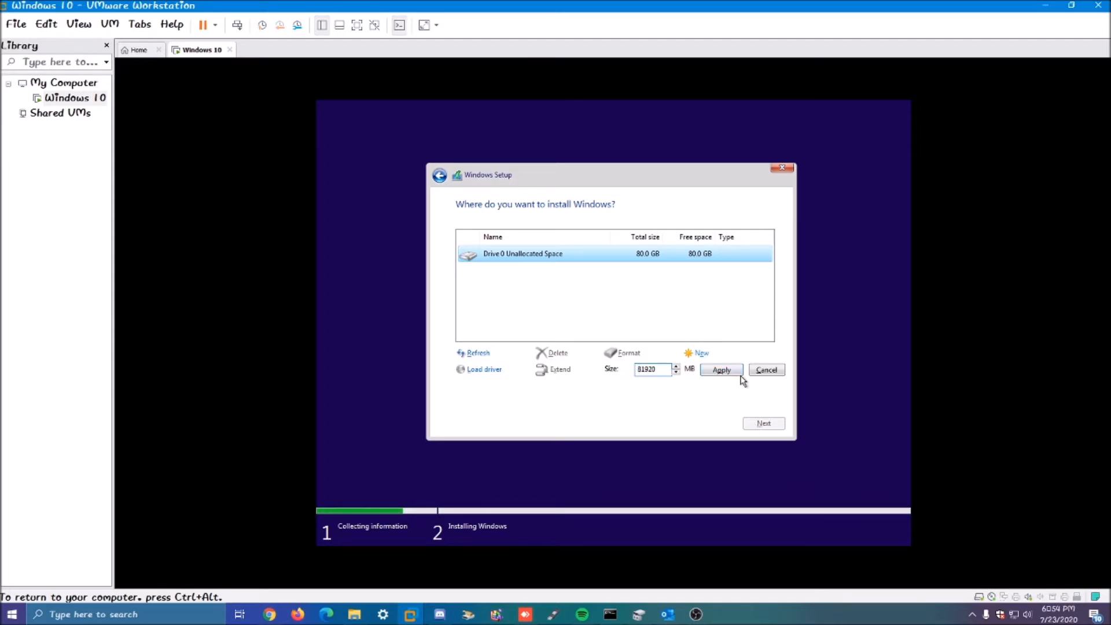
{"action": "left_click", "coordinate": [722, 373]}
{"action": "left_click", "coordinate": [689, 369]}
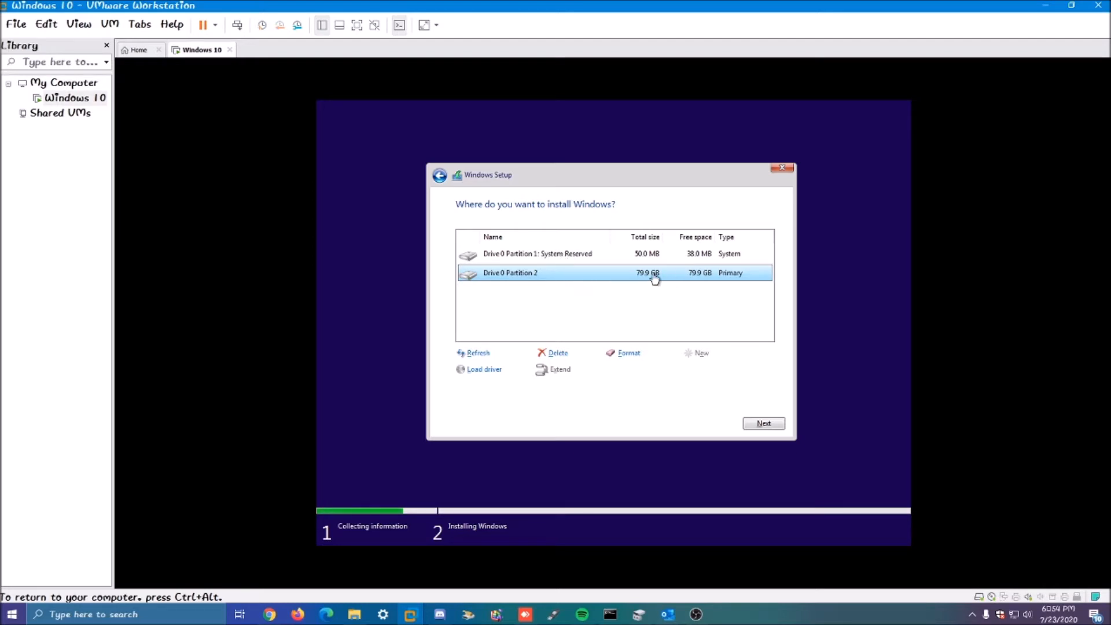
{"action": "left_click", "coordinate": [757, 423]}
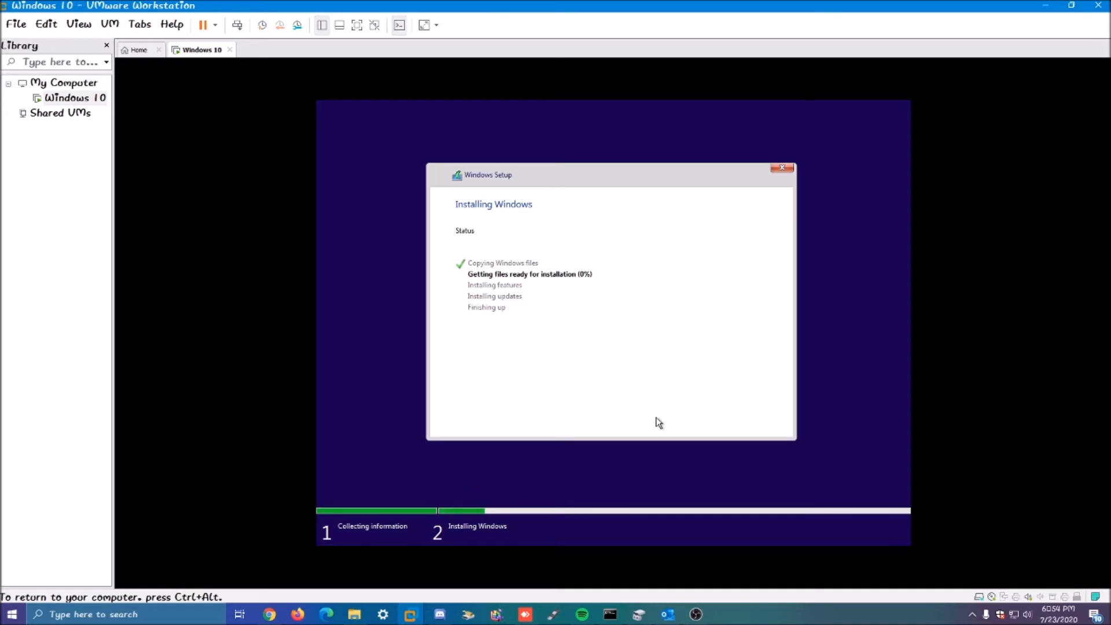
{"action": "left_click", "coordinate": [698, 614]}
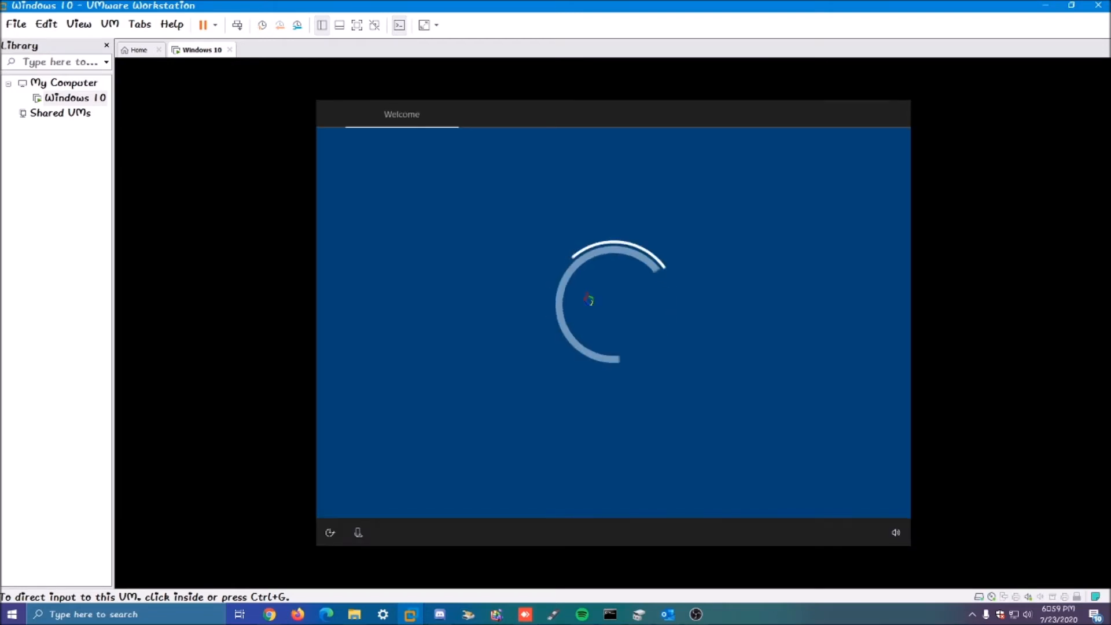
{"action": "left_click", "coordinate": [622, 349]}
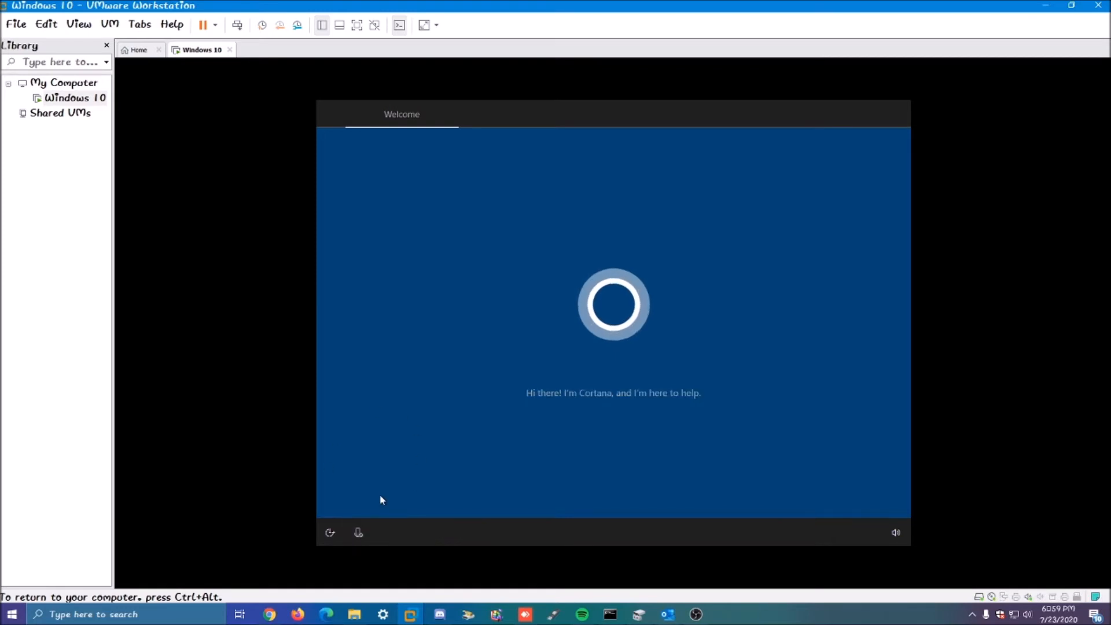
{"action": "key", "text": "ctrl+alt"}
Step: Accept the preselected region and keyboard layout, and skip adding a second keyboard layout
{"action": "left_click", "coordinate": [500, 435]}
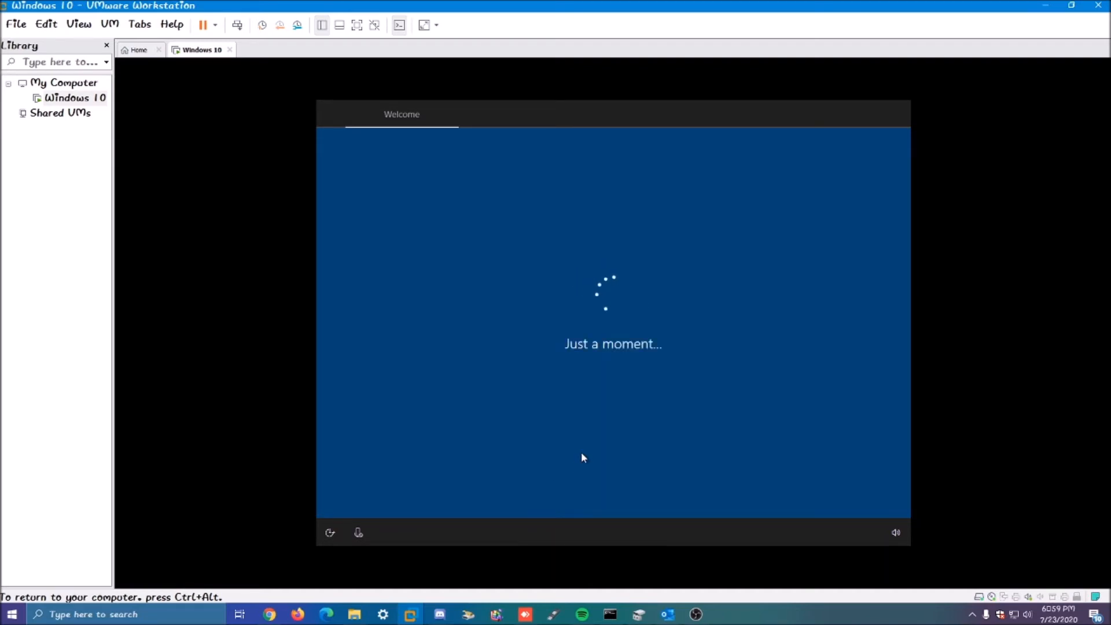
{"action": "left_click", "coordinate": [868, 497]}
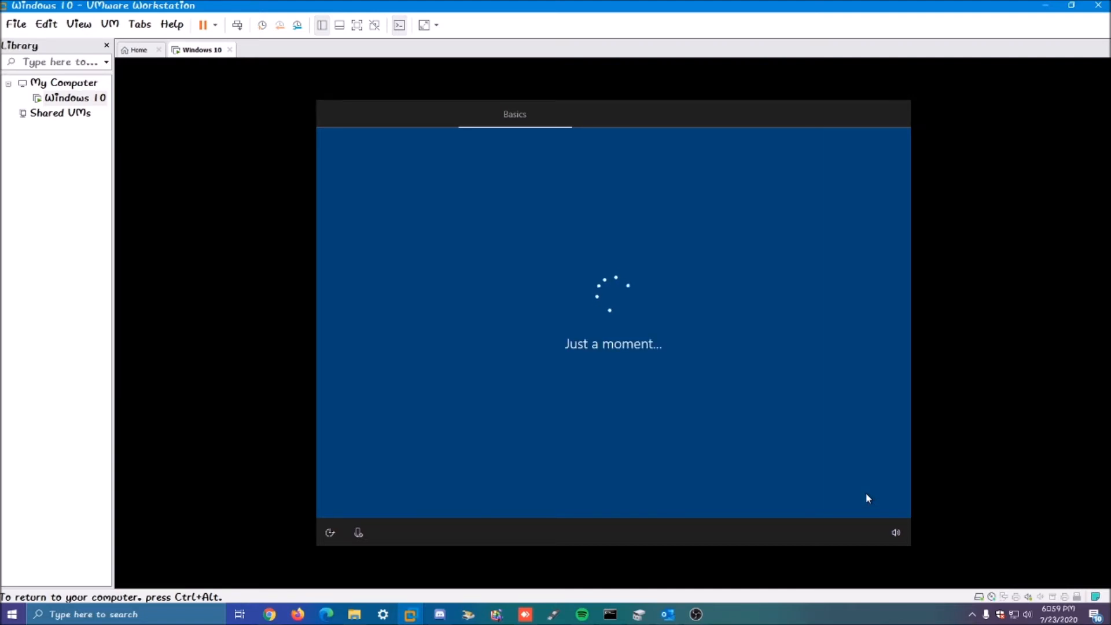
{"action": "left_click", "coordinate": [868, 498]}
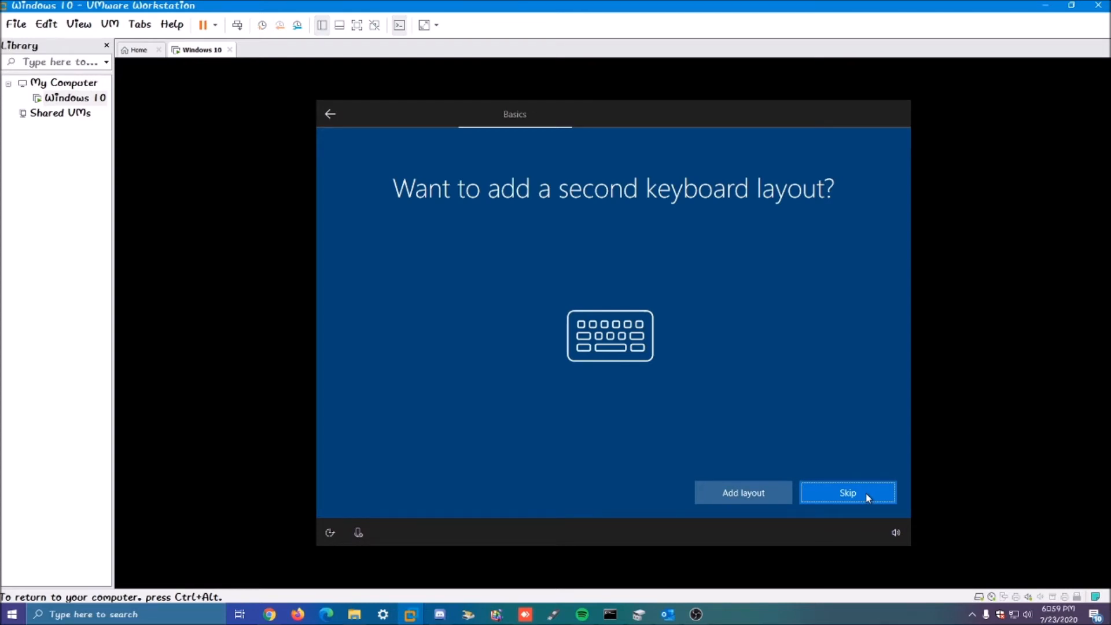
{"action": "left_click", "coordinate": [865, 493]}
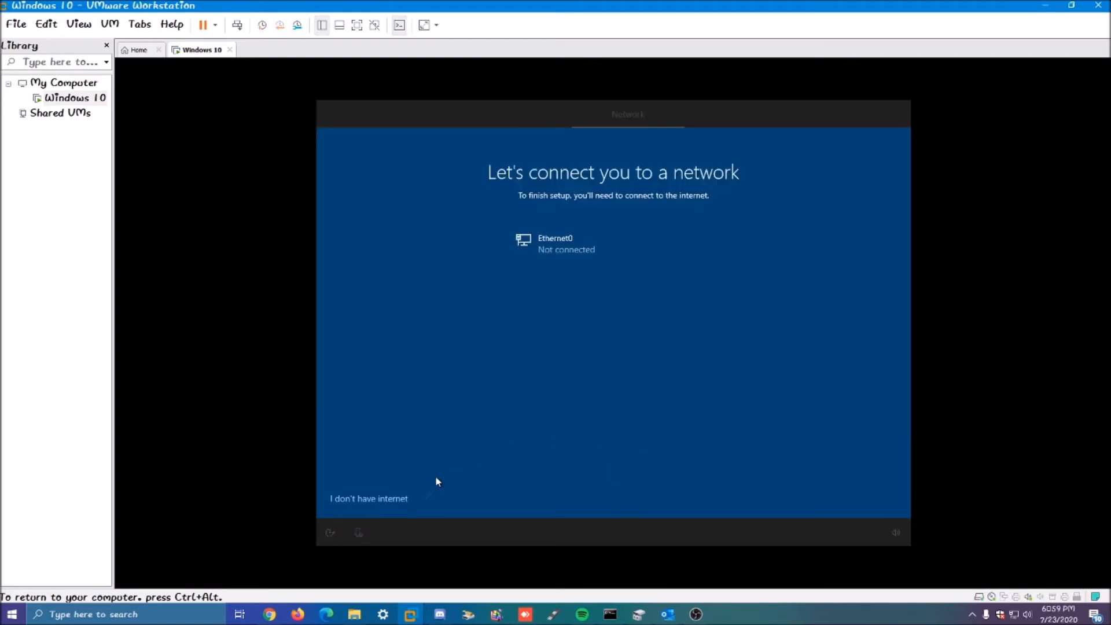
Step: Choose to set up Windows without an internet connection
{"action": "left_click", "coordinate": [399, 499]}
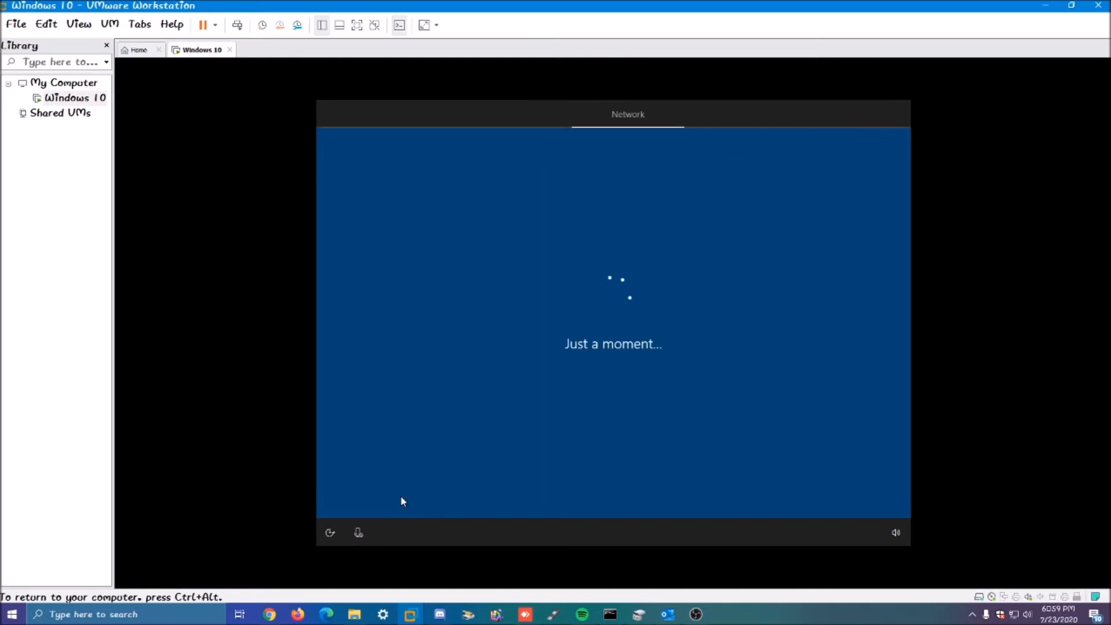
{"action": "key", "text": "ctrl+alt"}
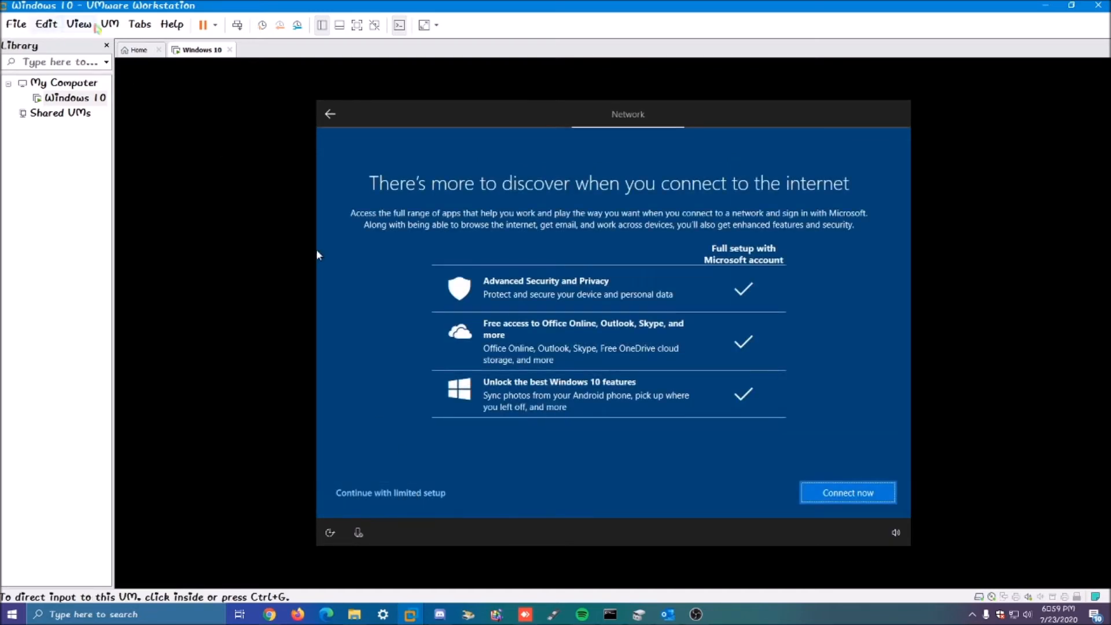
{"action": "left_click", "coordinate": [110, 25]}
{"action": "mouse_move", "coordinate": [132, 58]}
{"action": "key", "text": "Escape"}
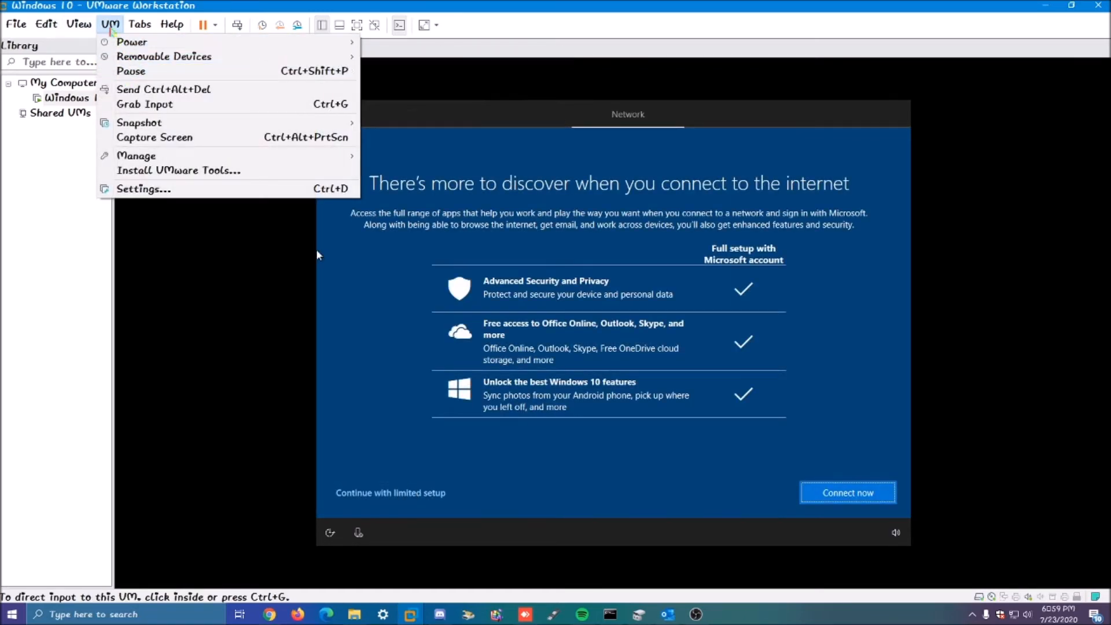
{"action": "key", "text": "Escape"}
Step: Decline connecting now and continue with the limited setup
{"action": "left_click", "coordinate": [387, 498]}
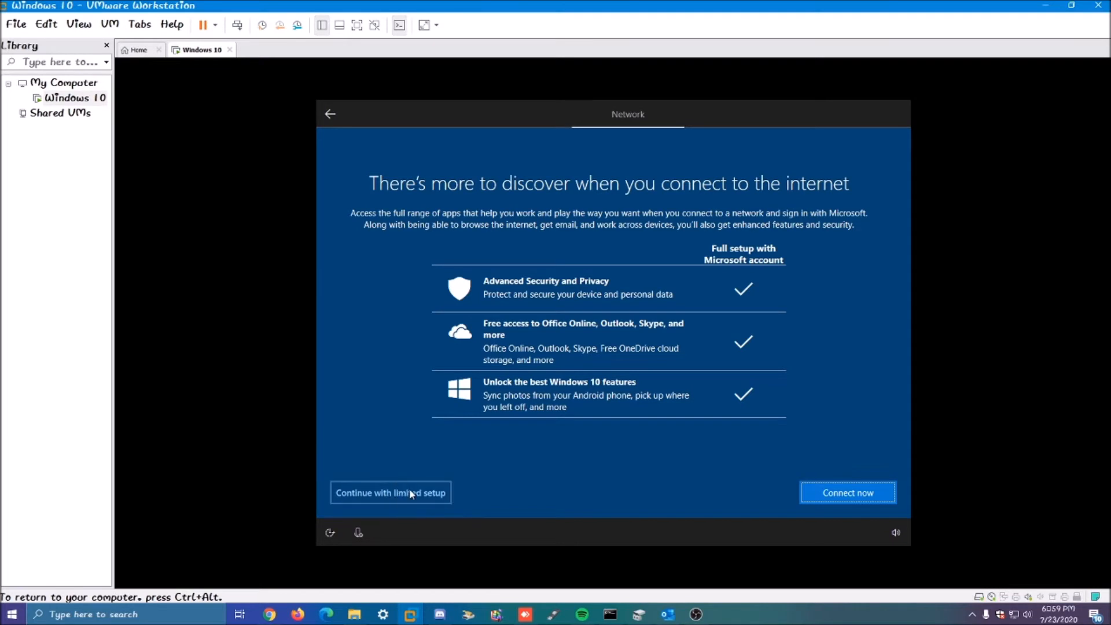
{"action": "left_click", "coordinate": [407, 496]}
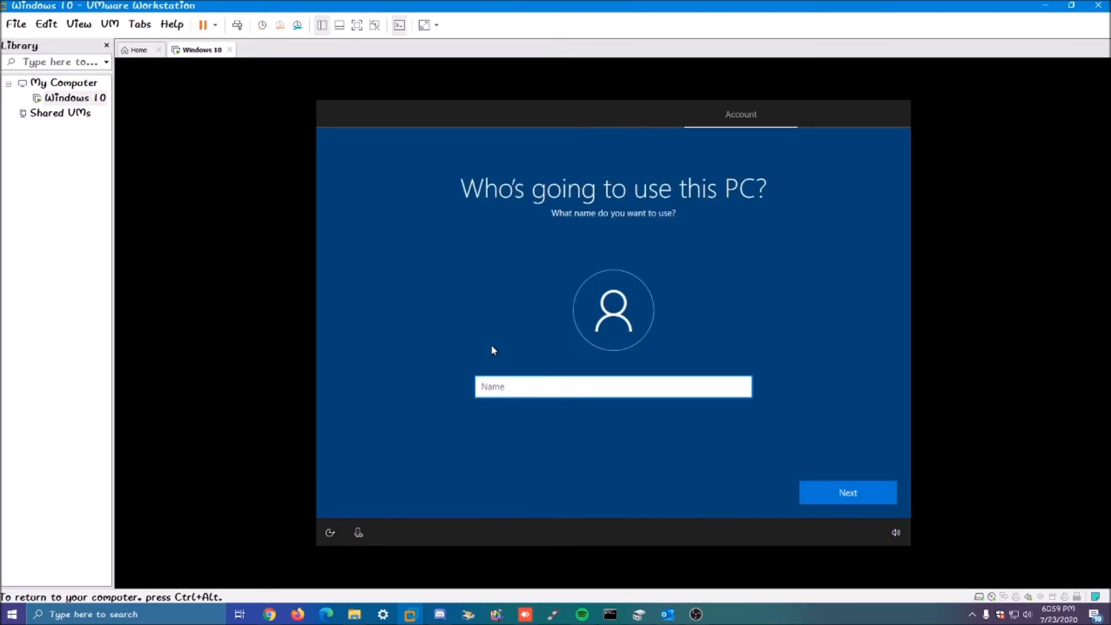
Step: Enter the channel's name as the local account name and leave its password blank
{"action": "type", "text": "Zack"}
{"action": "key", "text": "BackSpace"}
{"action": "type", "text": "h's Te"}
{"action": "type", "text": "ch"}
{"action": "type", "text": " Gu"}
{"action": "key", "text": "BackSpace"}
{"action": "key", "text": "BackSpace"}
{"action": "type", "text": "Pla"}
{"action": "key", "text": "BackSpace"}
{"action": "type", "text": "anet"}
{"action": "key", "text": "BackSpace"}
{"action": "key", "text": "BackSpace"}
{"action": "key", "text": "BackSpace"}
{"action": "type", "text": "ce"}
{"action": "key", "text": "Return"}
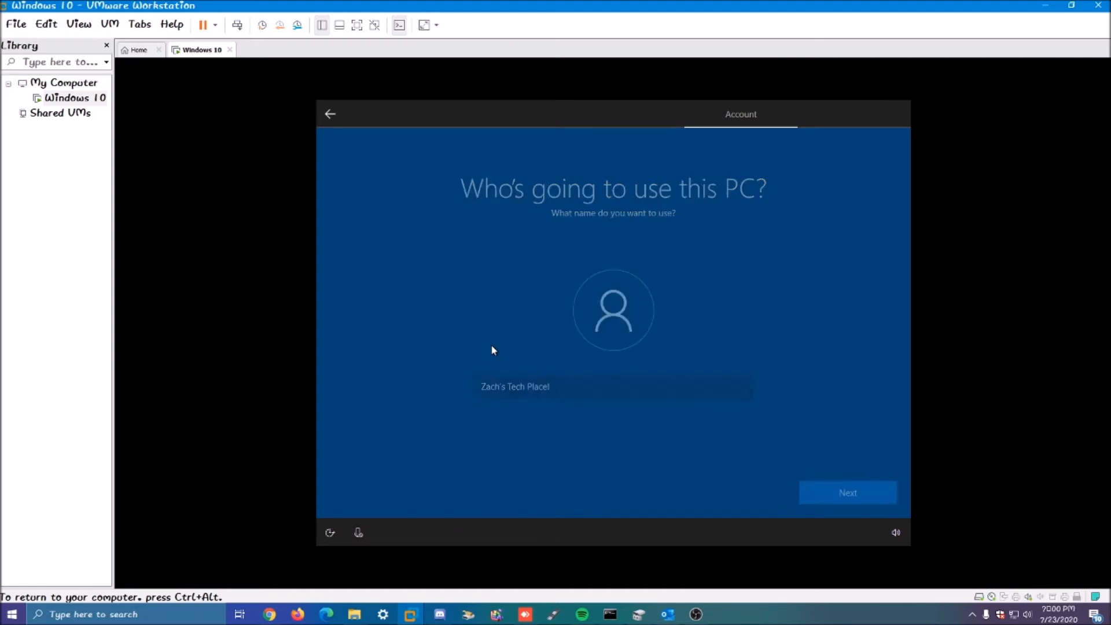
{"action": "key", "text": "Return"}
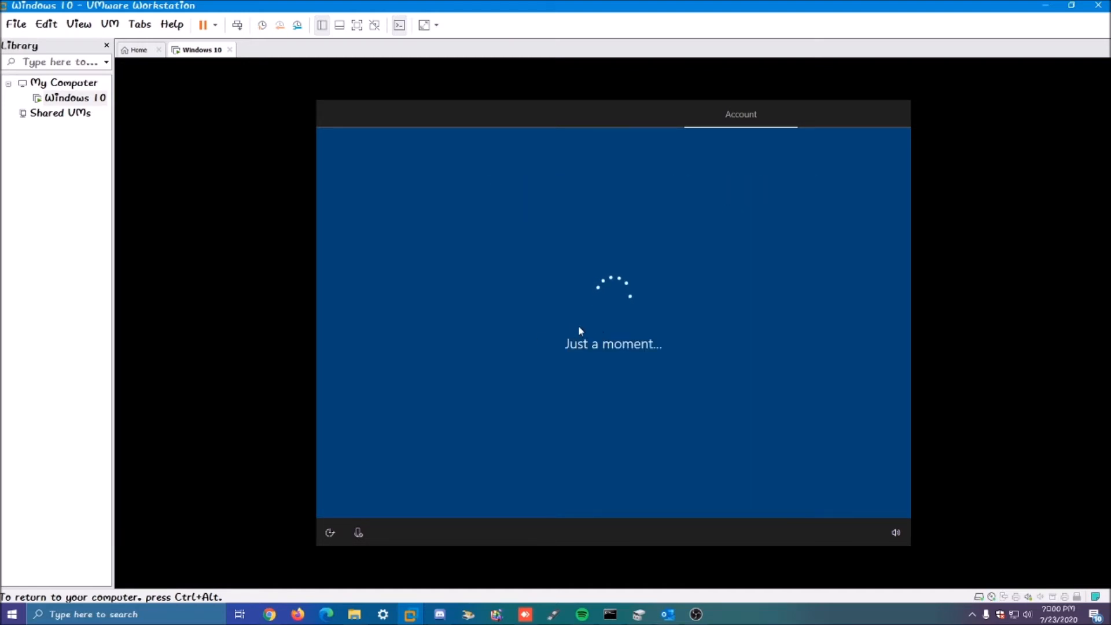
Step: Turn off the device's privacy settings and accept the choices
{"action": "left_click", "coordinate": [623, 317]}
{"action": "left_click", "coordinate": [623, 387]}
{"action": "left_click", "coordinate": [623, 463]}
{"action": "left_click", "coordinate": [558, 447]}
{"action": "left_click", "coordinate": [516, 366]}
{"action": "left_click", "coordinate": [514, 298]}
{"action": "scroll", "coordinate": [501, 347], "scroll_direction": "down", "scroll_amount": 3}
{"action": "left_click", "coordinate": [467, 451]}
{"action": "left_click", "coordinate": [858, 496]}
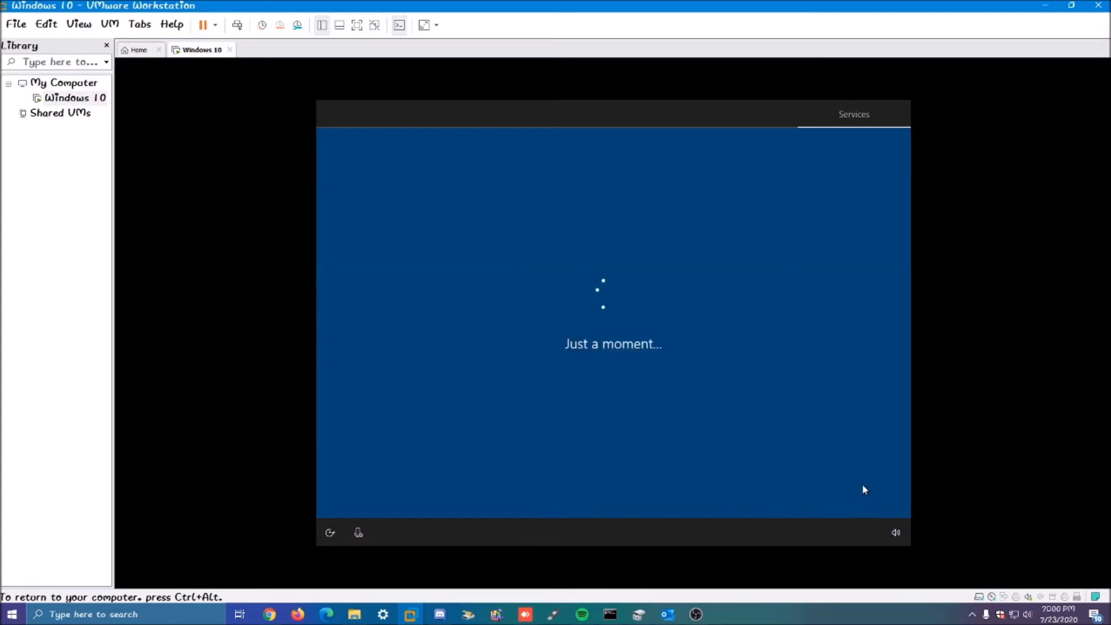
Step: Decline Cortana's access to personal information
{"action": "left_click", "coordinate": [752, 495]}
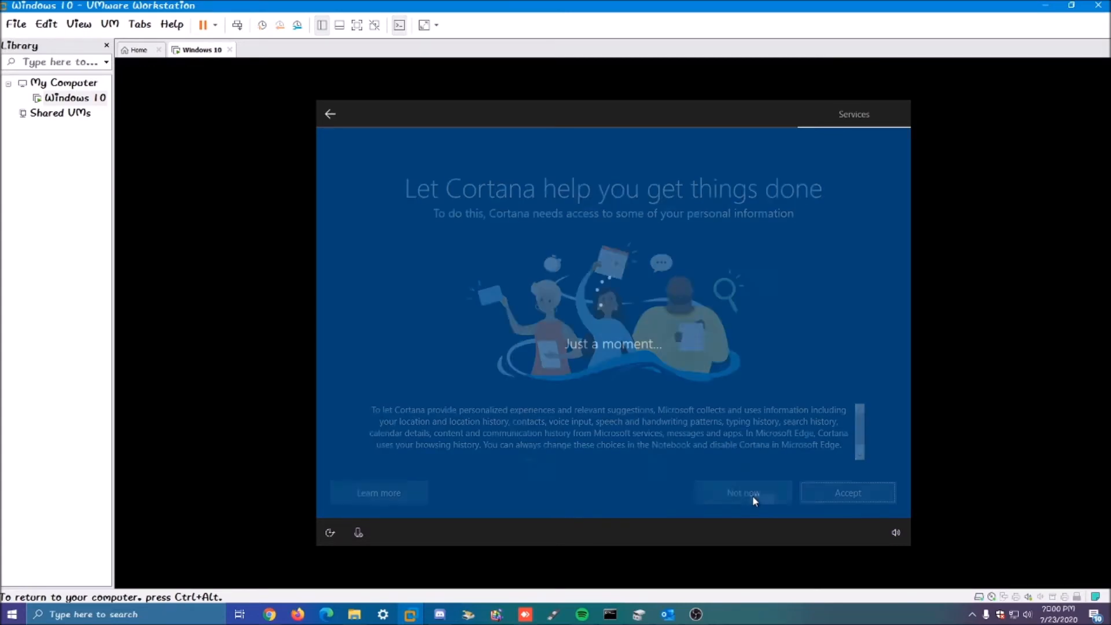
{"action": "left_click", "coordinate": [753, 495]}
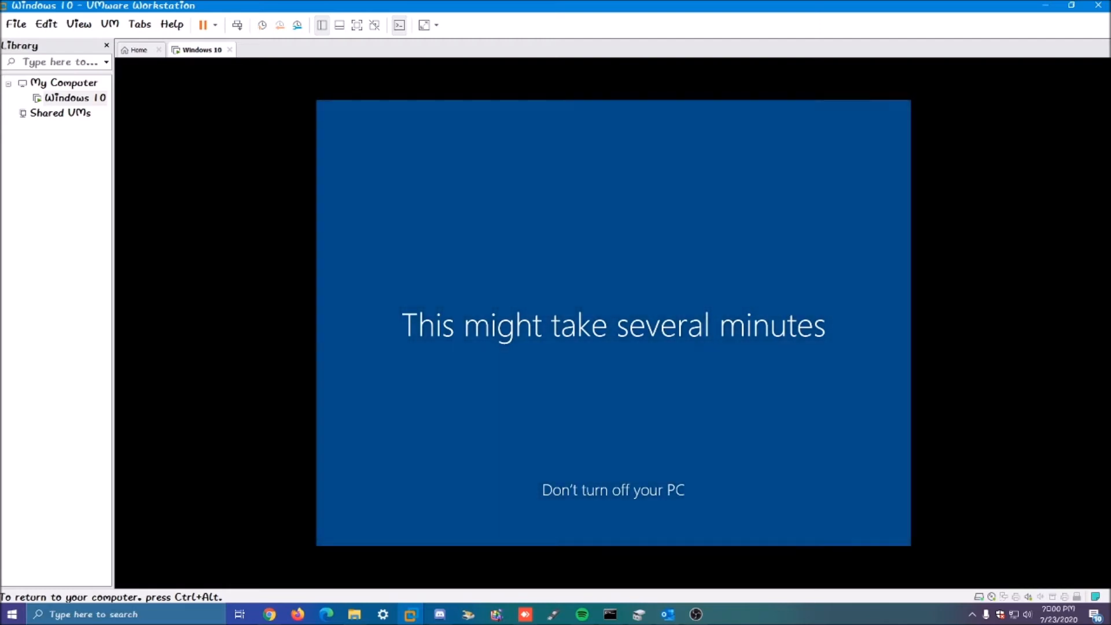
{"action": "key", "text": "ctrl+alt"}
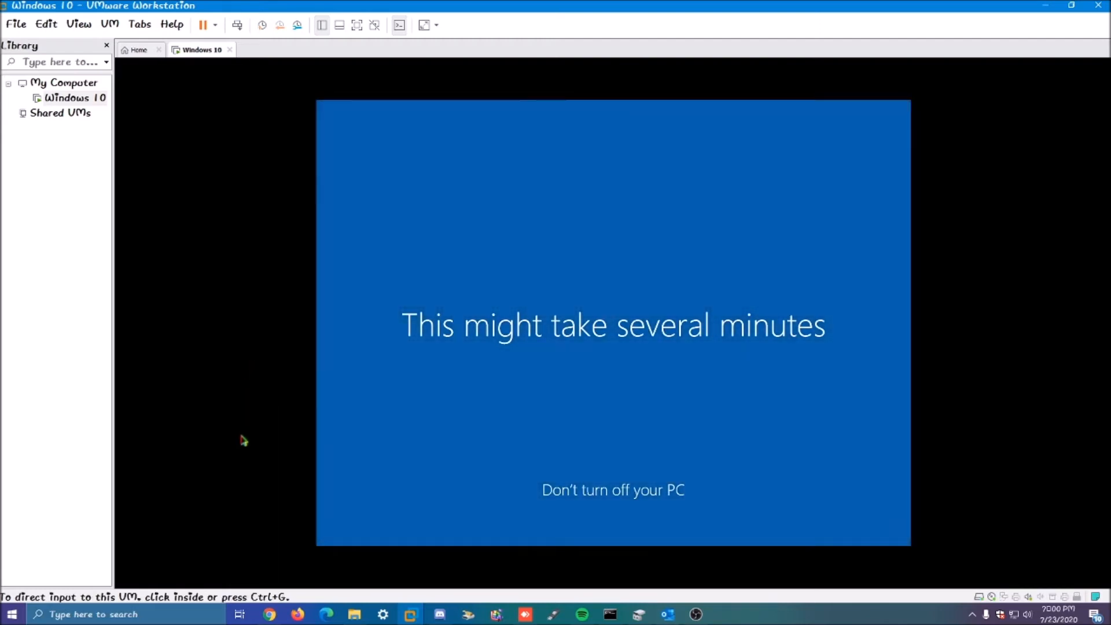
{"action": "left_click", "coordinate": [274, 321]}
{"action": "key", "text": "ctrl+alt"}
{"action": "left_click", "coordinate": [974, 373]}
{"action": "key", "text": "ctrl+alt"}
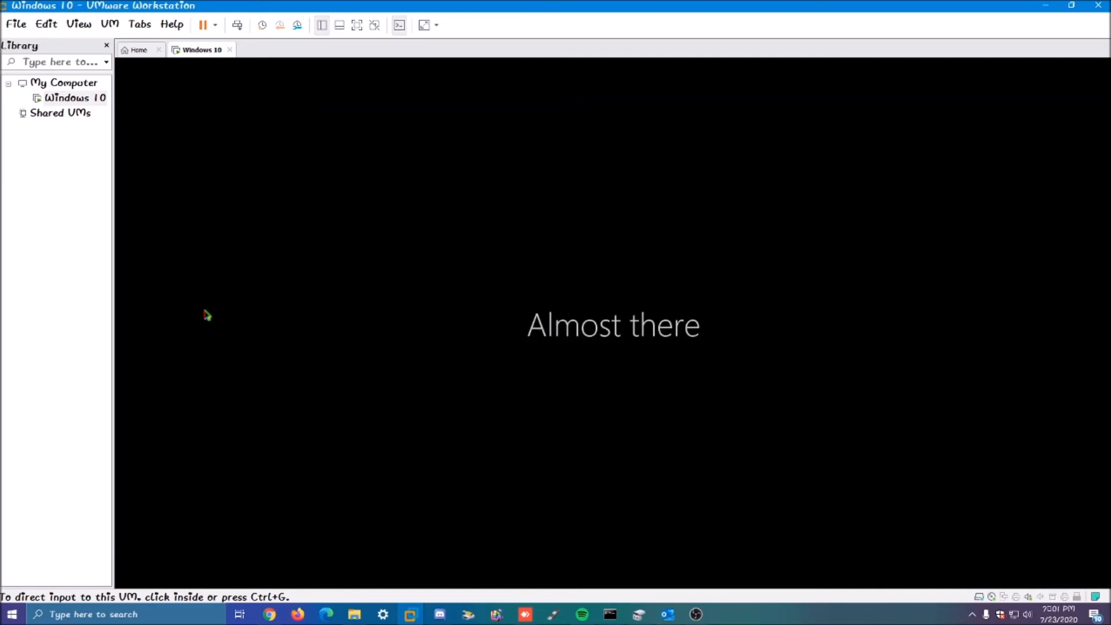
Step: Open File Explorer in the virtual machine, show This PC, and release input back to the host
{"action": "left_click", "coordinate": [421, 348]}
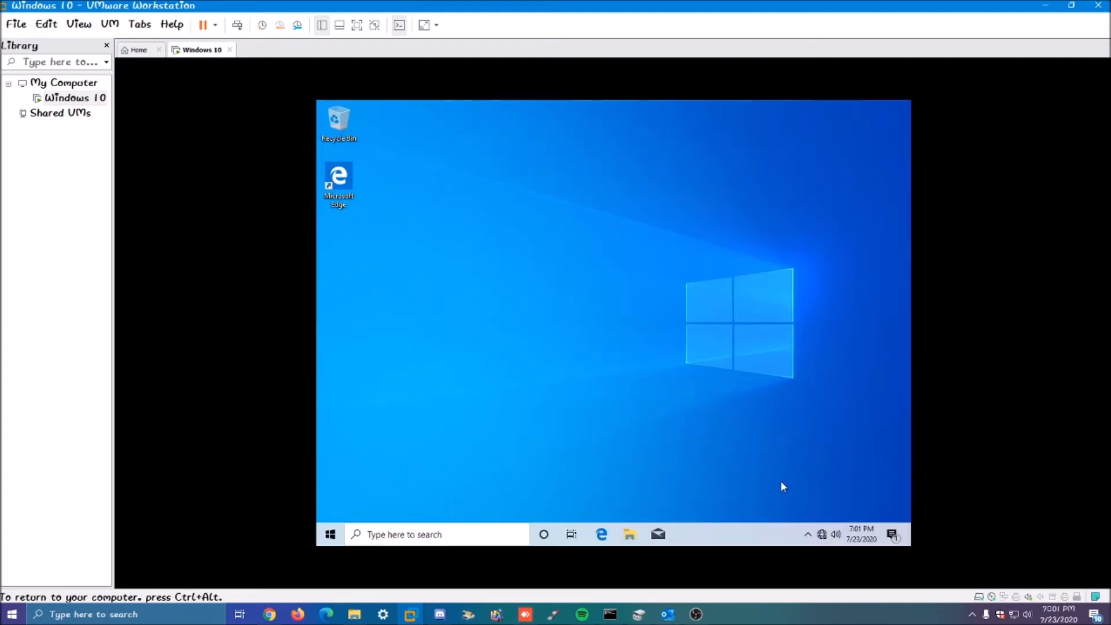
{"action": "left_click", "coordinate": [628, 532]}
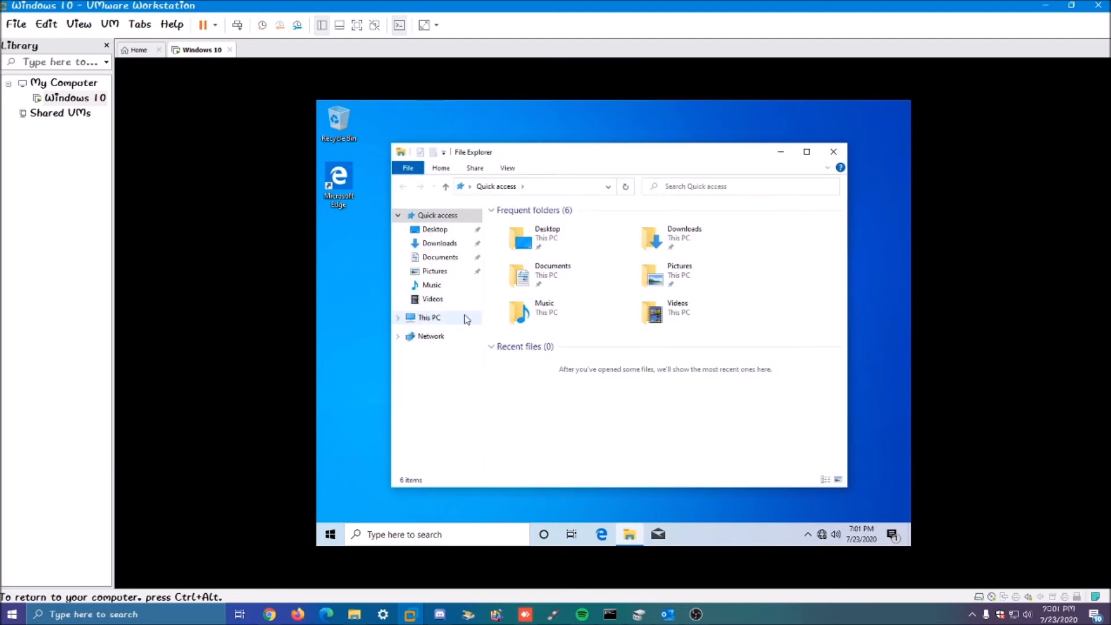
{"action": "left_click", "coordinate": [467, 318]}
{"action": "key", "text": "ctrl+alt"}
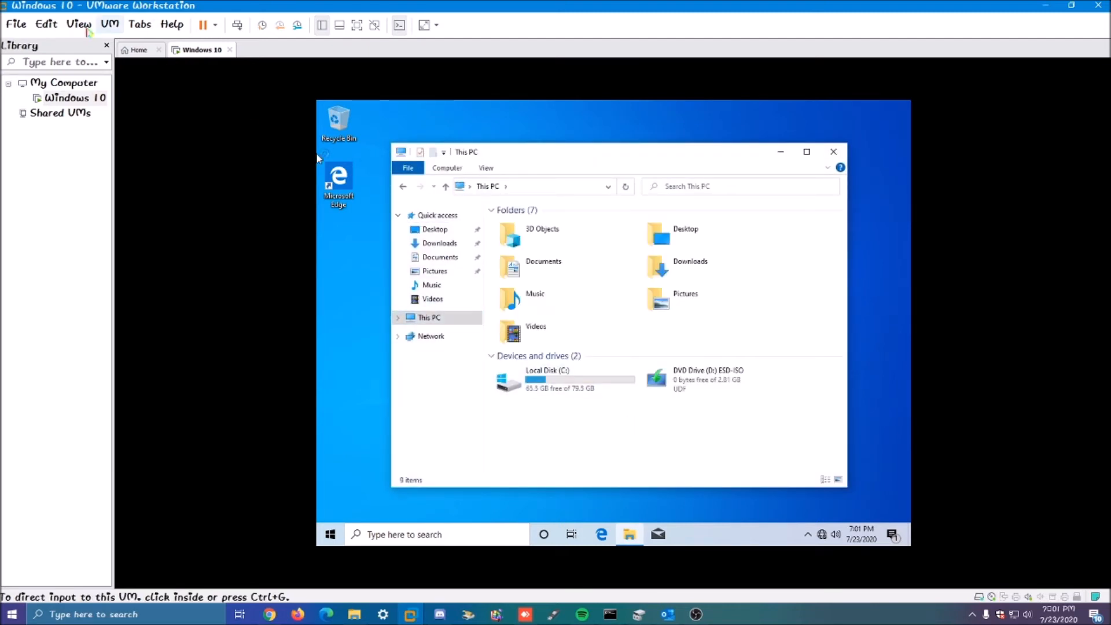
Step: Mount the VMware Tools installer in the virtual machine, launch its setup from the DVD drive, and close File Explorer
{"action": "left_click", "coordinate": [108, 26]}
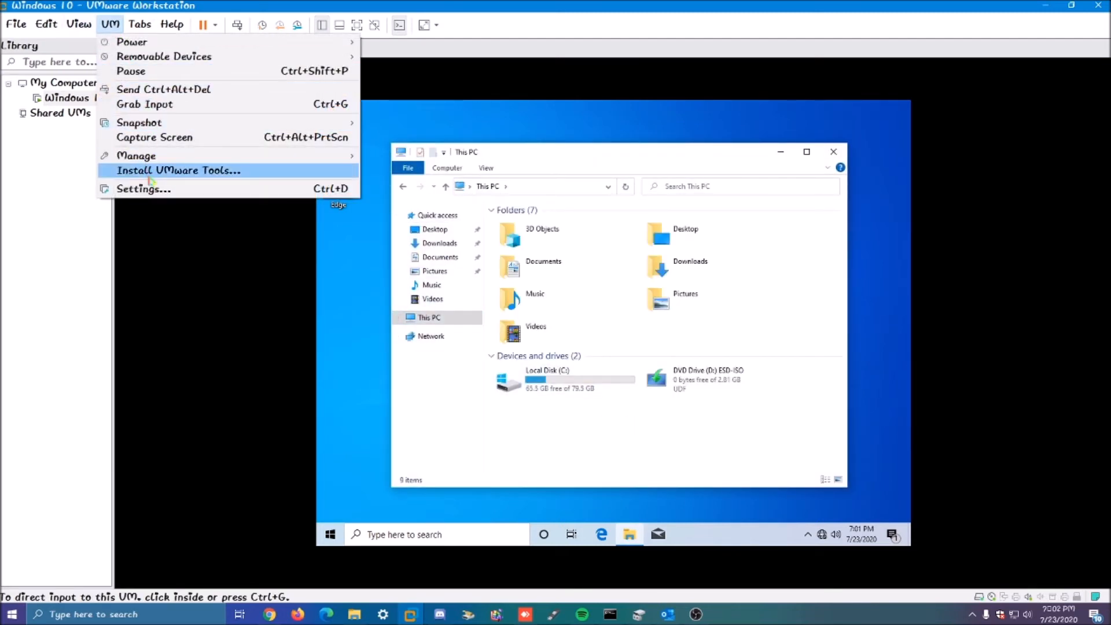
{"action": "left_click", "coordinate": [232, 166]}
{"action": "key", "text": "ctrl+alt"}
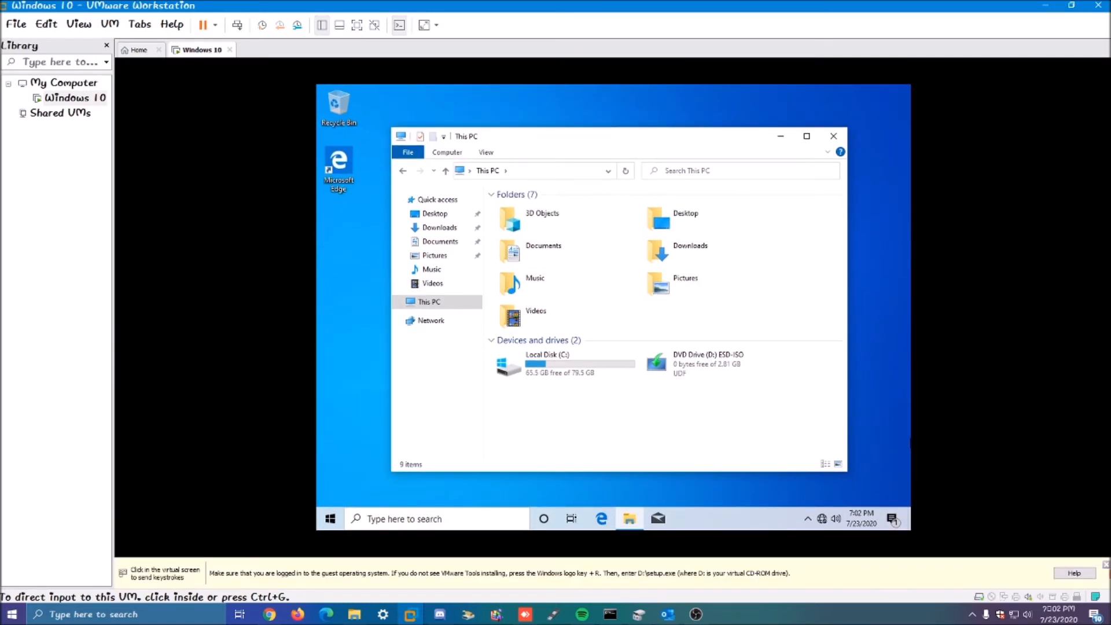
{"action": "left_click", "coordinate": [745, 407]}
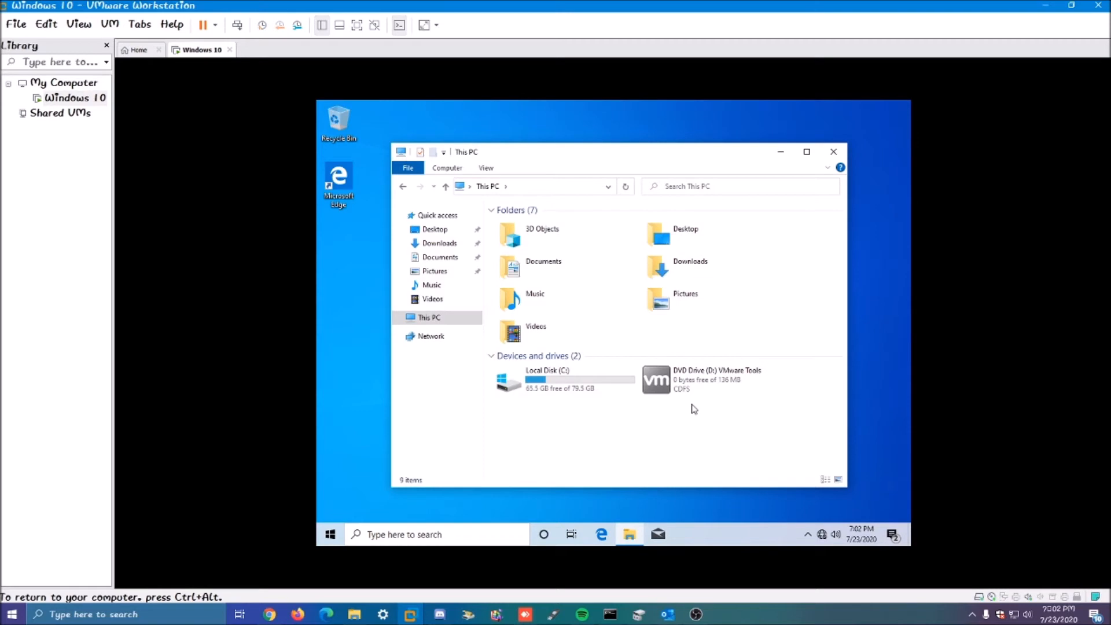
{"action": "double_click", "coordinate": [710, 389]}
{"action": "left_click", "coordinate": [565, 394]}
{"action": "left_click", "coordinate": [836, 154]}
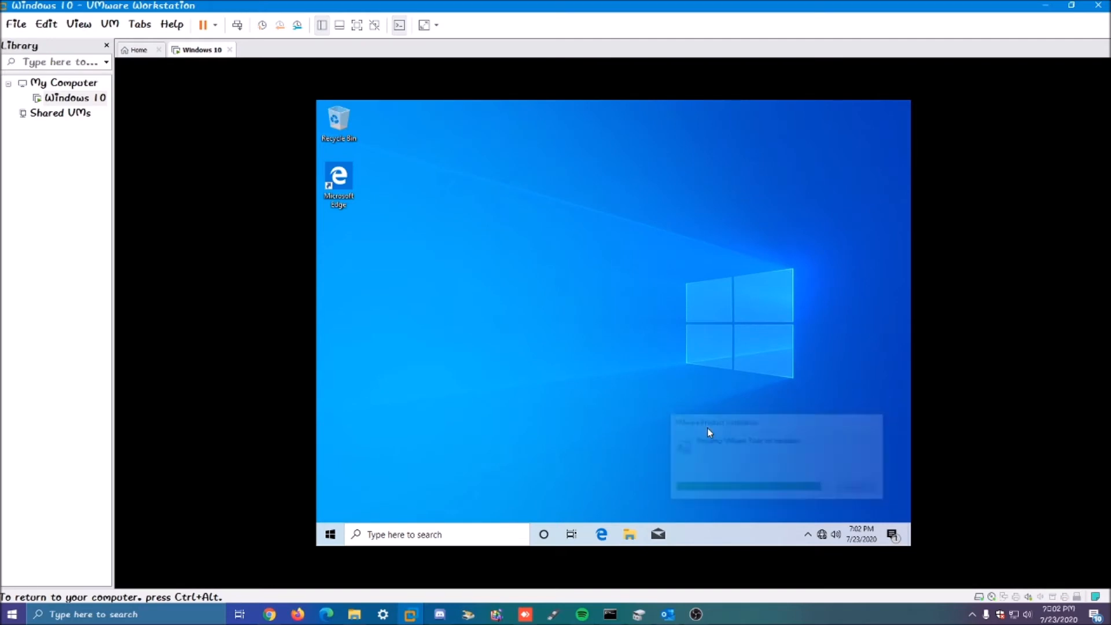
{"action": "key", "text": "ctrl+alt"}
{"action": "left_click", "coordinate": [109, 24]}
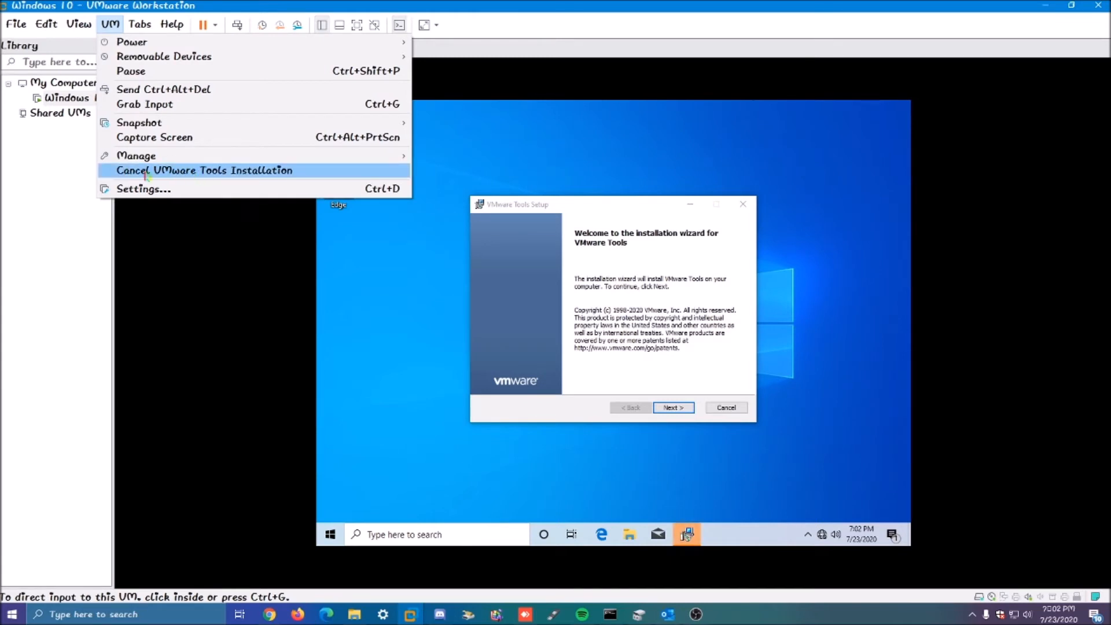
{"action": "left_click", "coordinate": [438, 354]}
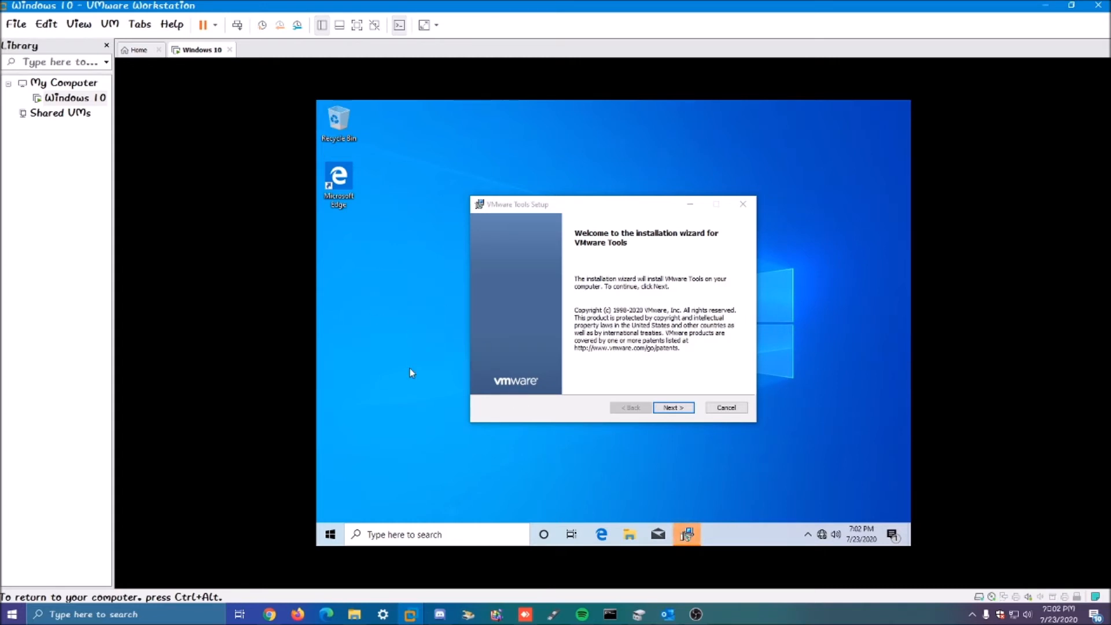
Step: Install VMware Tools with the Typical setup type and restart the virtual machine to apply it
{"action": "left_click", "coordinate": [595, 347]}
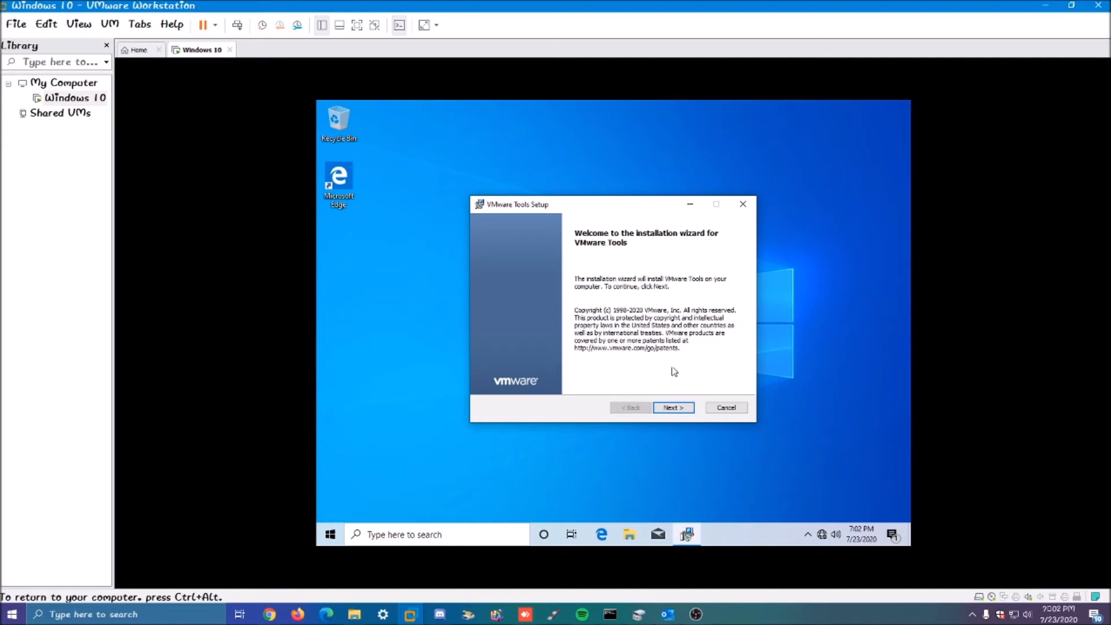
{"action": "left_click", "coordinate": [681, 408]}
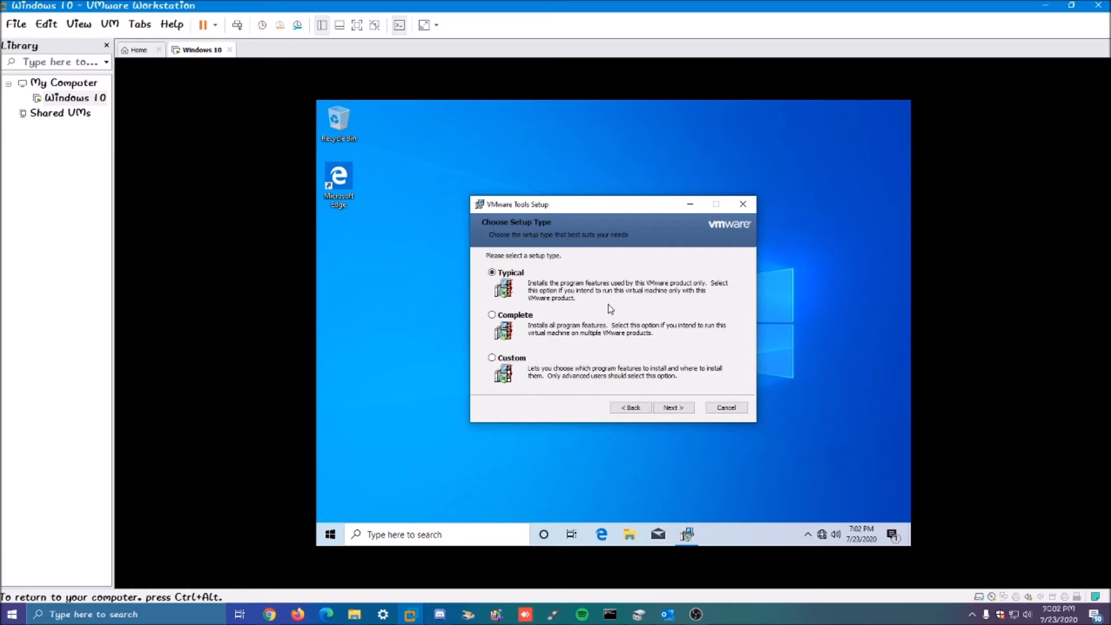
{"action": "left_click", "coordinate": [676, 408]}
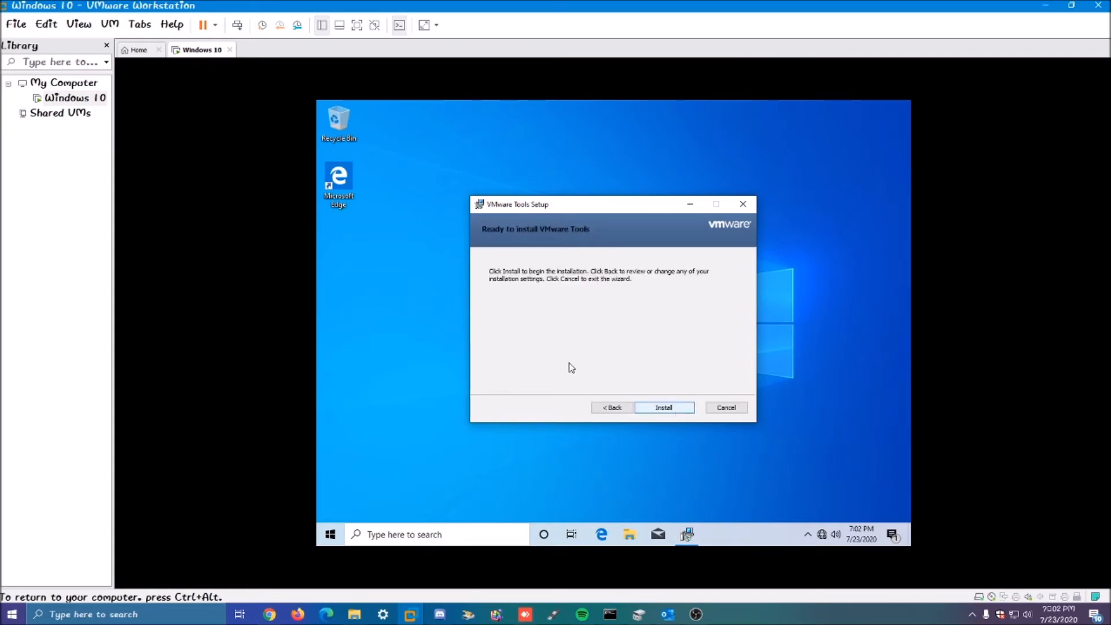
{"action": "left_click", "coordinate": [660, 407]}
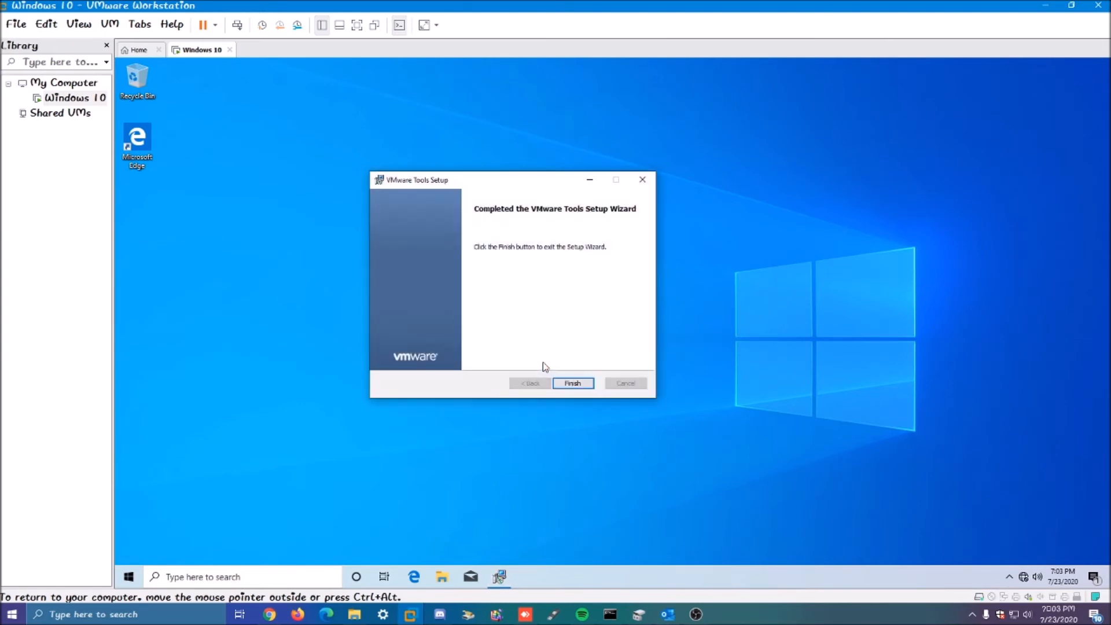
{"action": "left_click", "coordinate": [570, 384]}
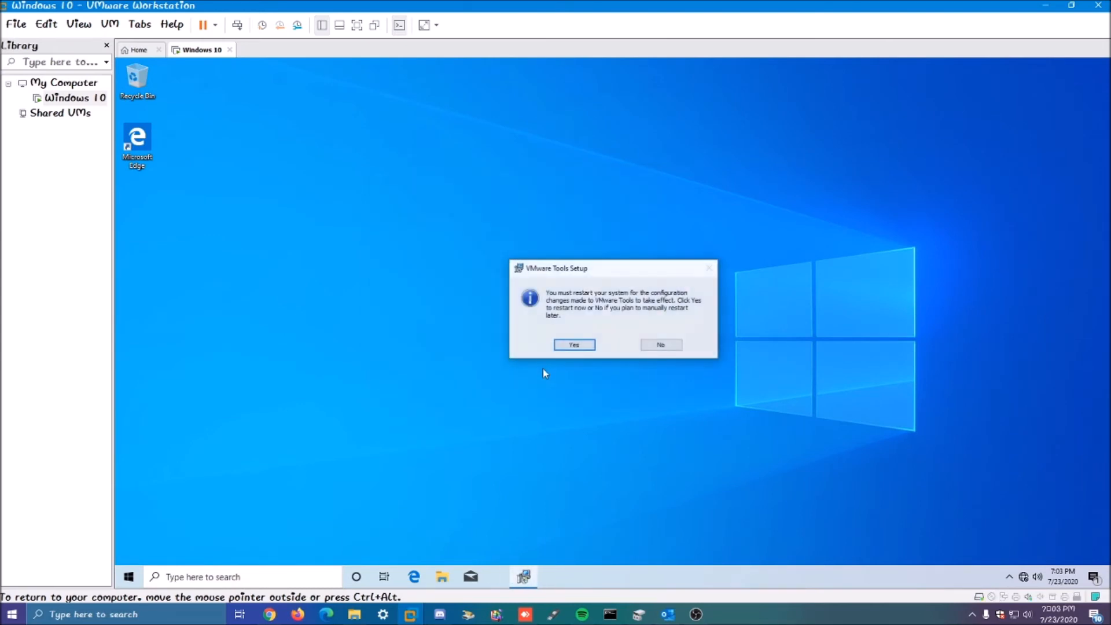
{"action": "left_click", "coordinate": [568, 347]}
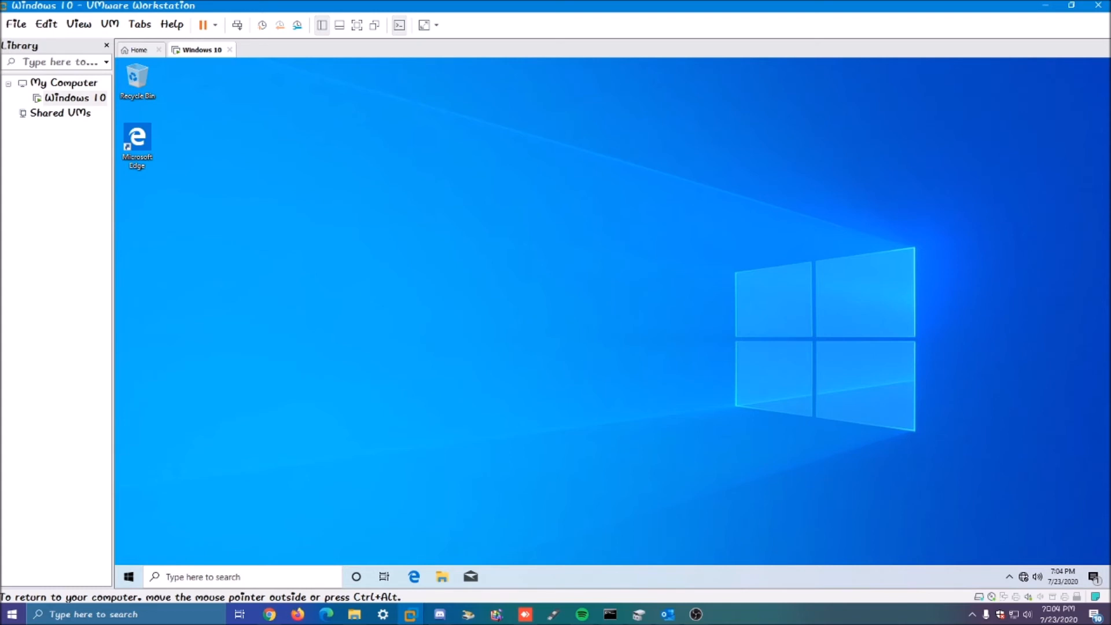
Step: Move the Windows Security icon out of the hidden tray icons so it always shows in the virtual machine's taskbar
{"action": "left_click", "coordinate": [1011, 580]}
{"action": "left_click", "coordinate": [1033, 529]}
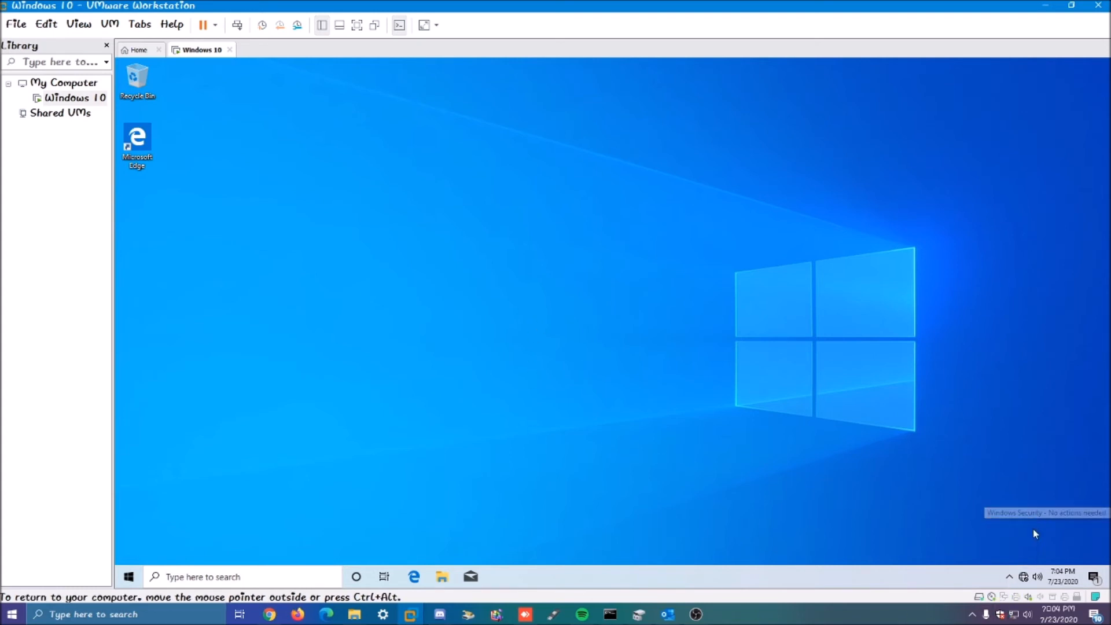
{"action": "left_click", "coordinate": [1010, 578]}
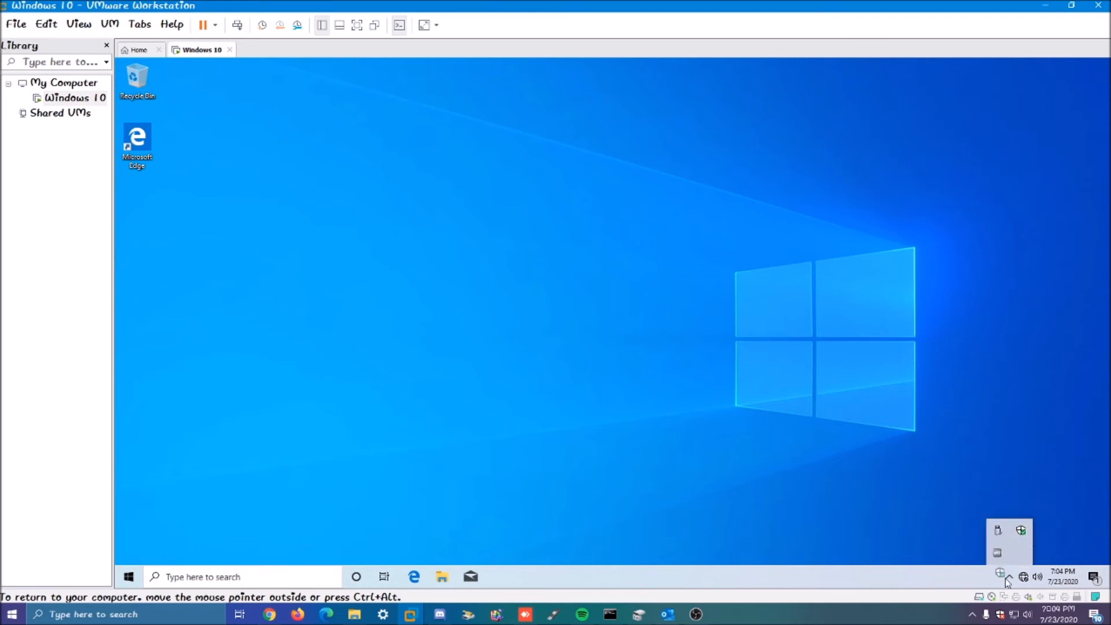
{"action": "left_click_drag", "start_coordinate": [1008, 580], "coordinate": [1007, 578]}
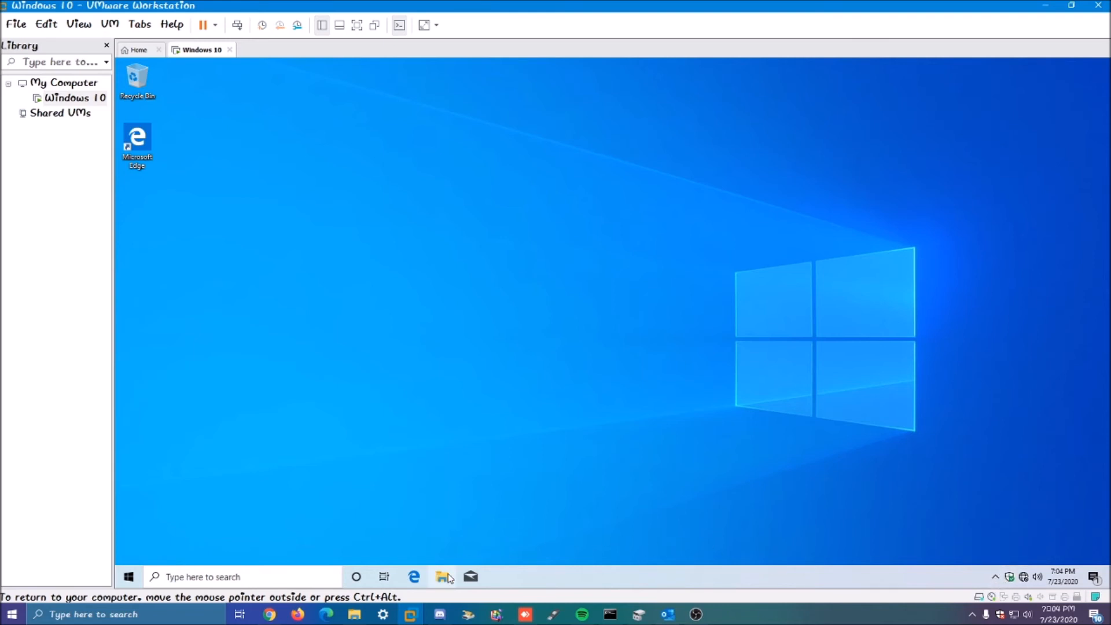
Step: Open the Pictures folder in File Explorer on both the virtual machine and the host computer
{"action": "left_click", "coordinate": [448, 576]}
{"action": "left_click", "coordinate": [334, 272]}
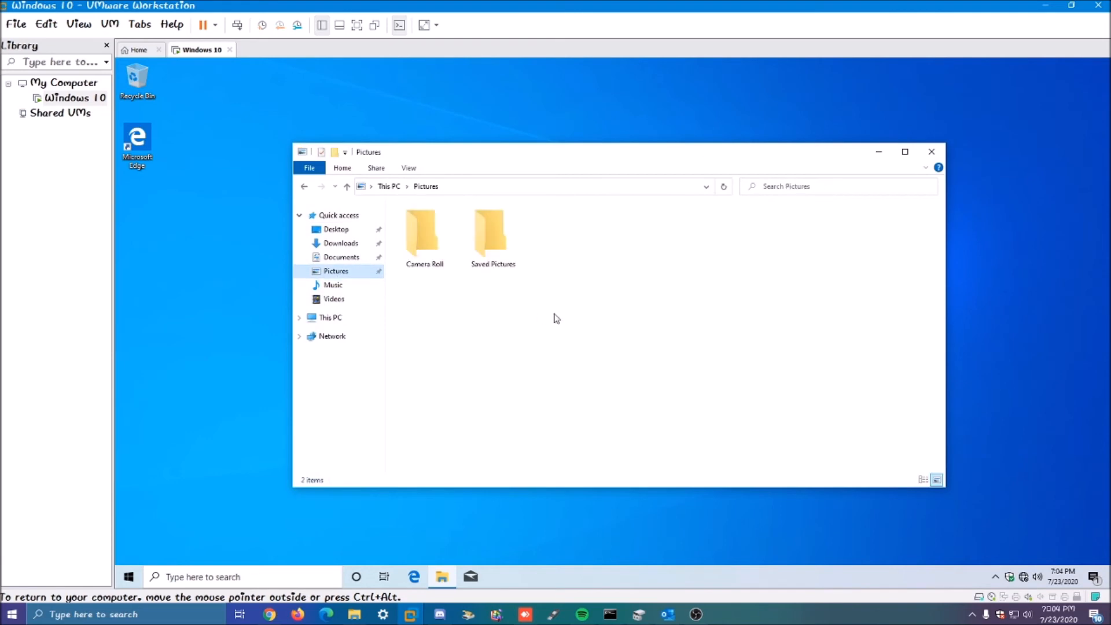
{"action": "left_click", "coordinate": [354, 614]}
{"action": "left_click", "coordinate": [284, 258]}
Step: Copy the IMG_0690 picture from the host's Wallpapers folder into the virtual machine's Pictures folder
{"action": "scroll", "coordinate": [501, 290], "scroll_direction": "down", "scroll_amount": 3}
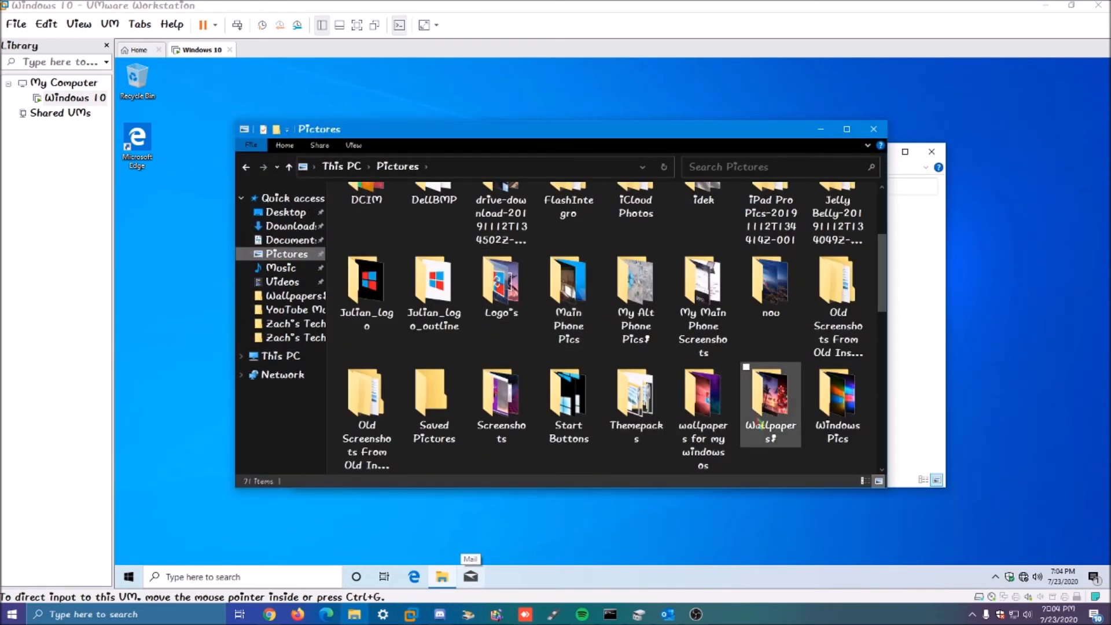
{"action": "double_click", "coordinate": [759, 423]}
{"action": "scroll", "coordinate": [709, 399], "scroll_direction": "down", "scroll_amount": 5}
{"action": "scroll", "coordinate": [673, 399], "scroll_direction": "down", "scroll_amount": 15}
{"action": "scroll", "coordinate": [674, 398], "scroll_direction": "down", "scroll_amount": 12}
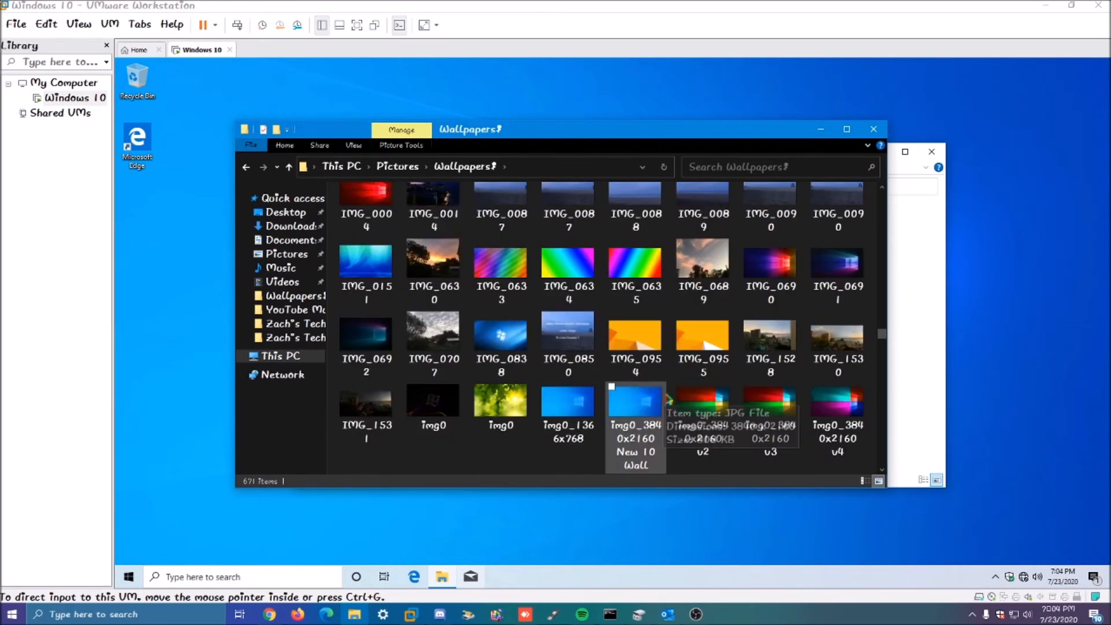
{"action": "left_click", "coordinate": [775, 277]}
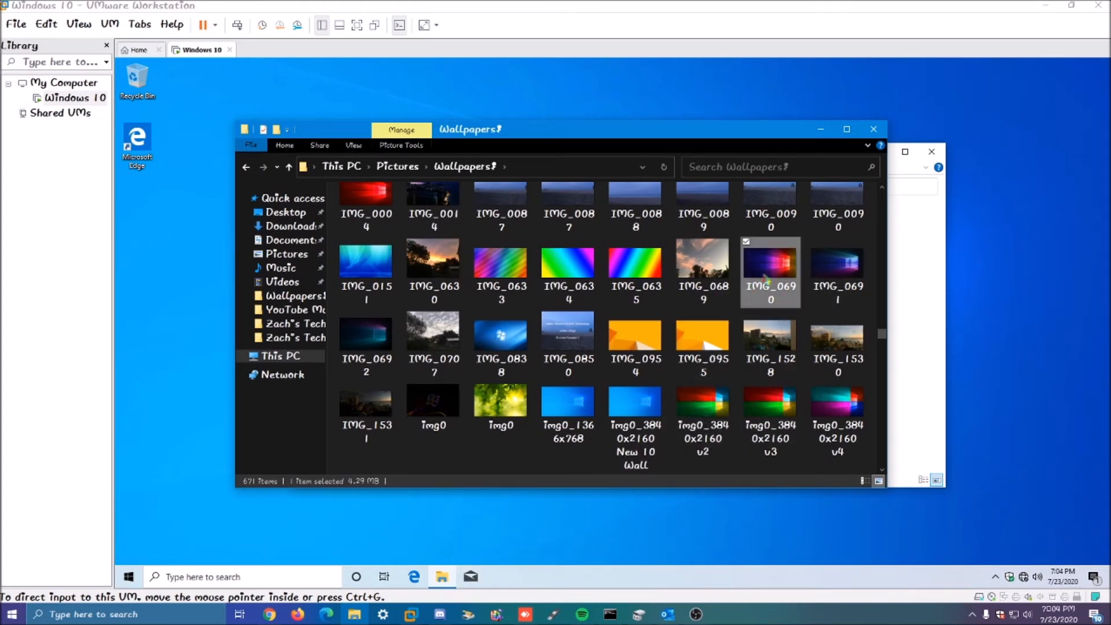
{"action": "left_click_drag", "start_coordinate": [766, 279], "coordinate": [934, 302]}
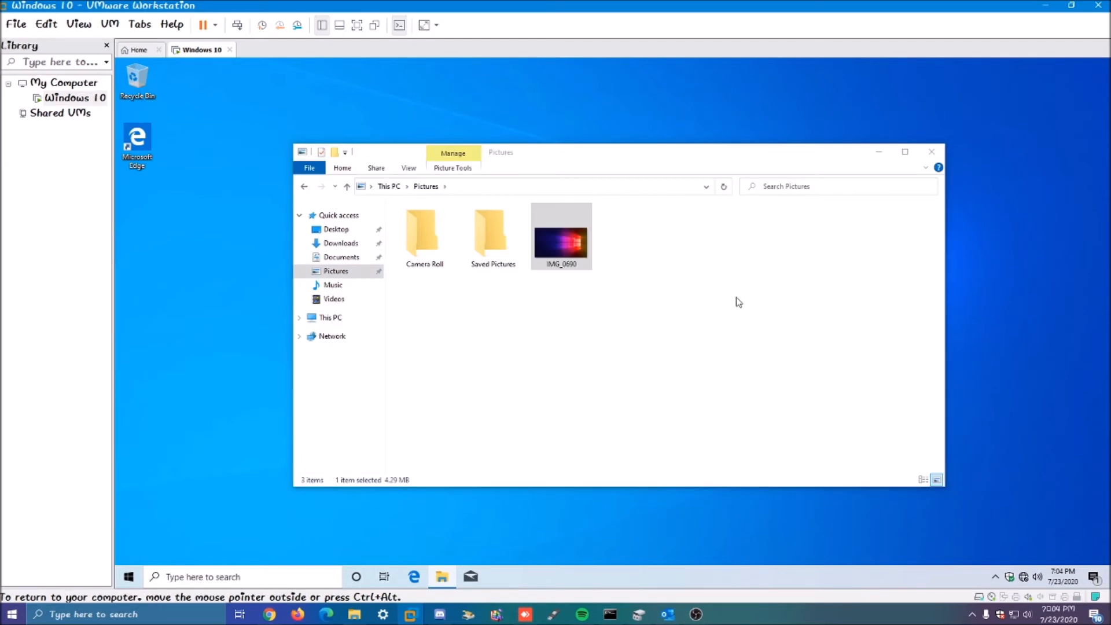
Step: Set IMG_0690 as the virtual machine's desktop background
{"action": "right_click", "coordinate": [569, 251]}
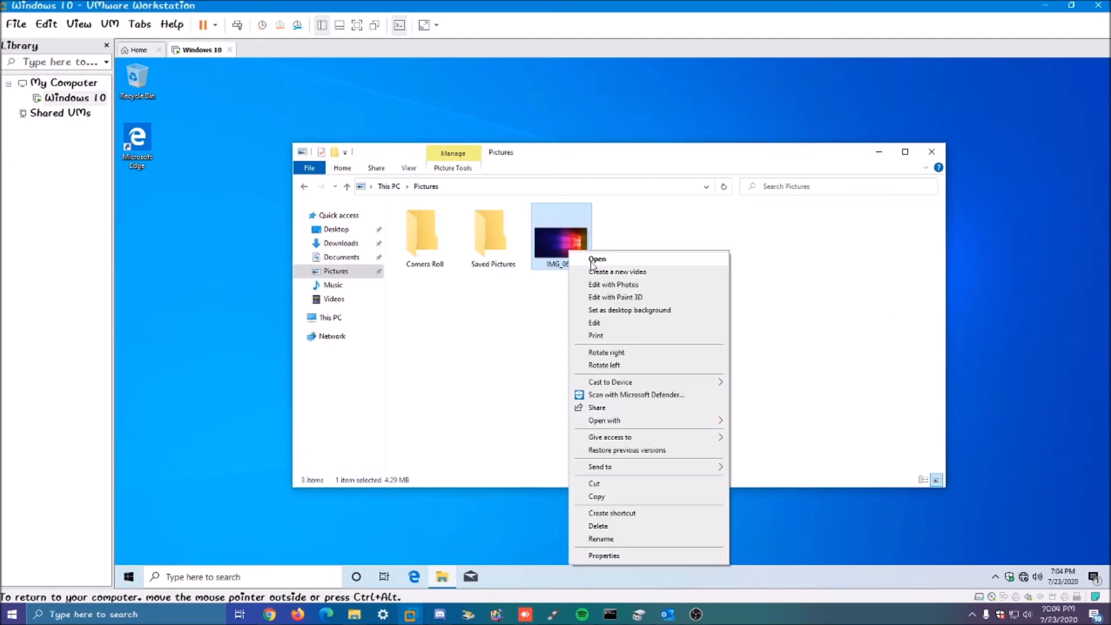
{"action": "left_click", "coordinate": [598, 311]}
{"action": "left_click", "coordinate": [394, 207]}
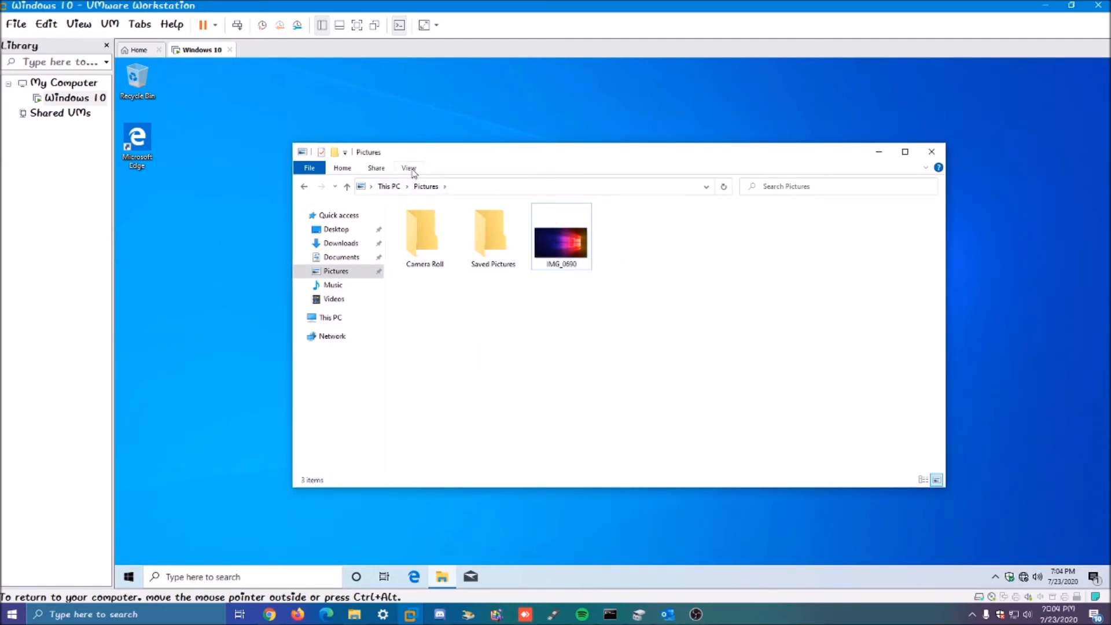
{"action": "left_click", "coordinate": [411, 169]}
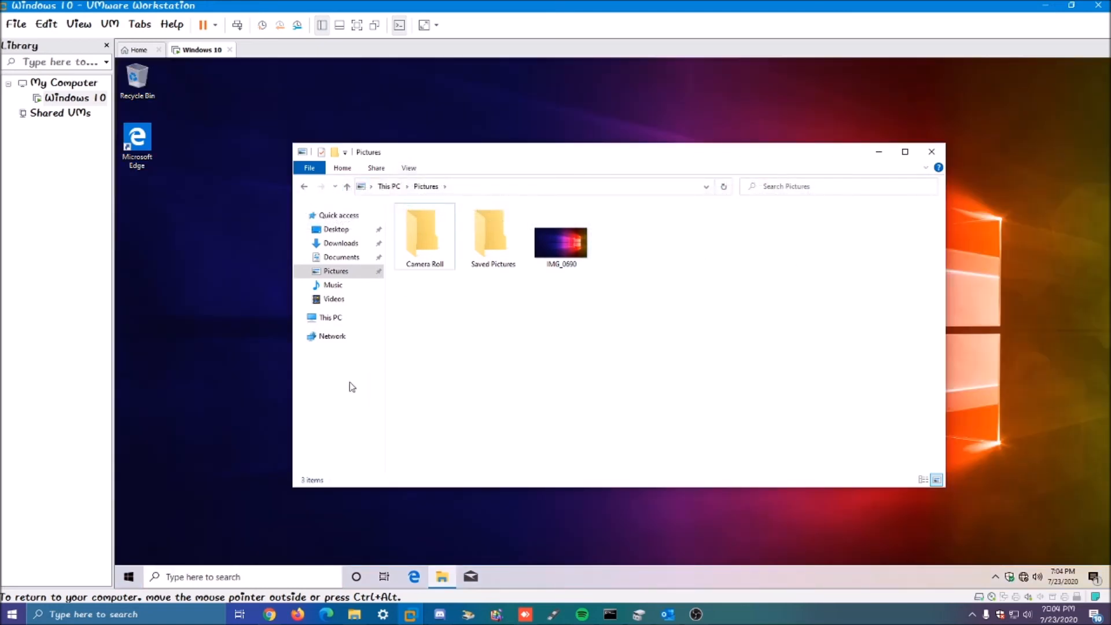
Step: Open the virtual machine's personalization settings and set the Windows color mode to Dark
{"action": "left_click", "coordinate": [128, 576]}
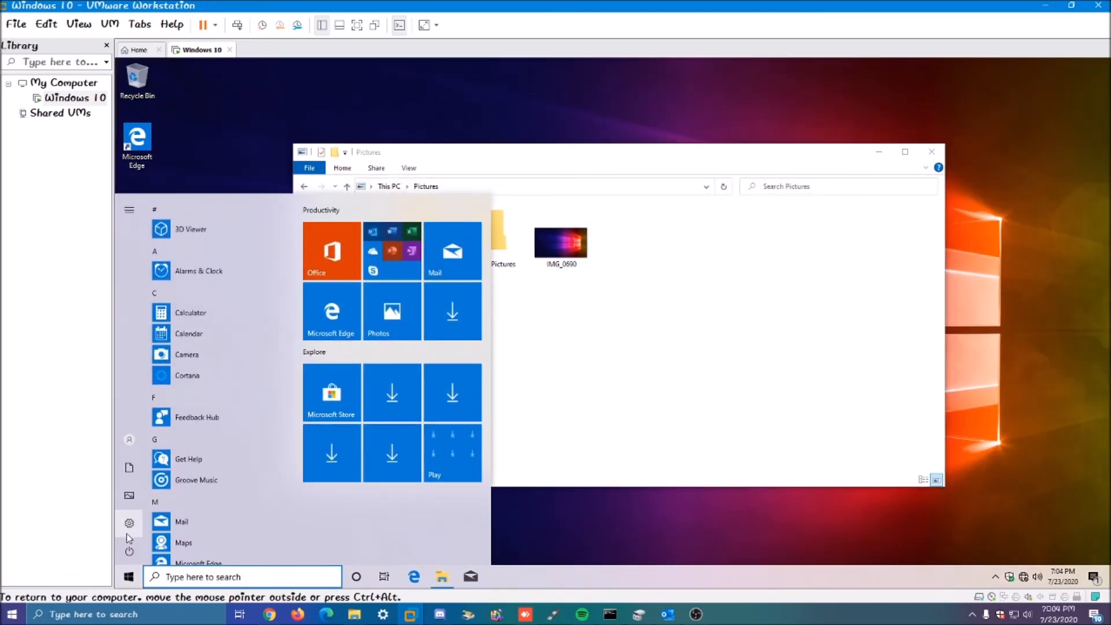
{"action": "left_click", "coordinate": [136, 523]}
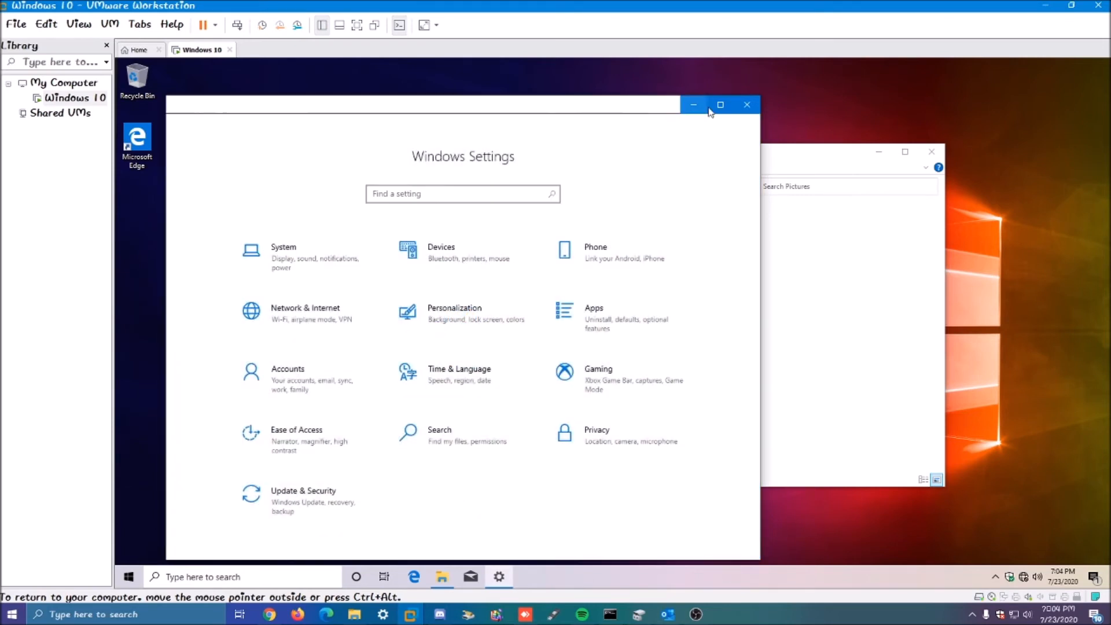
{"action": "left_click", "coordinate": [720, 104]}
{"action": "left_click", "coordinate": [900, 198]}
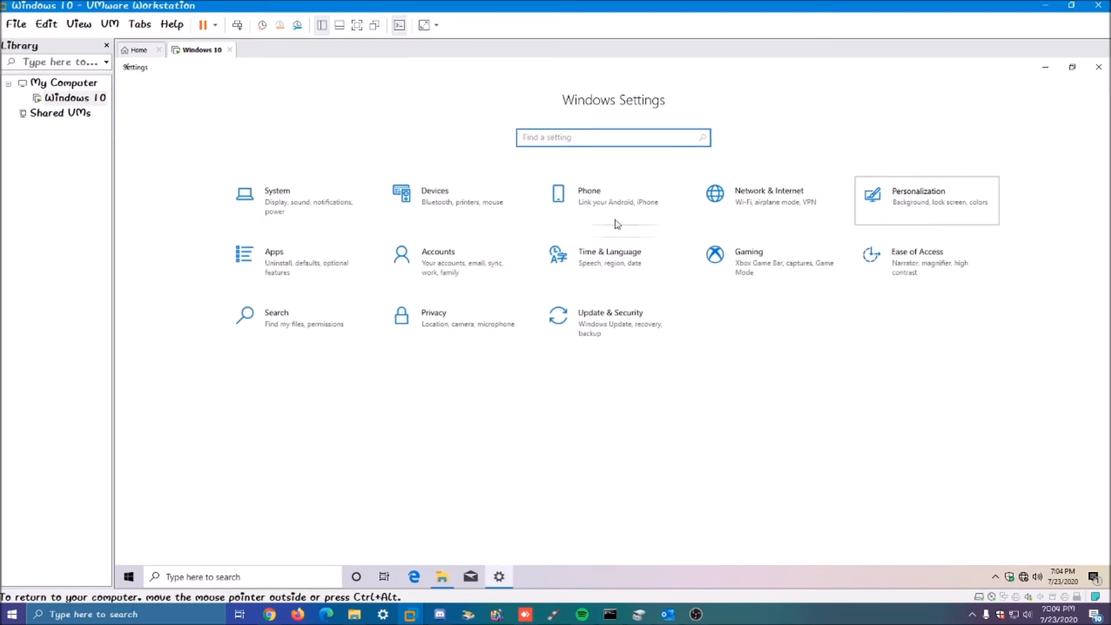
{"action": "left_click", "coordinate": [255, 218]}
{"action": "left_click", "coordinate": [393, 275]}
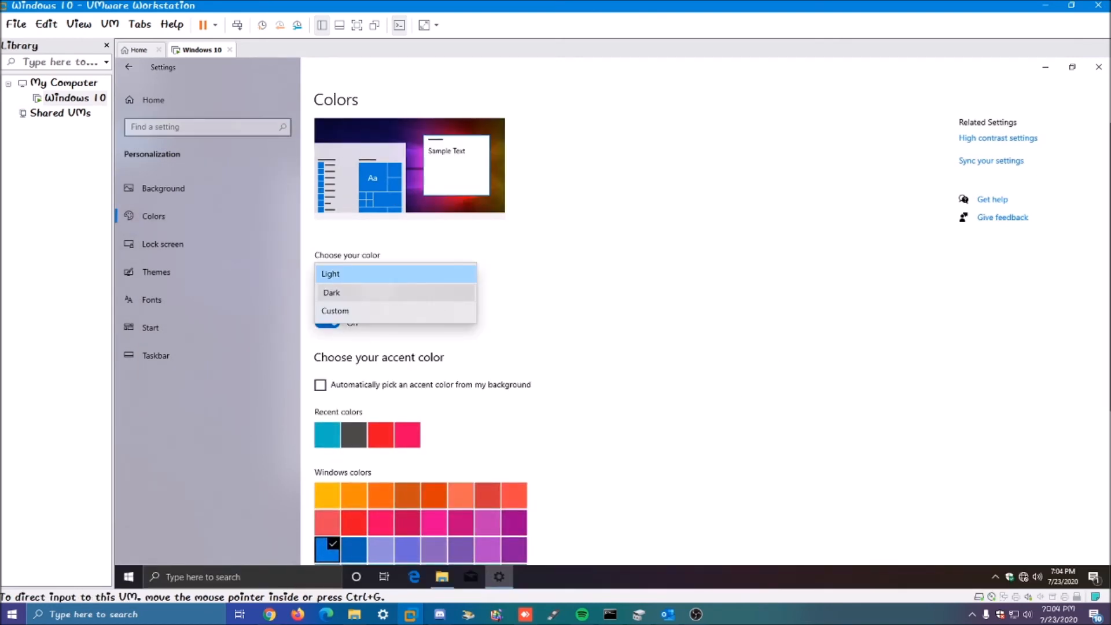
{"action": "left_click", "coordinate": [331, 292]}
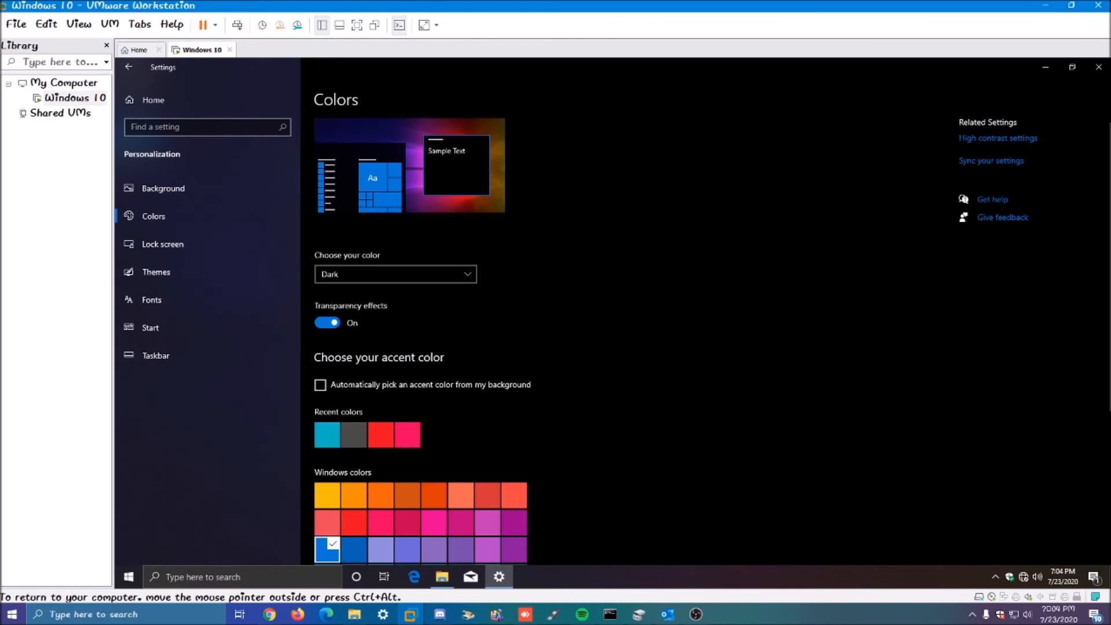
Step: Set a red accent color, show it on Start, taskbar, action center, title bars and window borders, and turn off transparency effects
{"action": "scroll", "coordinate": [600, 484], "scroll_direction": "down", "scroll_amount": 4}
{"action": "left_click", "coordinate": [424, 509]}
{"action": "left_click", "coordinate": [423, 483]}
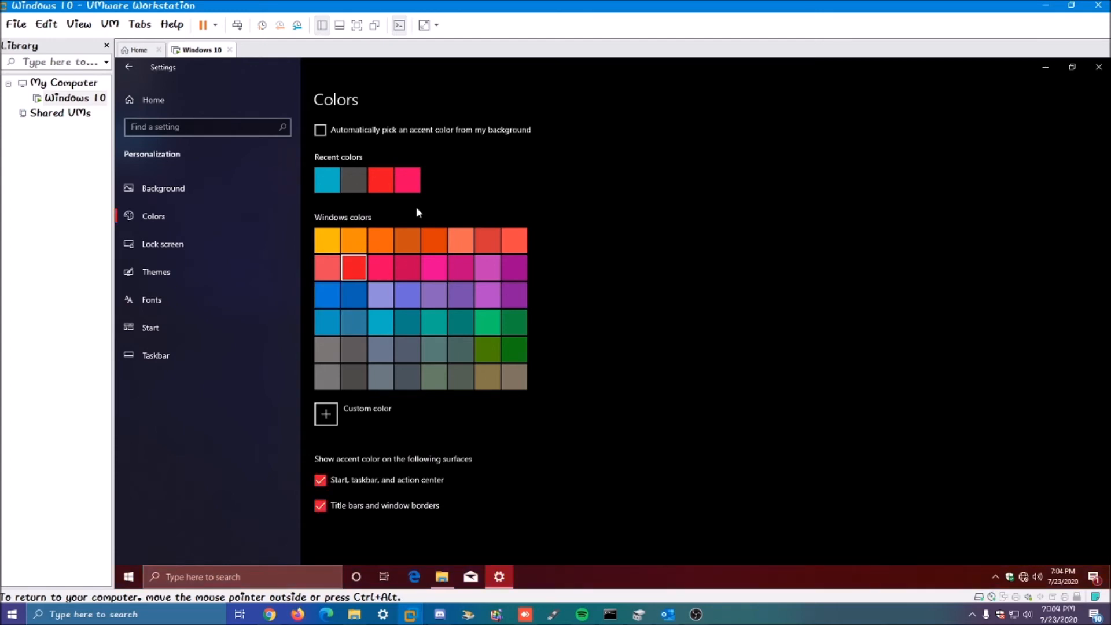
{"action": "scroll", "coordinate": [866, 269], "scroll_direction": "up", "scroll_amount": 5}
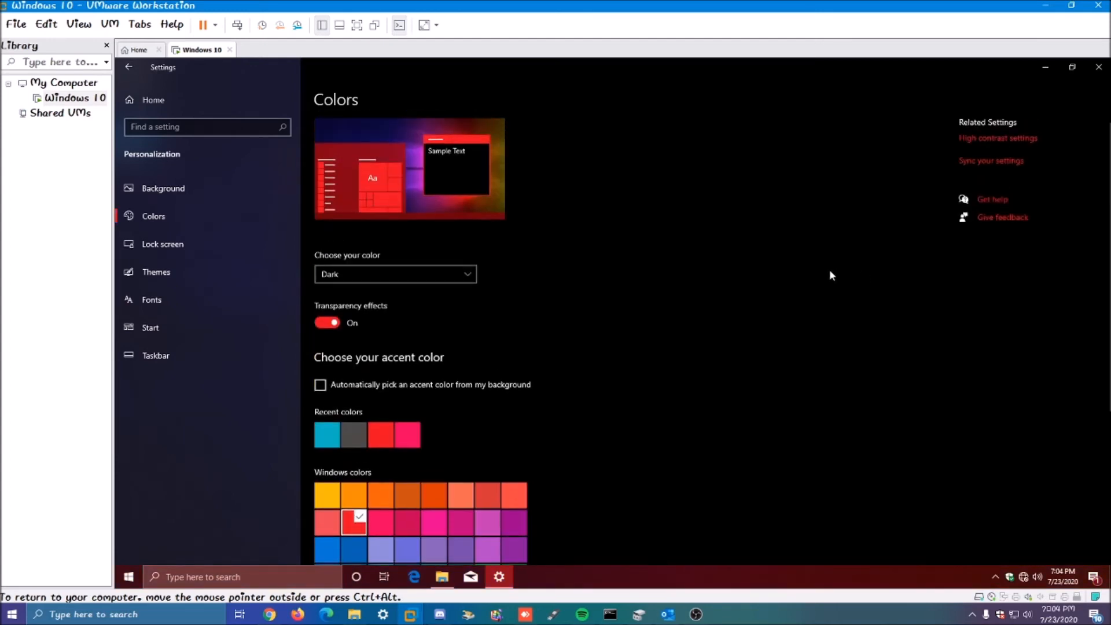
{"action": "left_click", "coordinate": [326, 324]}
Step: Show the Themes settings in a smaller window, move the Recycle Bin to the desktop's lower-right corner, and delete the Microsoft Edge shortcut
{"action": "left_click", "coordinate": [169, 272]}
{"action": "double_click", "coordinate": [487, 64]}
{"action": "left_click_drag", "start_coordinate": [139, 142], "coordinate": [1088, 505]}
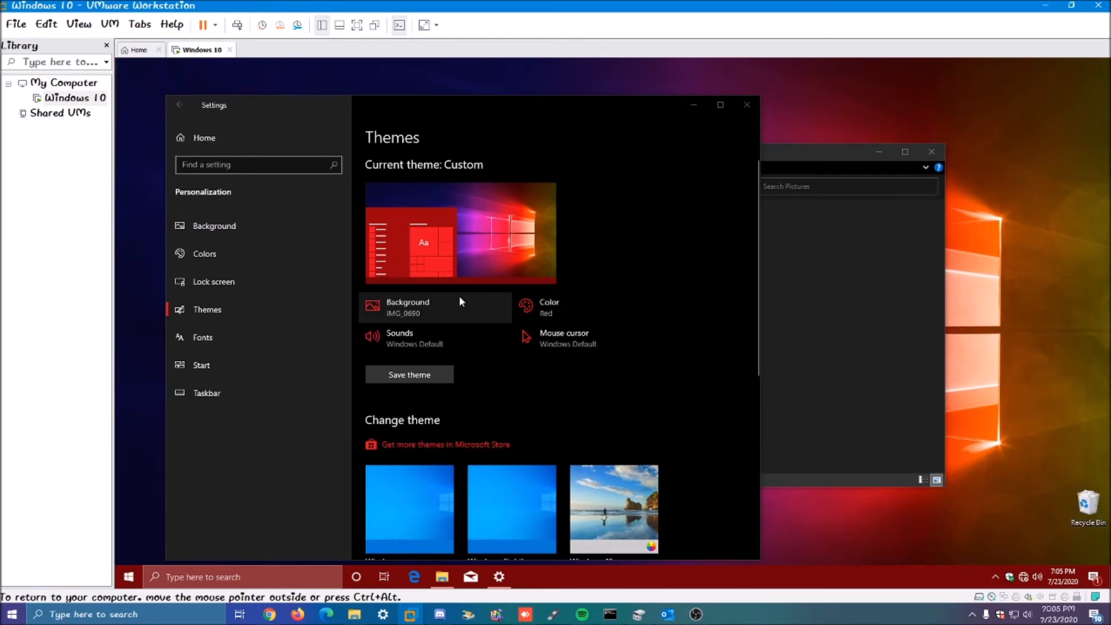
Step: Add the Computer and Control Panel icons to the desktop through the desktop icon settings, and maximize the Settings window
{"action": "scroll", "coordinate": [485, 322], "scroll_direction": "down", "scroll_amount": 5}
{"action": "scroll", "coordinate": [484, 326], "scroll_direction": "up", "scroll_amount": 5}
{"action": "scroll", "coordinate": [484, 328], "scroll_direction": "down", "scroll_amount": 5}
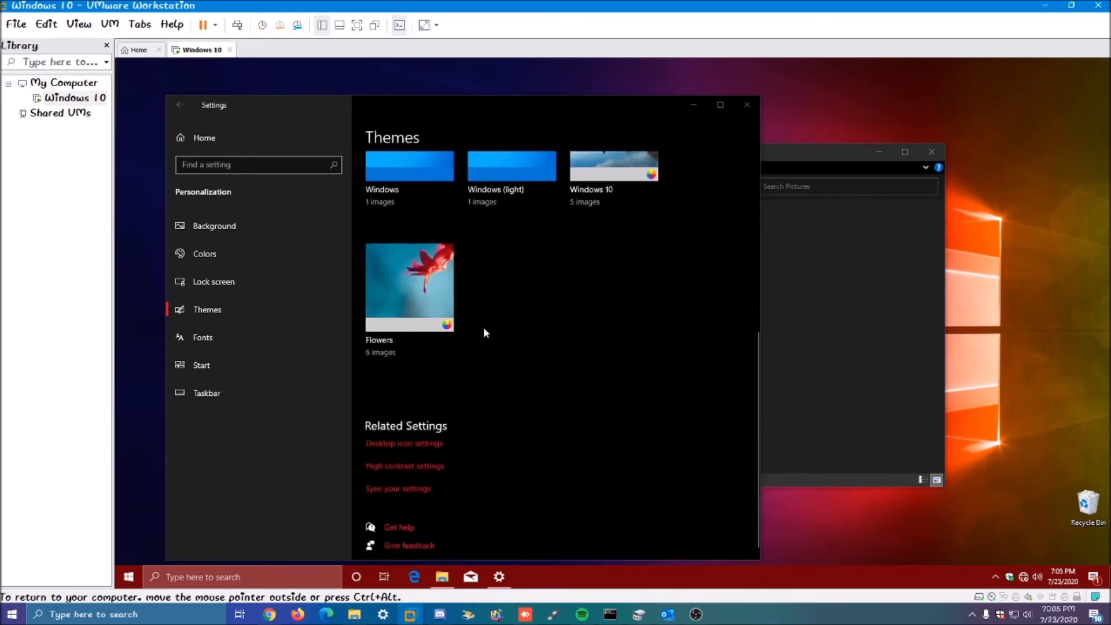
{"action": "left_click", "coordinate": [433, 442]}
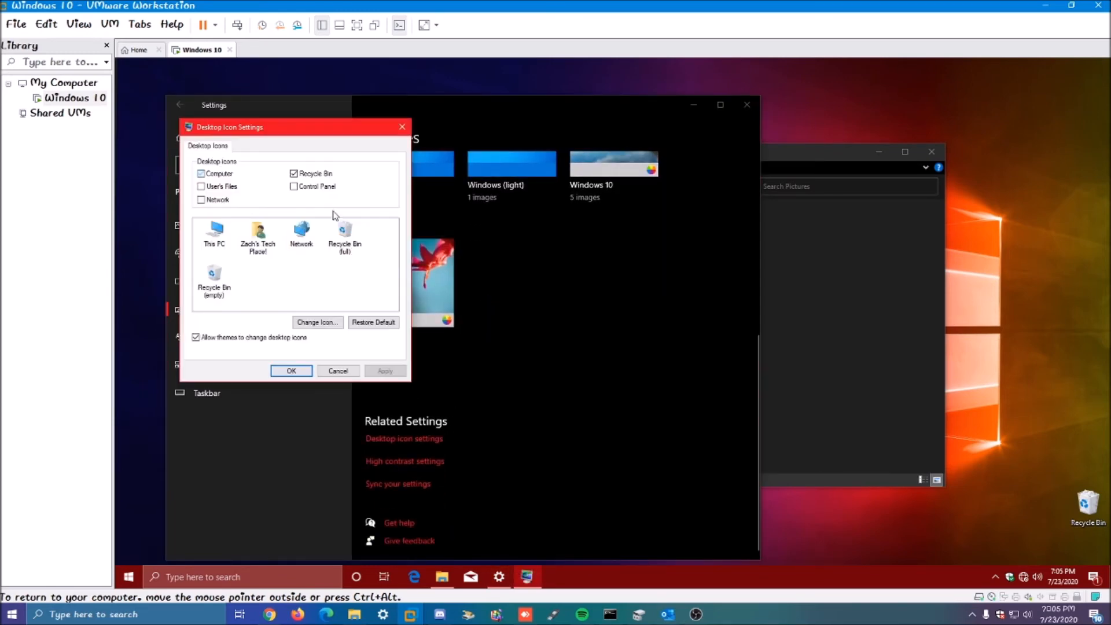
{"action": "left_click", "coordinate": [387, 368]}
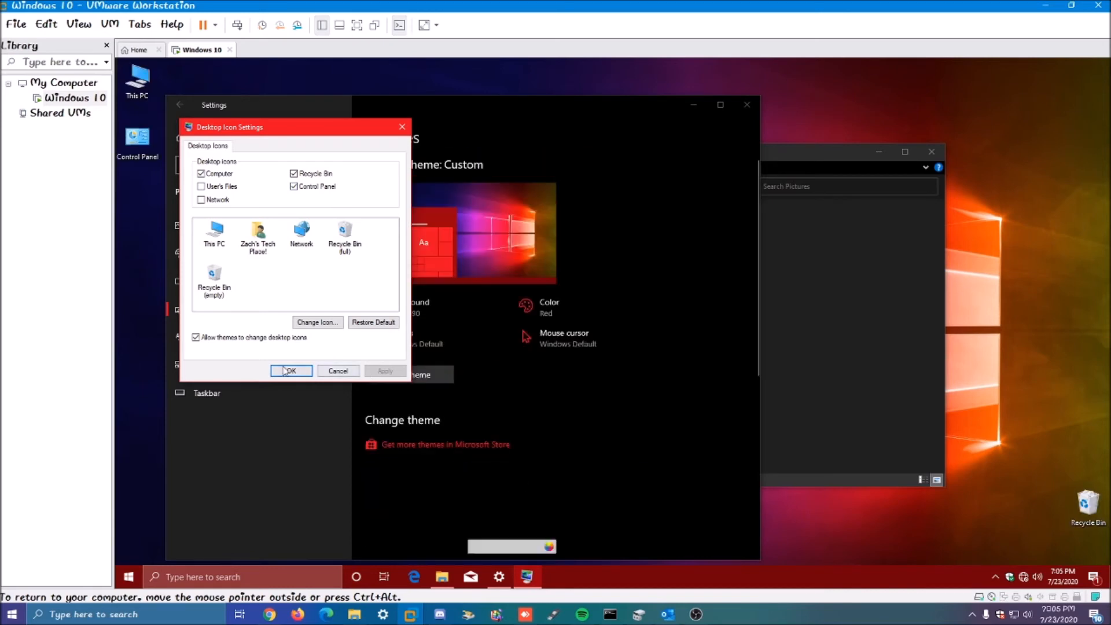
{"action": "left_click", "coordinate": [402, 127]}
{"action": "double_click", "coordinate": [442, 98]}
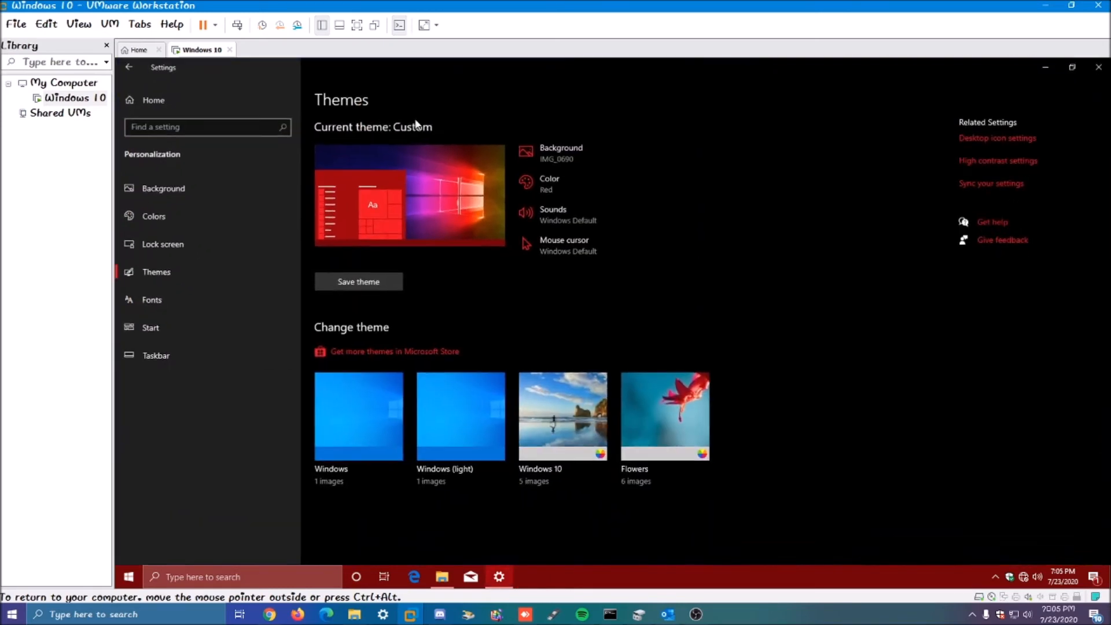
Step: In the Start personalization settings, turn on Downloads, Music and Videos among the folders that appear on Start
{"action": "left_click", "coordinate": [204, 324]}
{"action": "left_click", "coordinate": [382, 402]}
{"action": "left_click", "coordinate": [146, 266]}
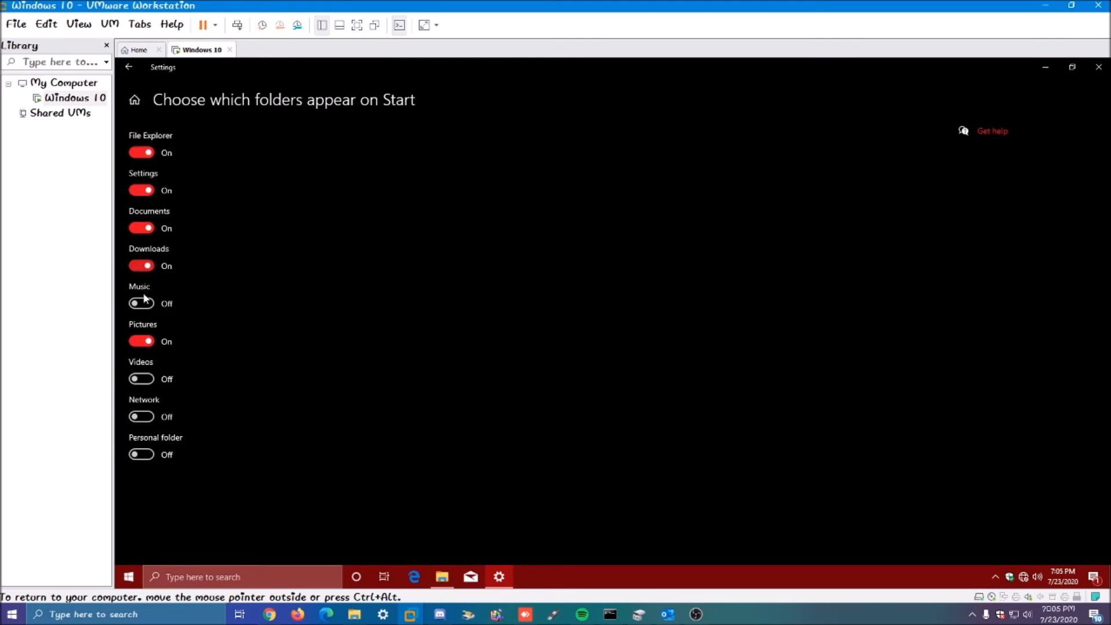
{"action": "left_click", "coordinate": [148, 302]}
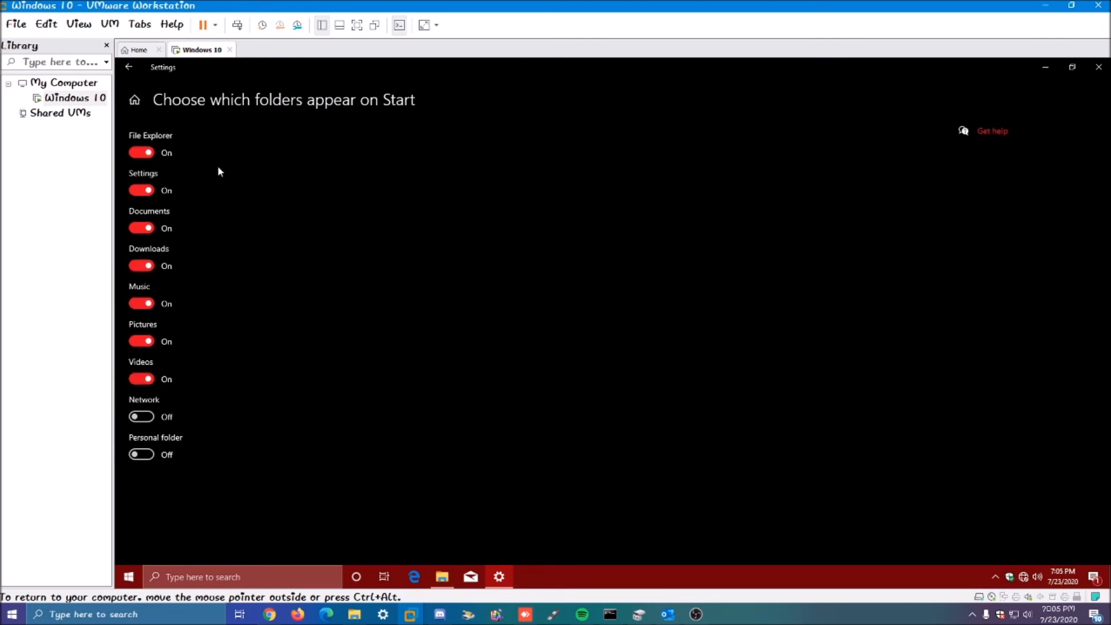
Step: Turn off replacing Command Prompt with Windows PowerShell in the Taskbar settings, and minimize Settings
{"action": "left_click", "coordinate": [129, 66]}
{"action": "left_click", "coordinate": [156, 355]}
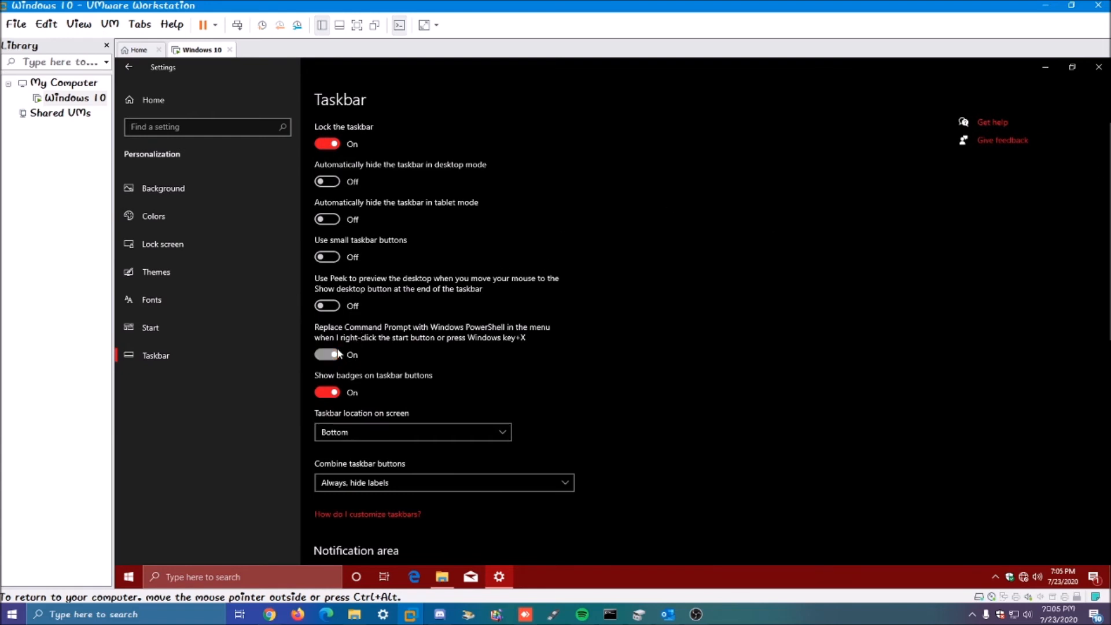
{"action": "left_click", "coordinate": [1045, 66]}
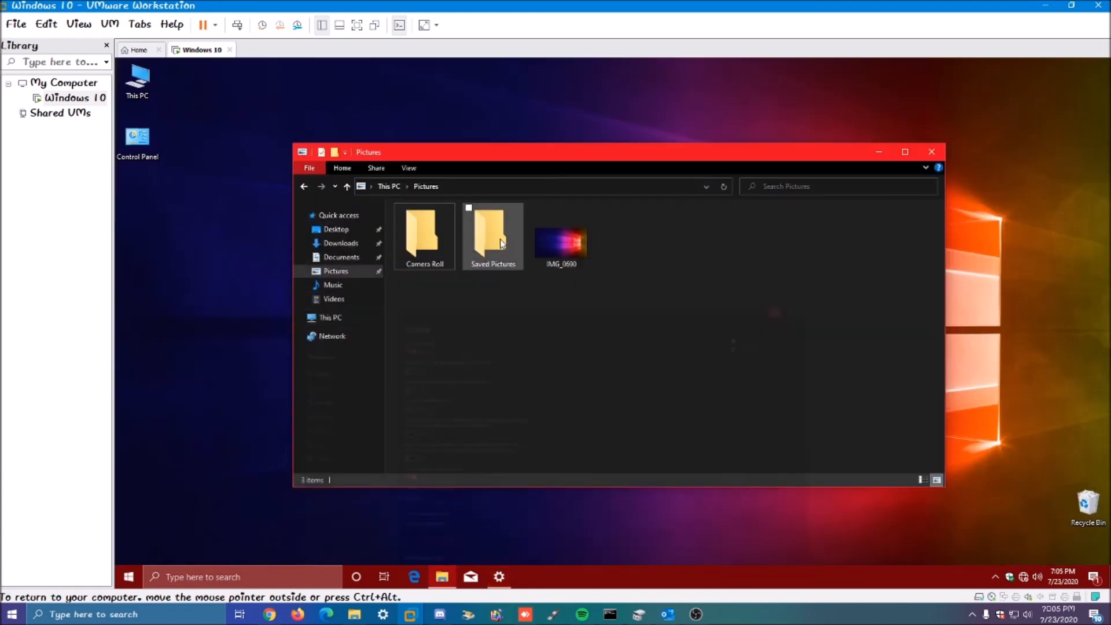
Step: Show the Documents folder in the virtual machine, and open the host computer's Documents\Mouse Pointers folder
{"action": "left_click", "coordinate": [341, 257]}
{"action": "left_click", "coordinate": [354, 615]}
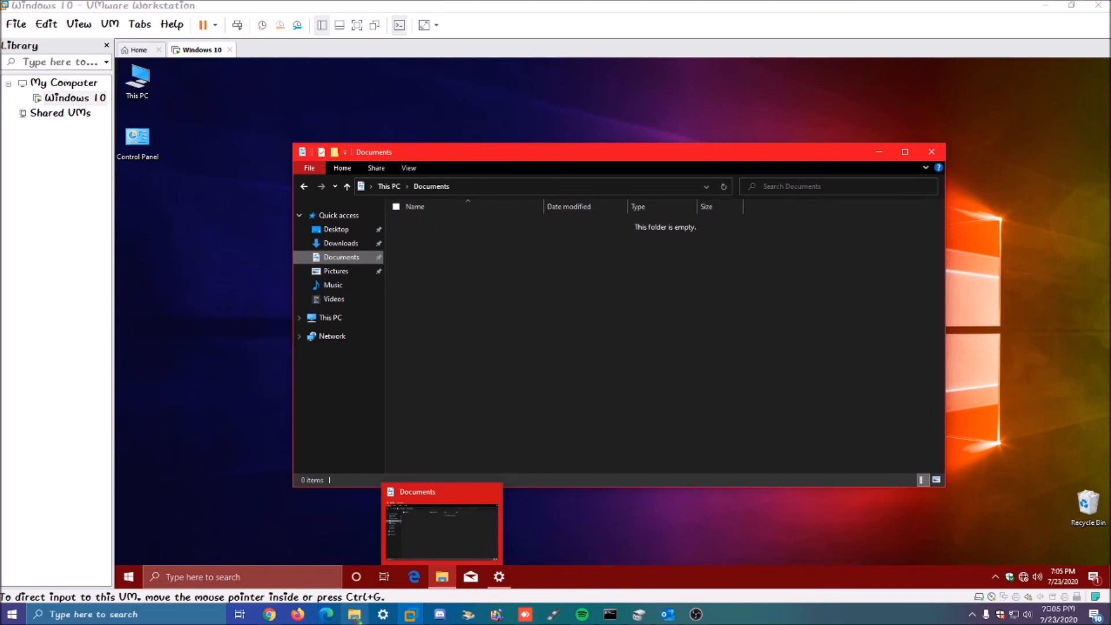
{"action": "left_click", "coordinate": [299, 240]}
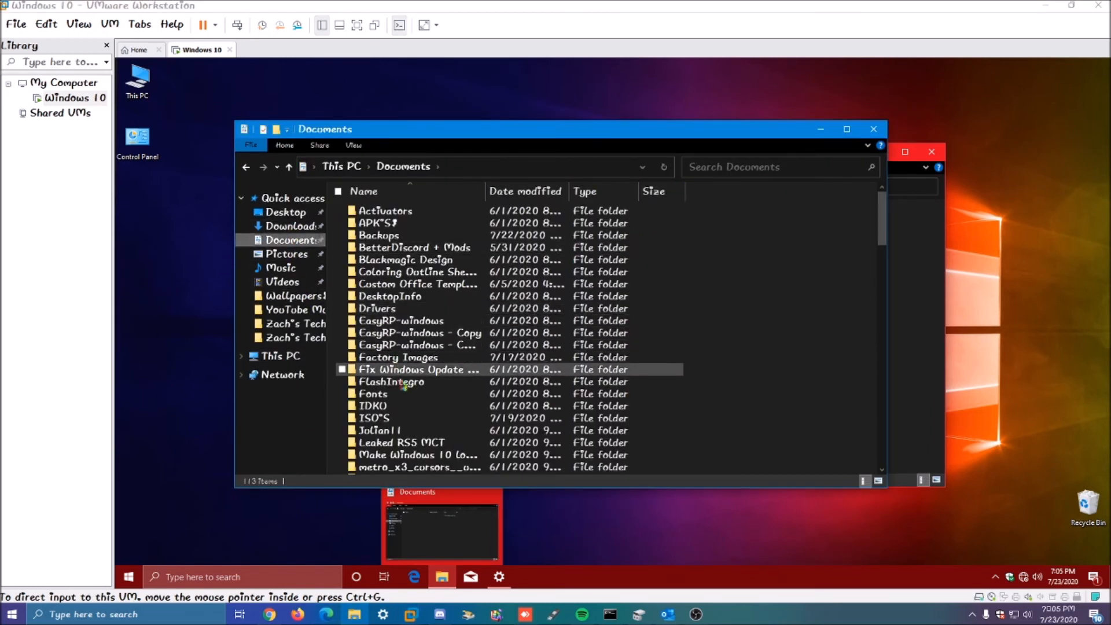
{"action": "scroll", "coordinate": [405, 442], "scroll_direction": "down", "scroll_amount": 1}
{"action": "scroll", "coordinate": [405, 442], "scroll_direction": "down", "scroll_amount": 1}
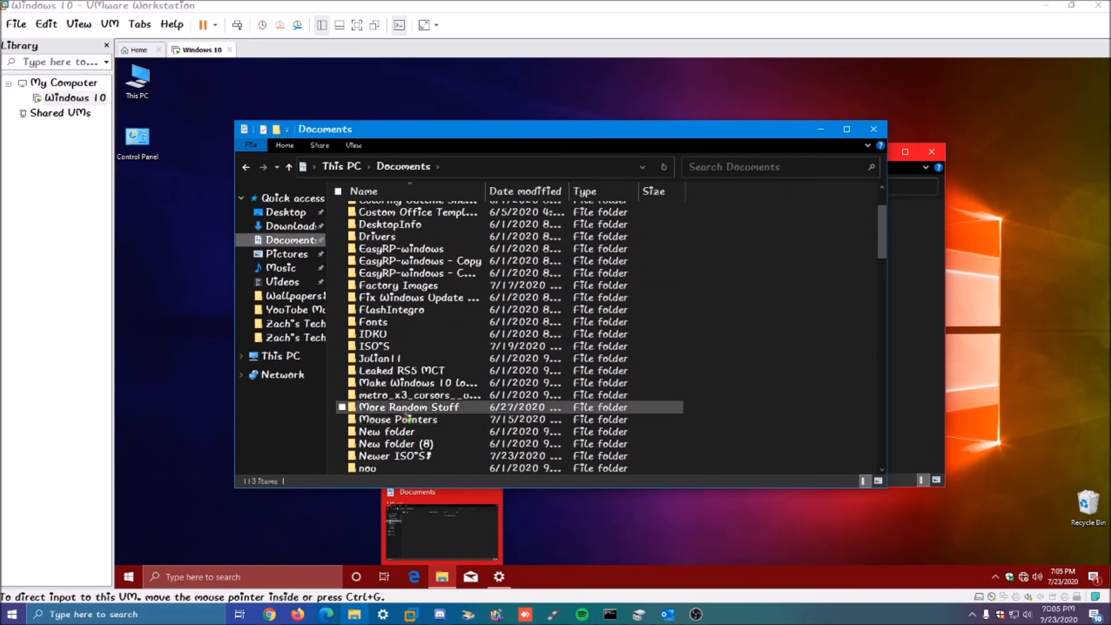
{"action": "double_click", "coordinate": [405, 424]}
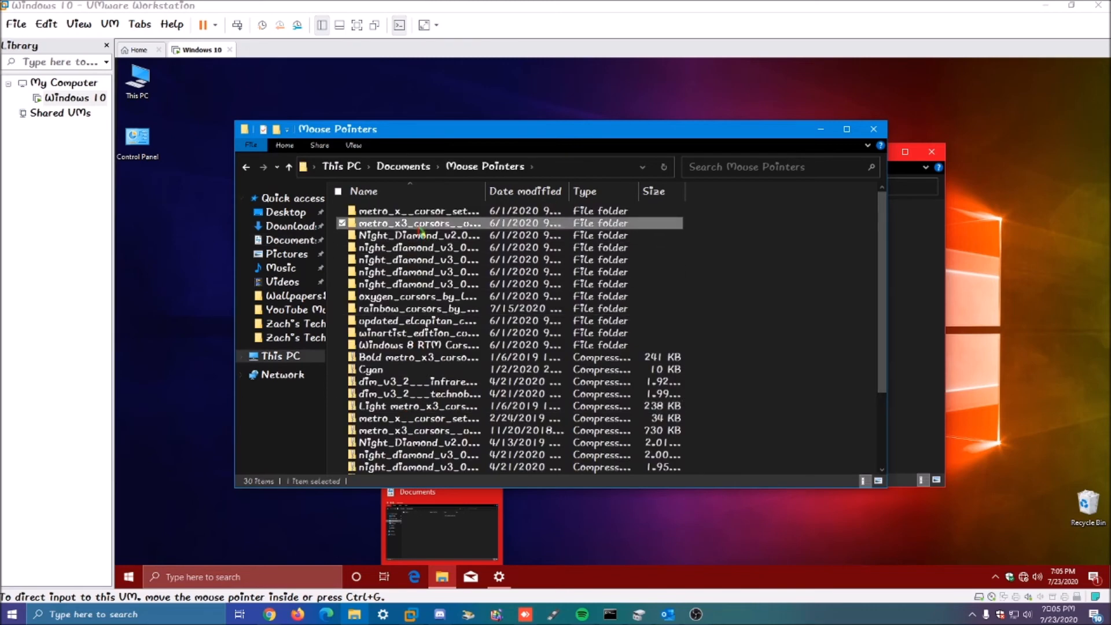
Step: Copy the Red cursor folder from the Bold set of Metro X3 by exsess on the host into the virtual machine's Documents folder
{"action": "double_click", "coordinate": [432, 223]}
{"action": "double_click", "coordinate": [433, 211]}
{"action": "double_click", "coordinate": [433, 212]}
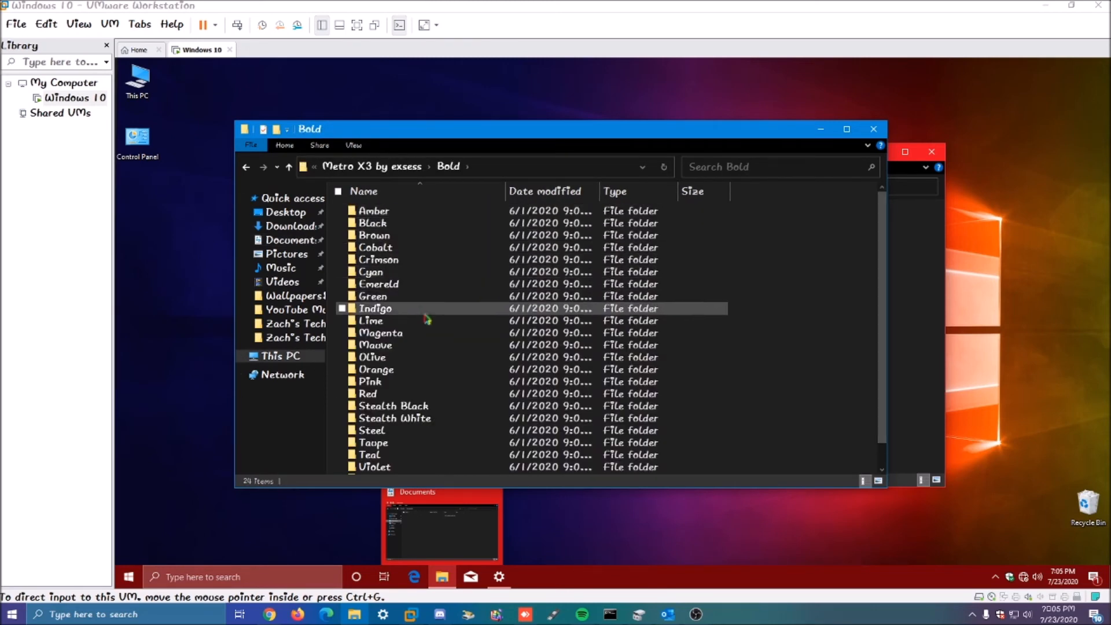
{"action": "scroll", "coordinate": [420, 362], "scroll_direction": "down", "scroll_amount": 1}
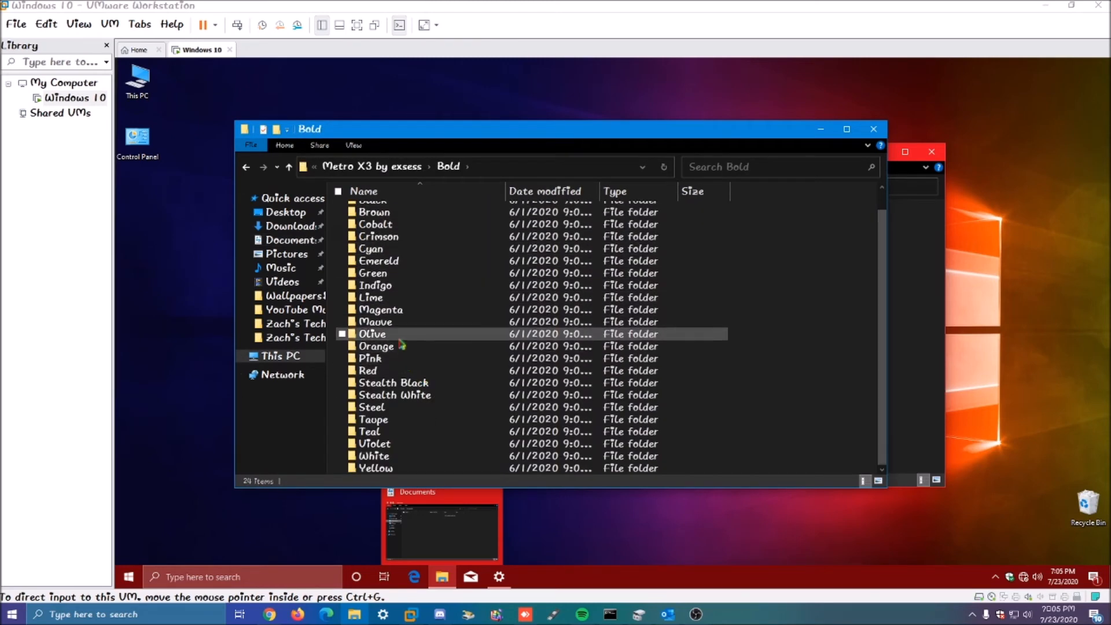
{"action": "left_click_drag", "start_coordinate": [383, 358], "coordinate": [978, 296]}
{"action": "left_click_drag", "start_coordinate": [1001, 340], "coordinate": [555, 266]}
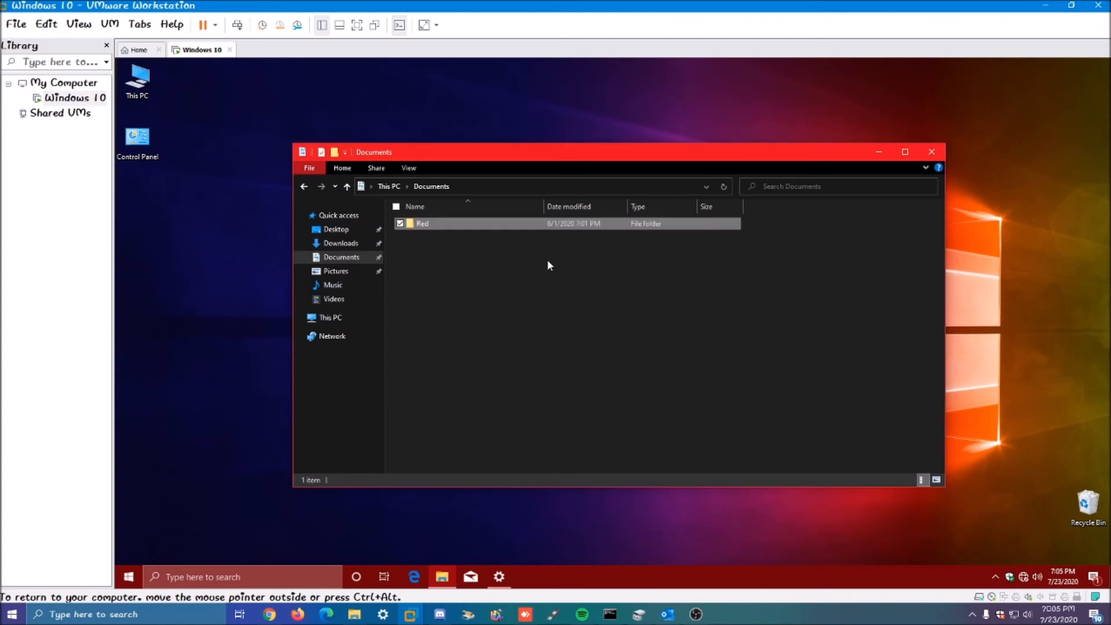
Step: Install the red cursor scheme from the Install setup information file in the Red folder, and allow the changes
{"action": "double_click", "coordinate": [486, 224]}
{"action": "right_click", "coordinate": [485, 225]}
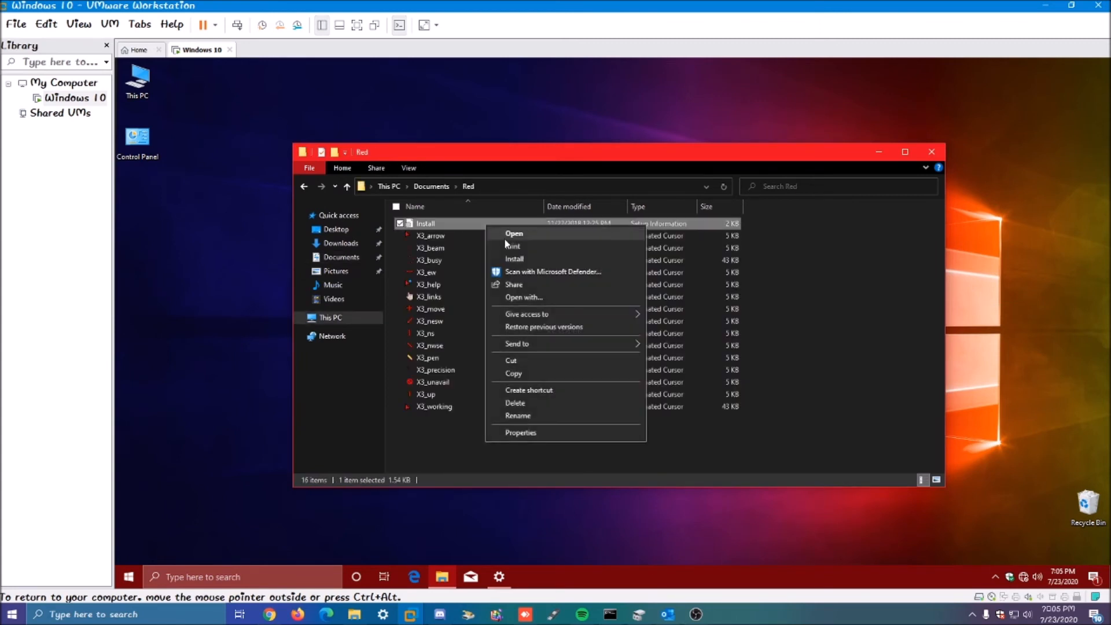
{"action": "left_click", "coordinate": [509, 259]}
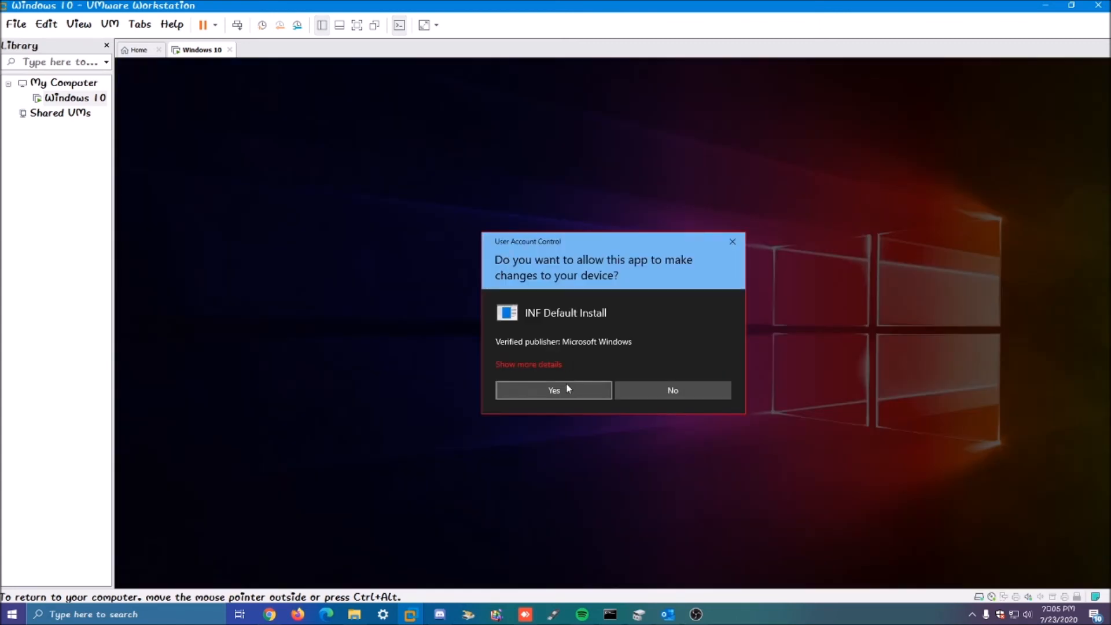
{"action": "left_click", "coordinate": [567, 384]}
Step: Apply the Metro X3 Bold-Red mouse pointer scheme from the Themes settings, replacing the existing scheme of that name, and close Settings
{"action": "left_click", "coordinate": [499, 576]}
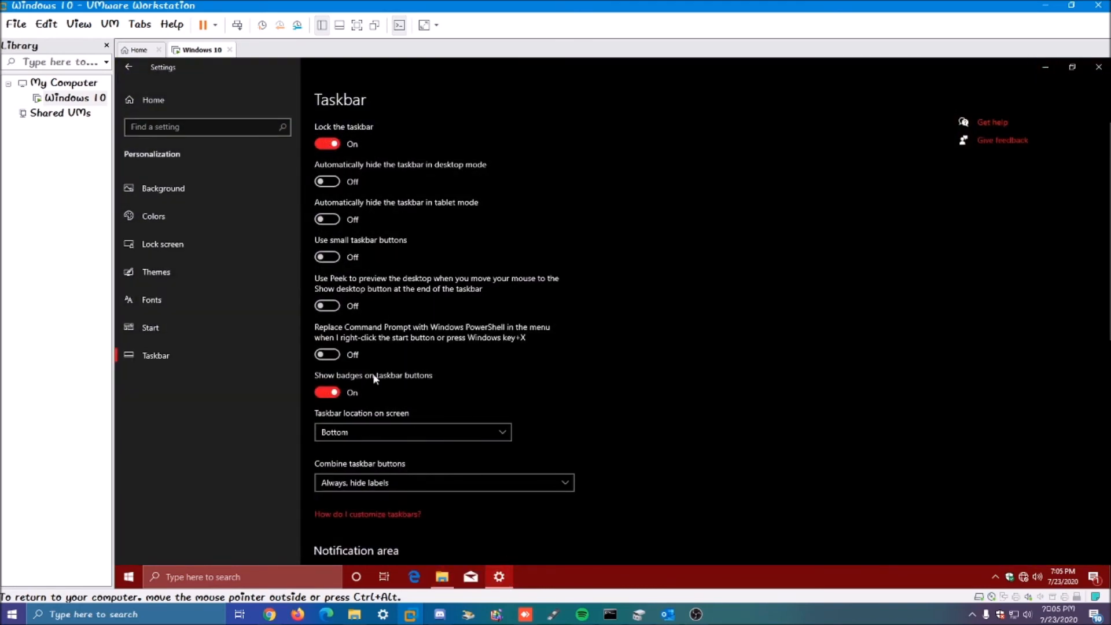
{"action": "left_click", "coordinate": [231, 280]}
{"action": "left_click", "coordinate": [534, 244]}
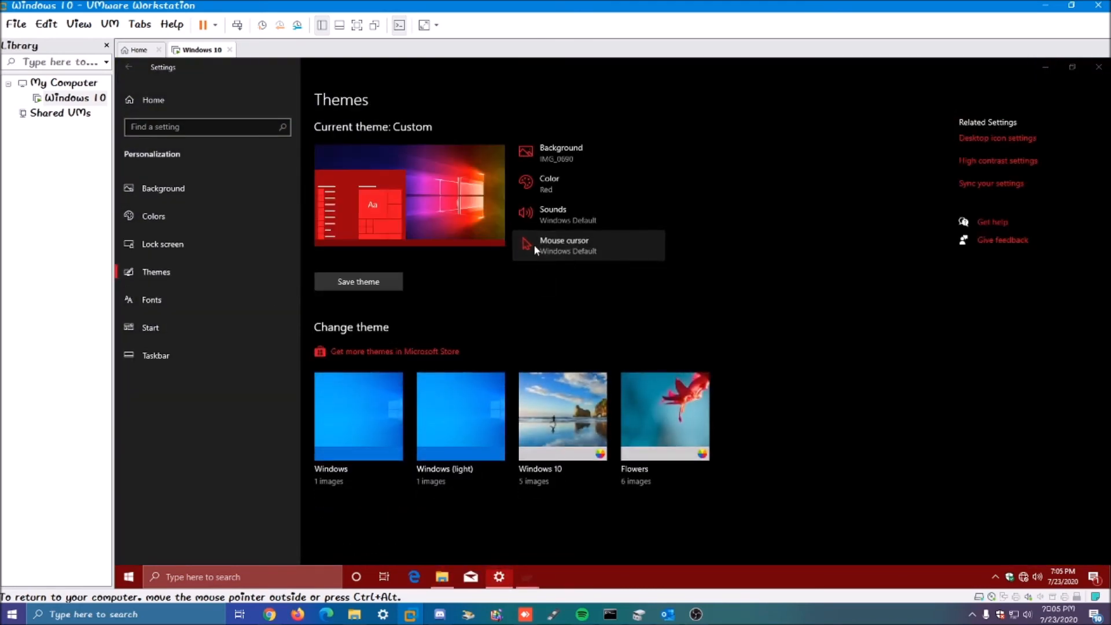
{"action": "left_click", "coordinate": [312, 209]}
{"action": "scroll", "coordinate": [301, 243], "scroll_direction": "up", "scroll_amount": 2}
{"action": "left_click", "coordinate": [278, 231]}
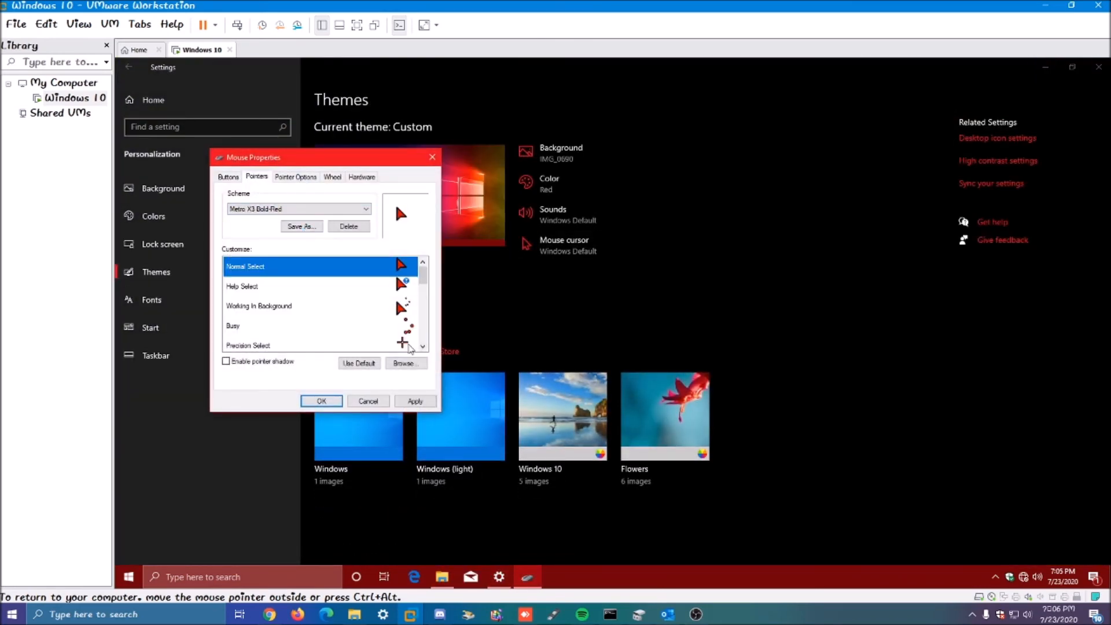
{"action": "left_click", "coordinate": [415, 401]}
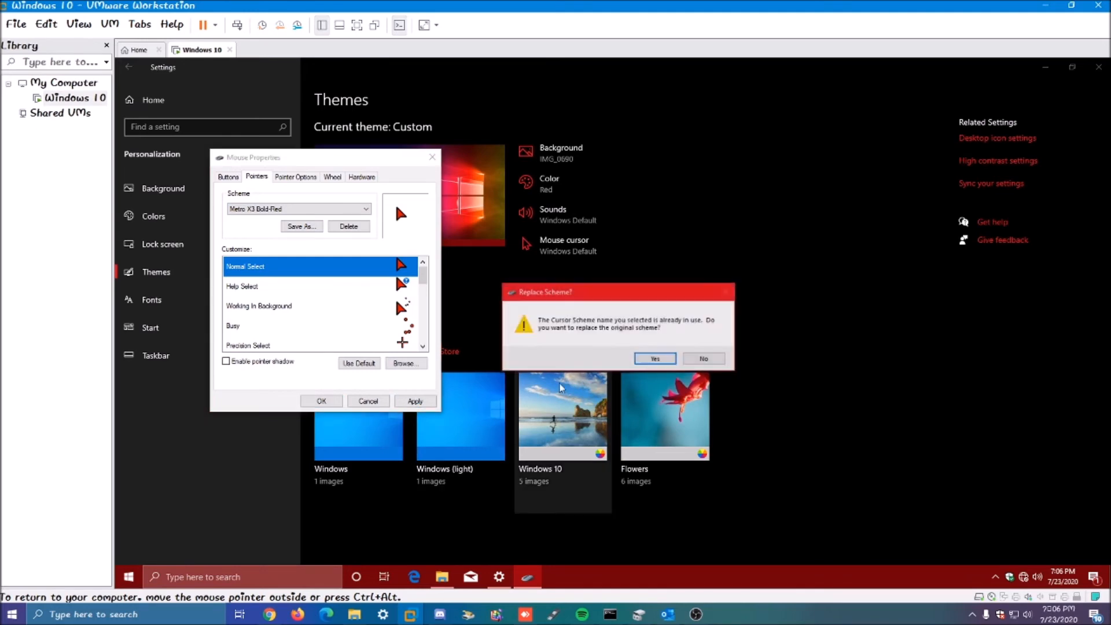
{"action": "left_click", "coordinate": [664, 360]}
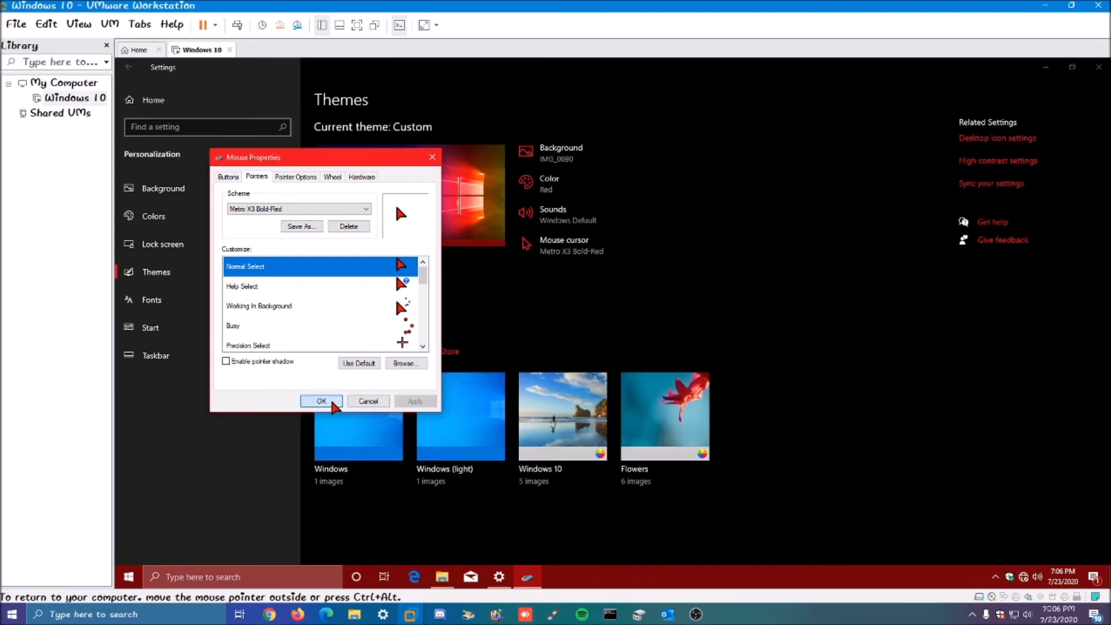
{"action": "key", "text": "Return"}
{"action": "left_click", "coordinate": [1099, 66]}
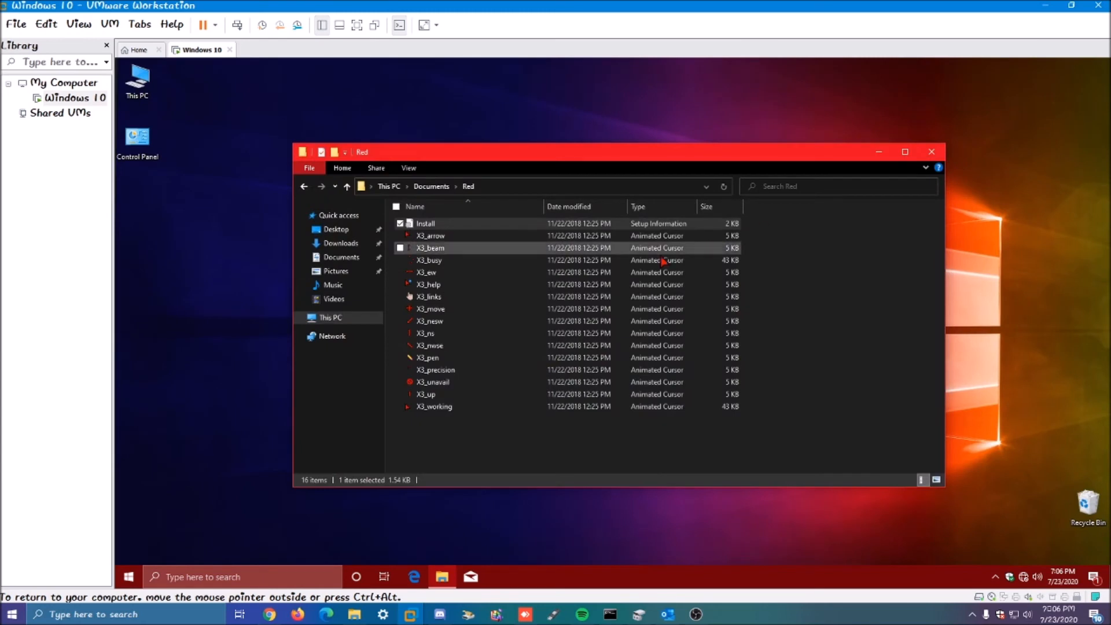
Step: Show This PC in the virtual machine, and disconnect its CD/DVD drive both now and at power on in the virtual machine settings
{"action": "left_click", "coordinate": [355, 318]}
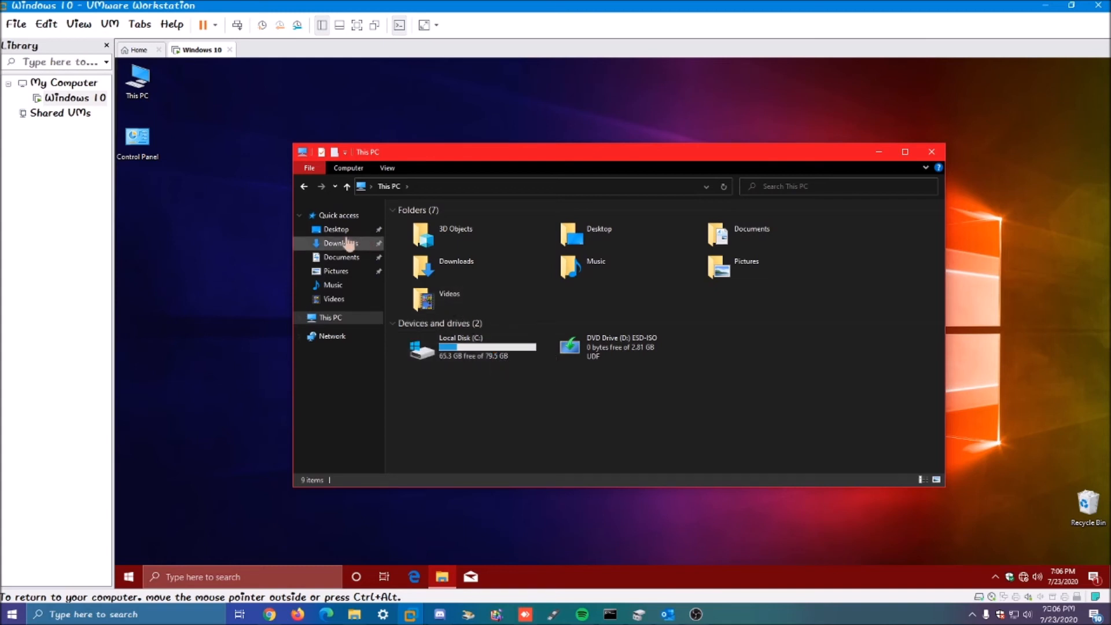
{"action": "left_click", "coordinate": [111, 24]}
{"action": "mouse_move", "coordinate": [232, 56]}
{"action": "mouse_move", "coordinate": [440, 57]}
{"action": "left_click", "coordinate": [603, 75]}
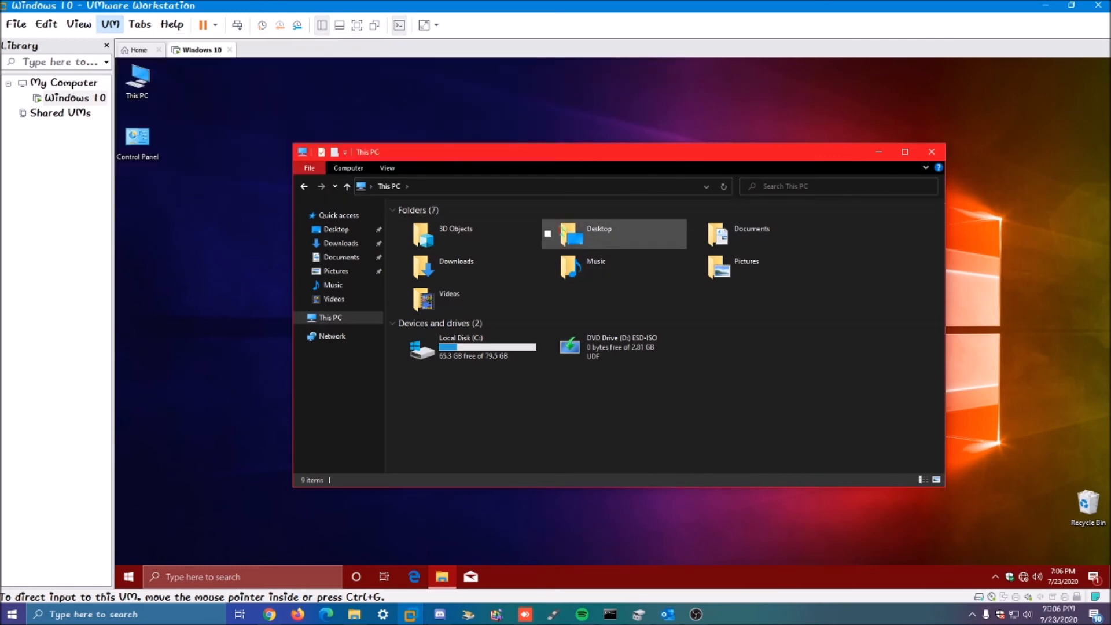
{"action": "left_click", "coordinate": [599, 168]}
{"action": "left_click", "coordinate": [572, 156]}
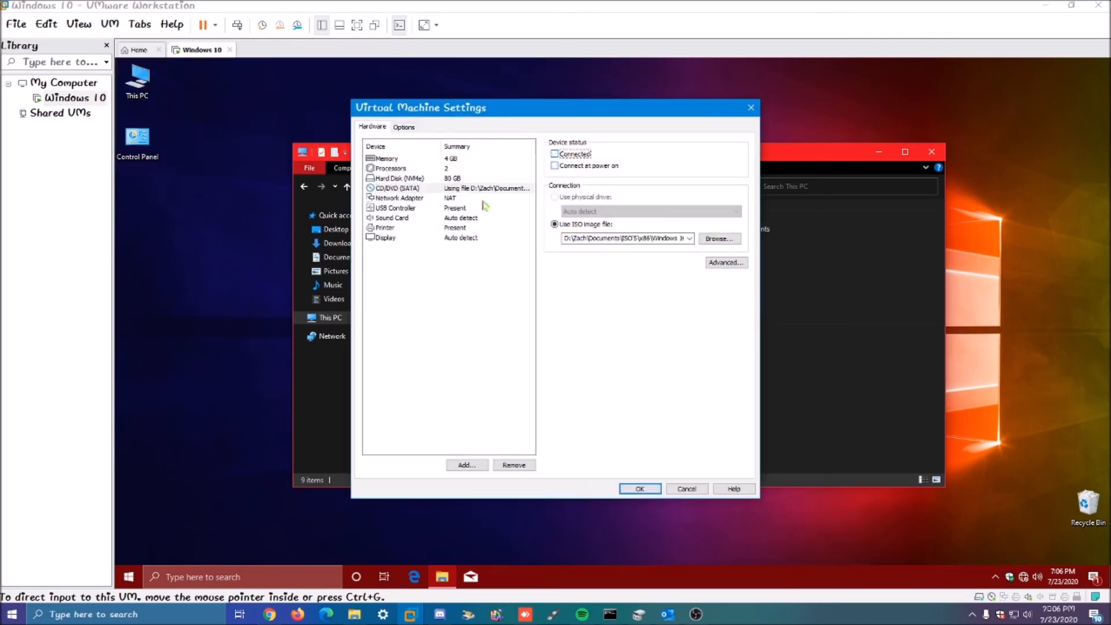
Step: Connect the network adapter now and at power on, decline network discovery in the virtual machine, and minimize File Explorer
{"action": "left_click", "coordinate": [476, 199]}
{"action": "left_click", "coordinate": [564, 169]}
{"action": "left_click", "coordinate": [568, 155]}
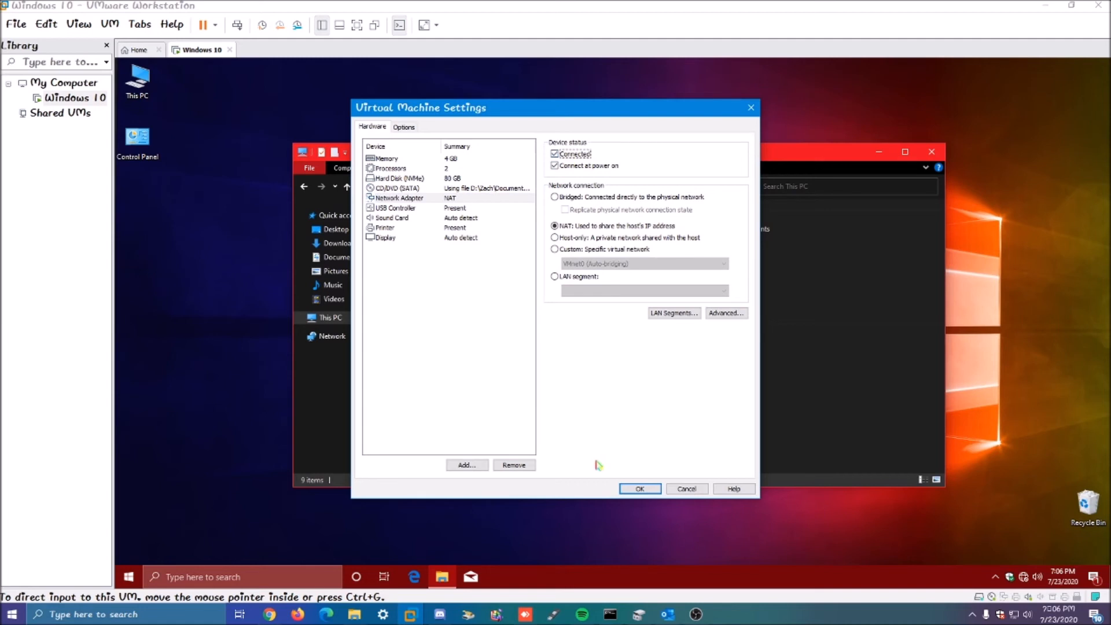
{"action": "left_click", "coordinate": [642, 489]}
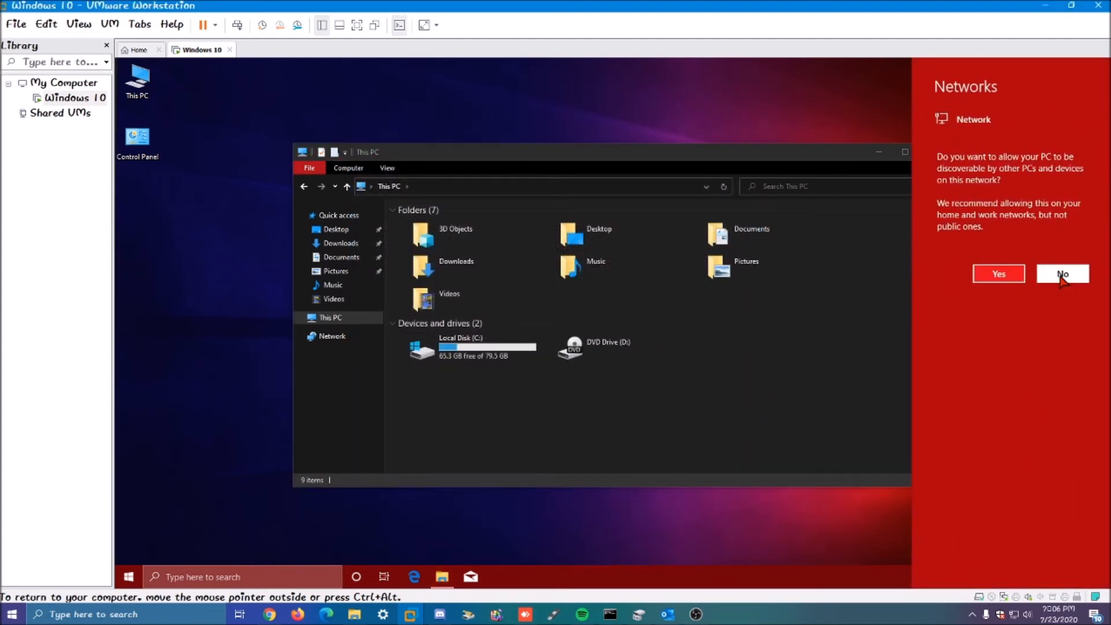
{"action": "left_click", "coordinate": [878, 155]}
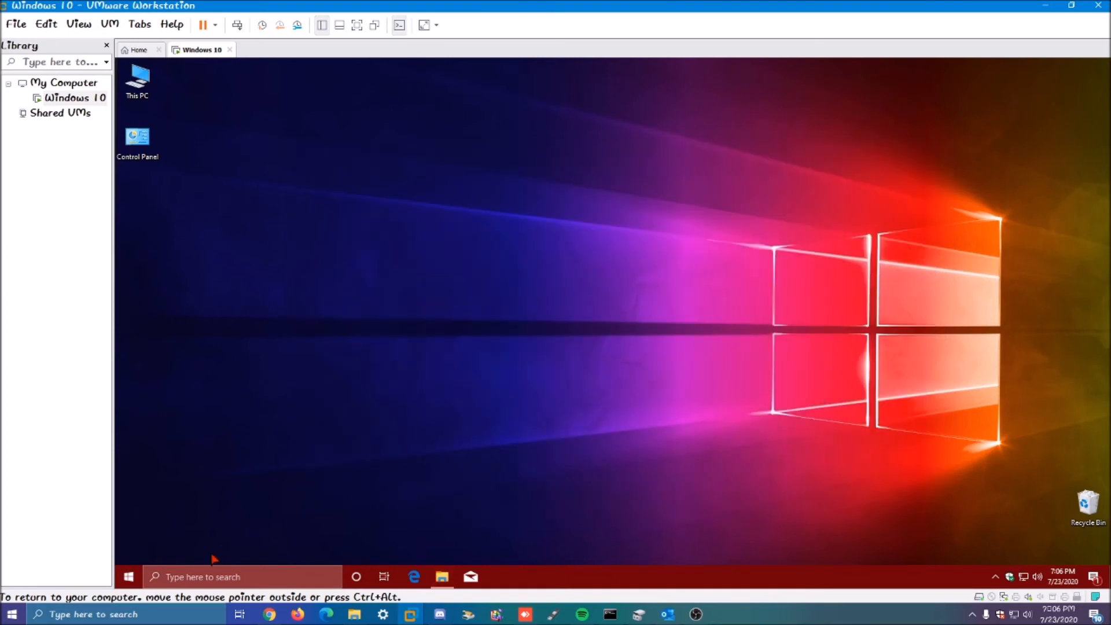
Step: Check for updates in the virtual machine's Windows Update settings, and minimize Settings
{"action": "left_click", "coordinate": [126, 577]}
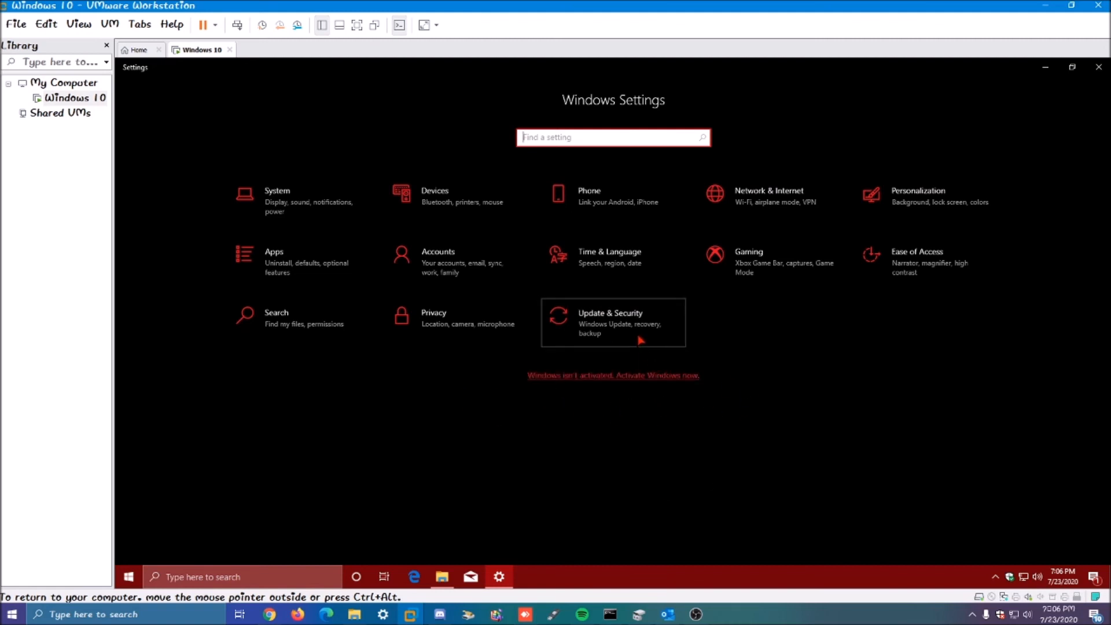
{"action": "left_click", "coordinate": [615, 341]}
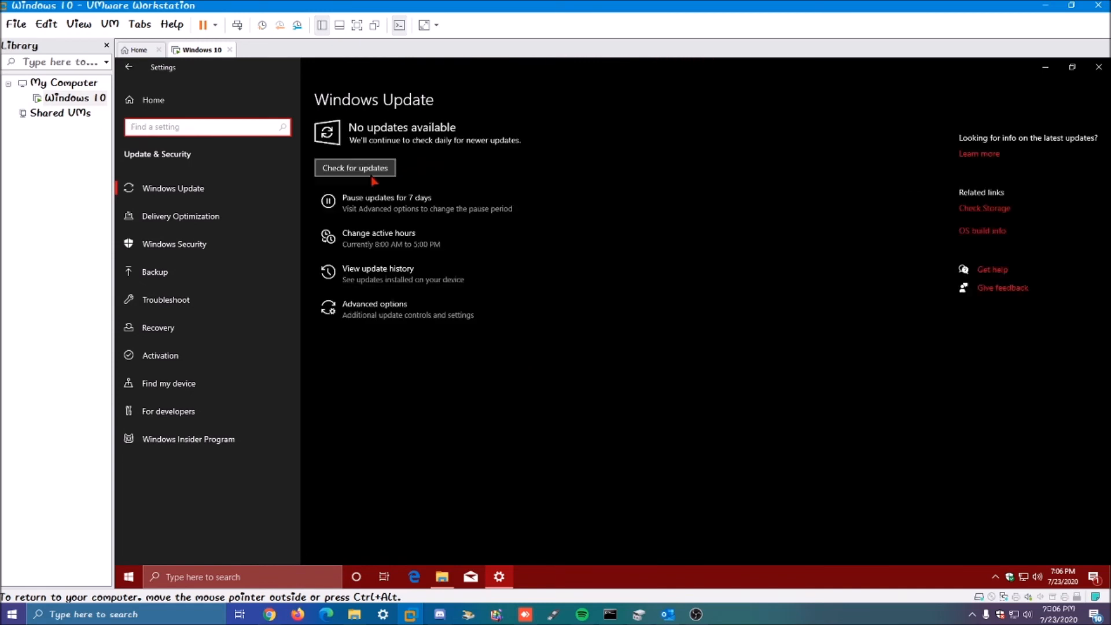
{"action": "left_click", "coordinate": [371, 173]}
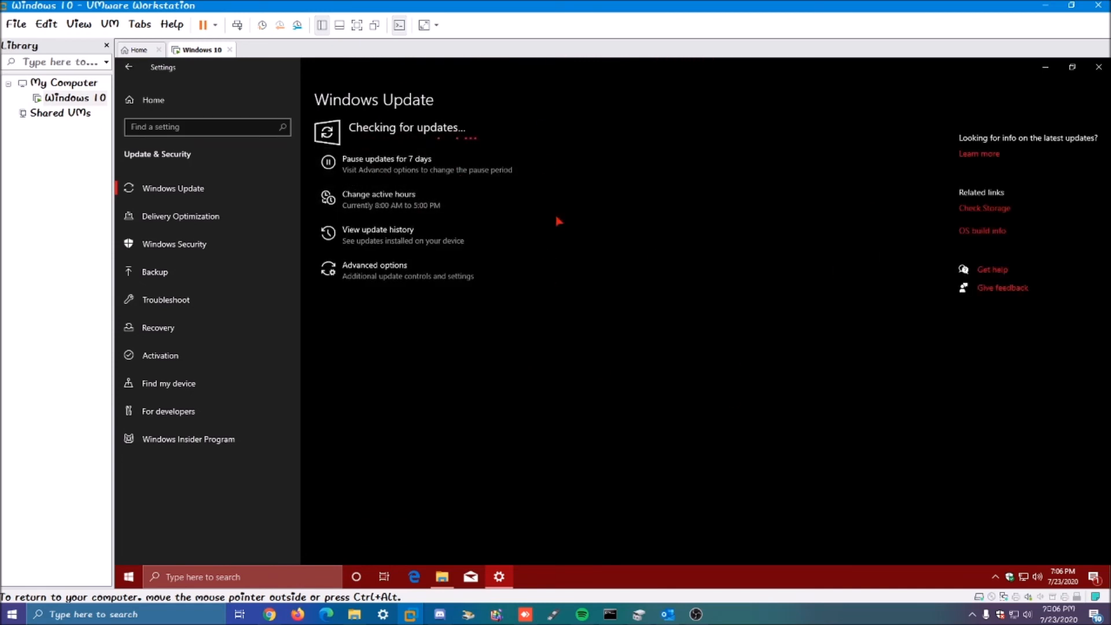
{"action": "left_click", "coordinate": [499, 576]}
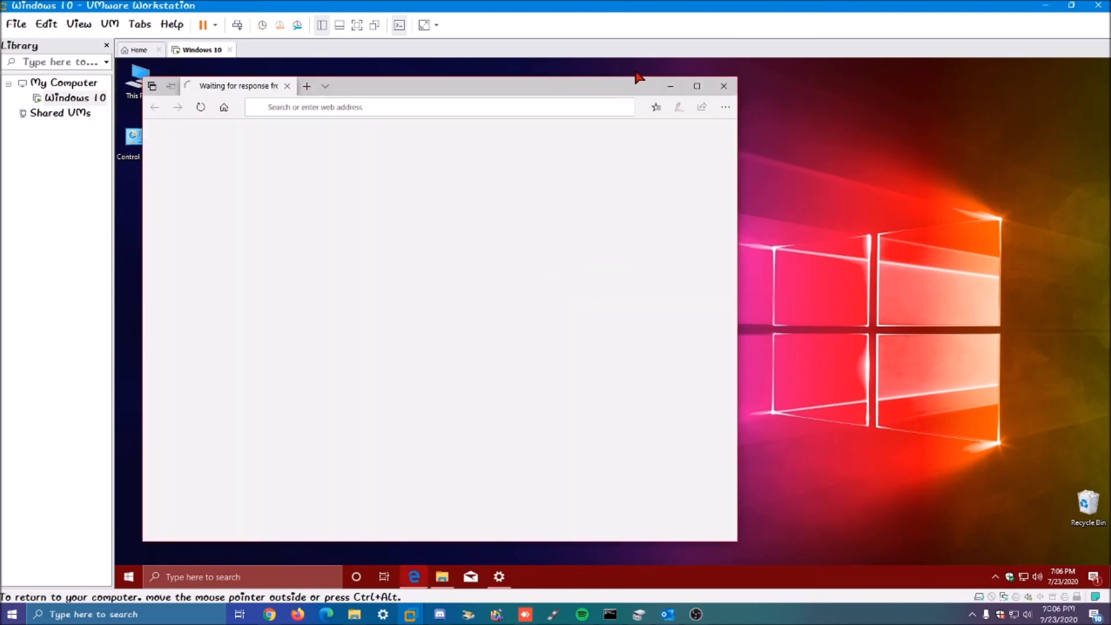
Step: Maximize Microsoft Edge in the virtual machine, keep only the Start tab, and go to google.com
{"action": "left_click", "coordinate": [695, 88]}
{"action": "left_click", "coordinate": [316, 67]}
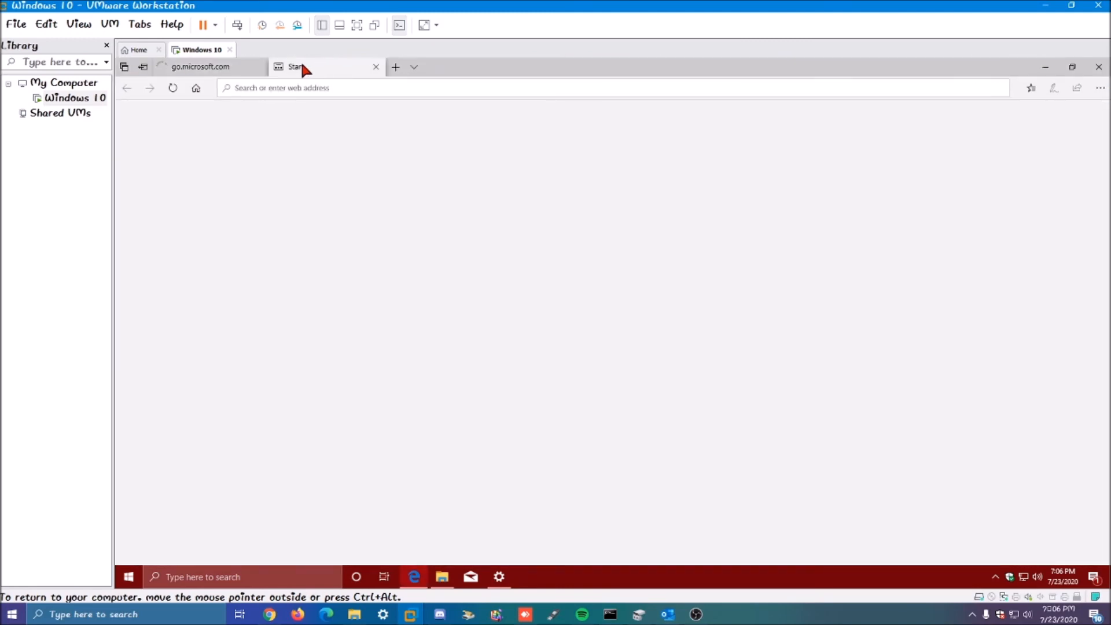
{"action": "left_click", "coordinate": [259, 67]}
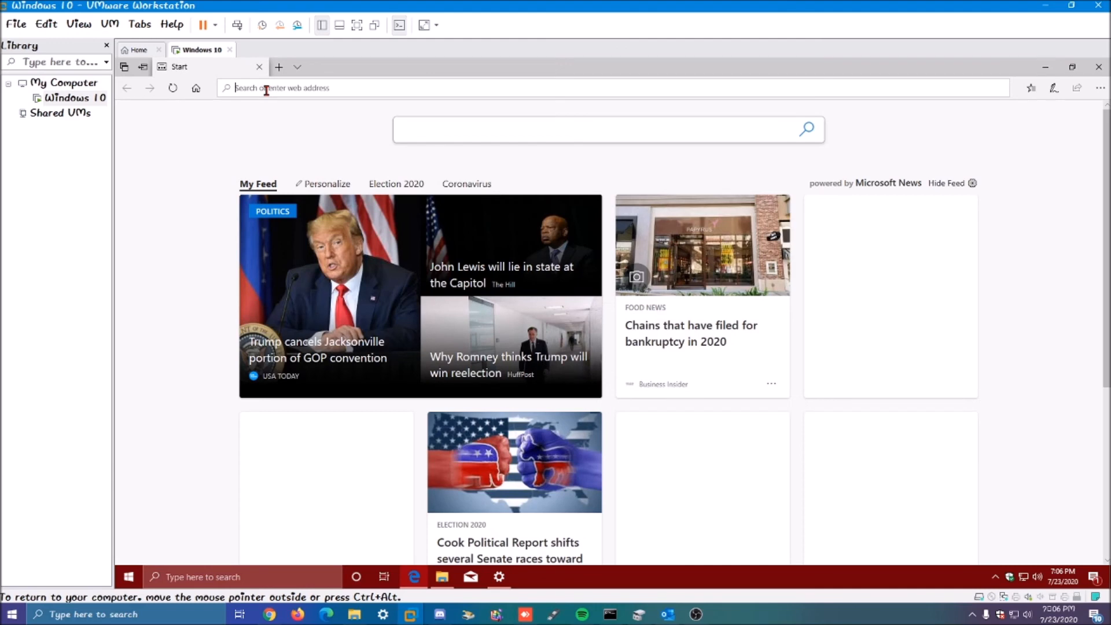
{"action": "type", "text": "google.com"}
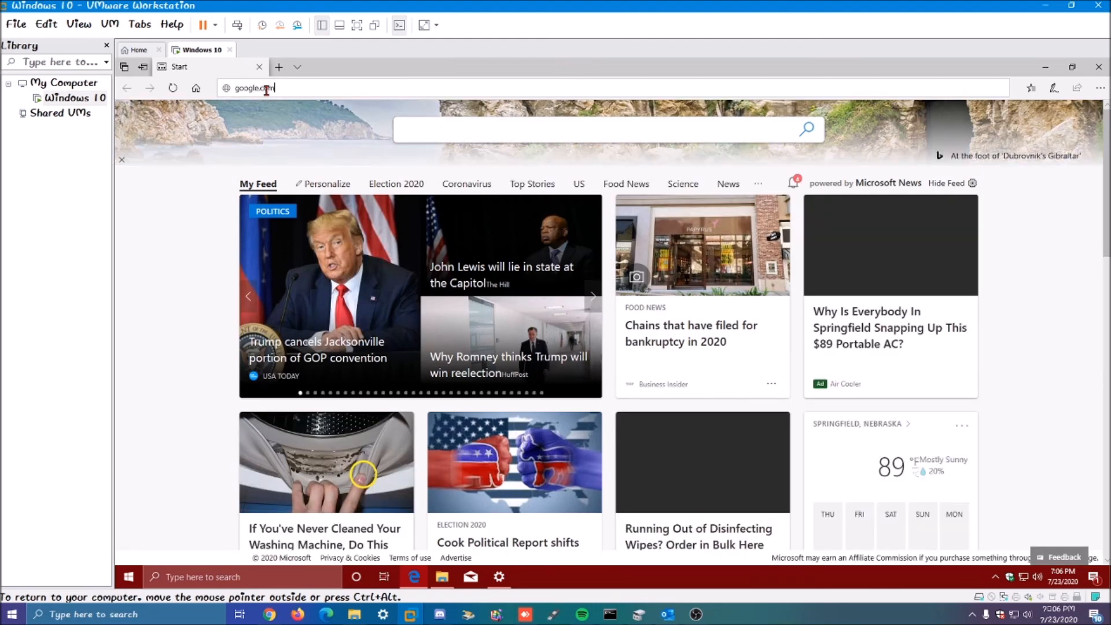
{"action": "key", "text": "Return"}
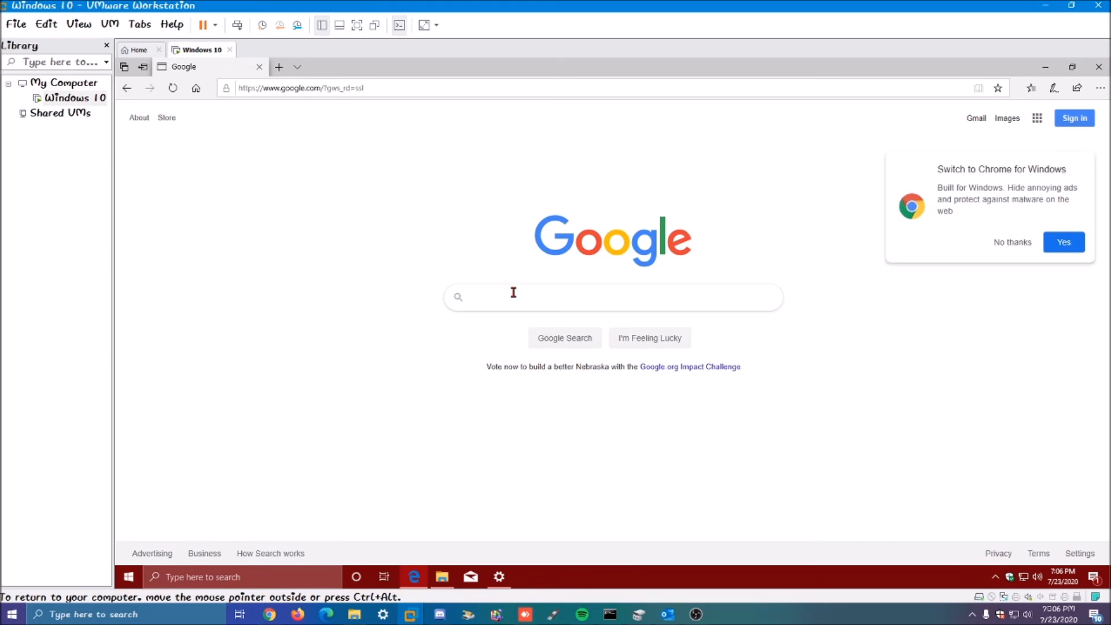
Step: Search Google for "ccleaner"
{"action": "left_click", "coordinate": [507, 293]}
{"action": "type", "text": "xx"}
{"action": "key", "text": "BackSpace"}
{"action": "key", "text": "BackSpace"}
{"action": "type", "text": "ccleaner"}
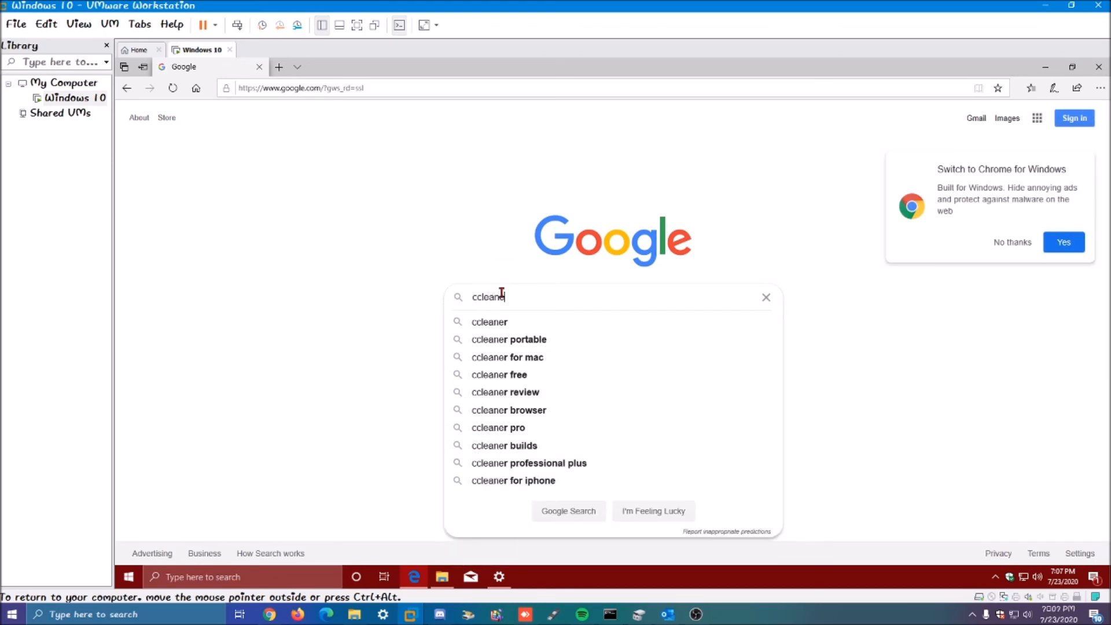
{"action": "key", "text": "Return"}
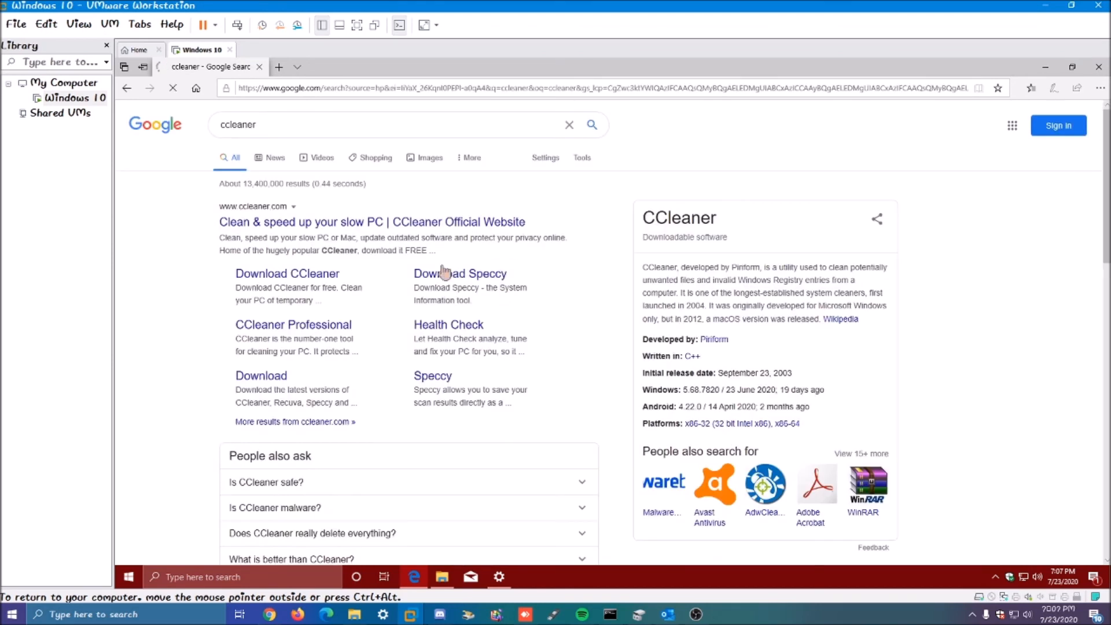
Step: Download the CCleaner Free installer from the official CCleaner website, save ccsetup569.exe, and close the browser
{"action": "left_click", "coordinate": [301, 223]}
{"action": "scroll", "coordinate": [476, 300], "scroll_direction": "down", "scroll_amount": 8}
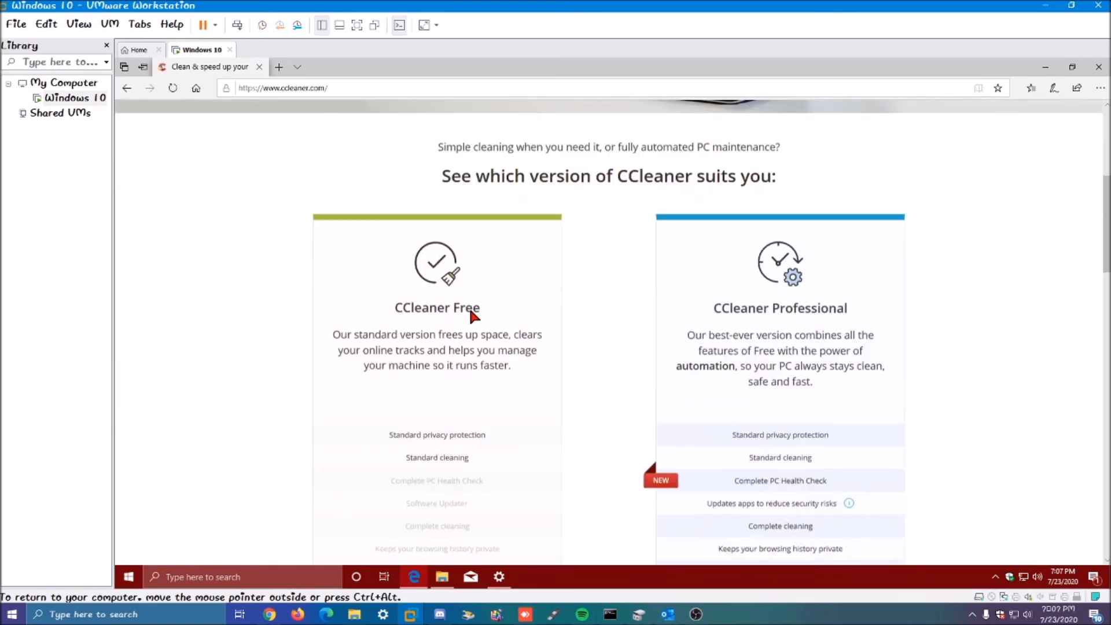
{"action": "left_click", "coordinate": [450, 517]}
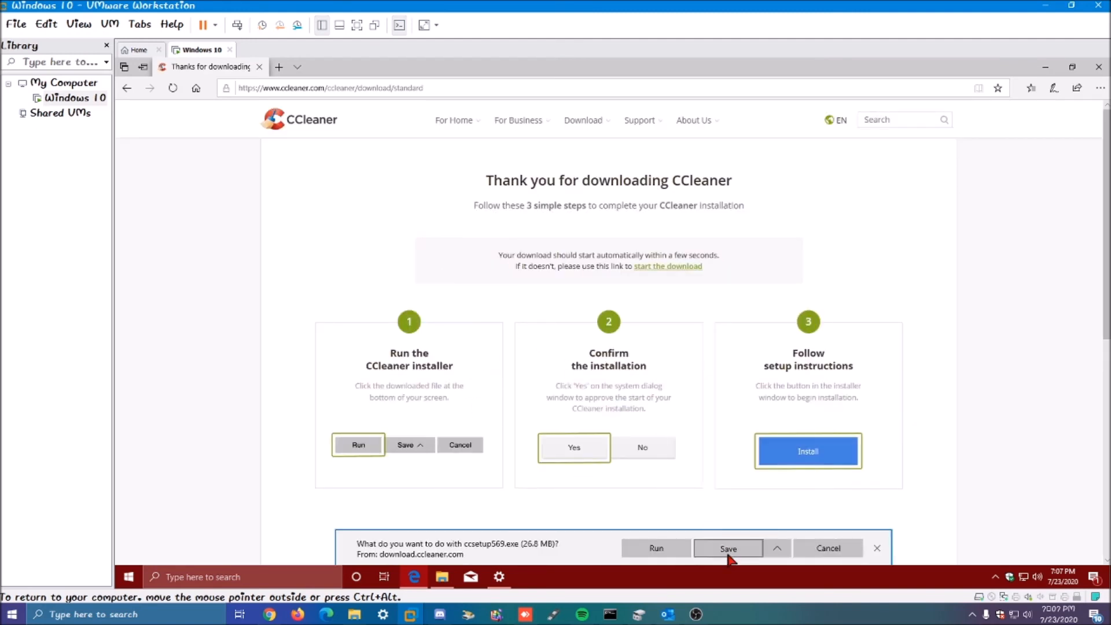
{"action": "left_click", "coordinate": [728, 547]}
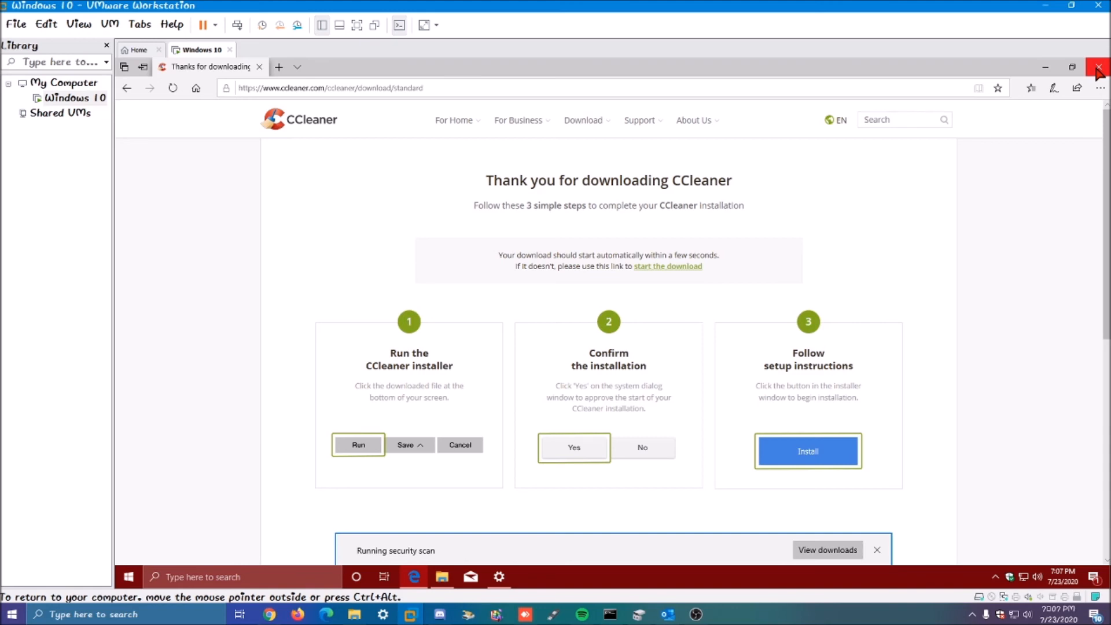
{"action": "left_click", "coordinate": [1097, 69]}
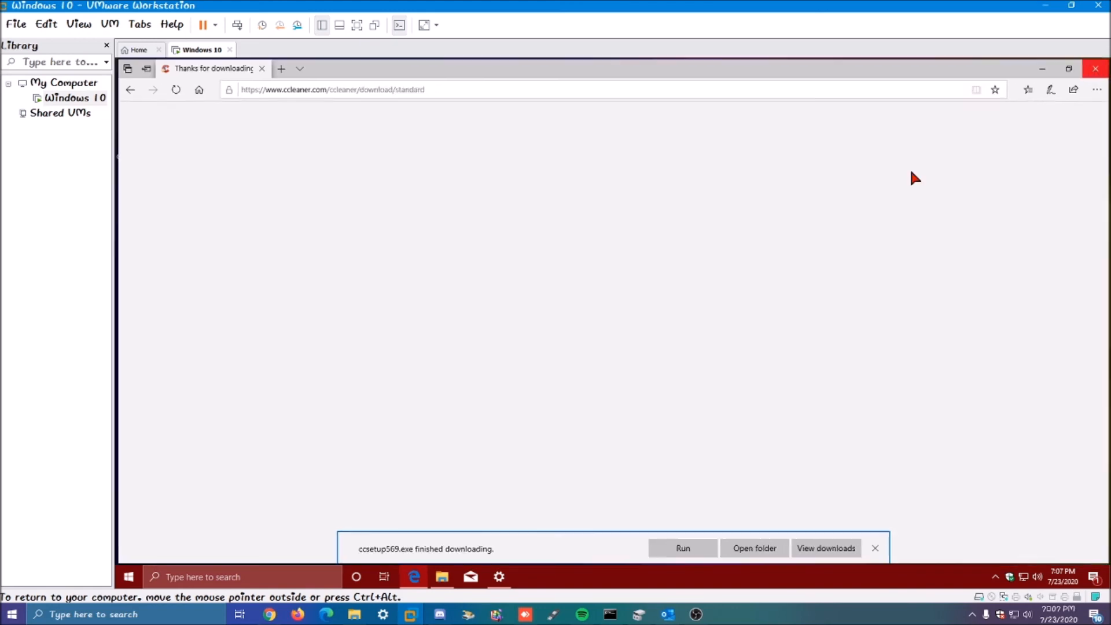
Step: Run the ccsetup569 installer from the virtual machine's Downloads folder
{"action": "left_click", "coordinate": [442, 577]}
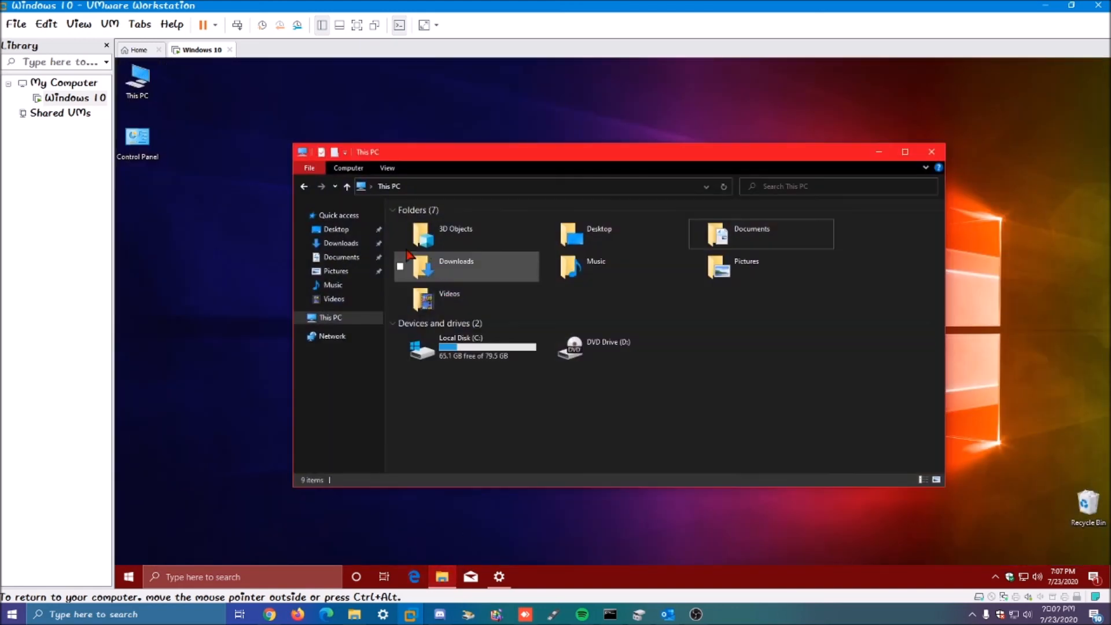
{"action": "left_click", "coordinate": [340, 243]}
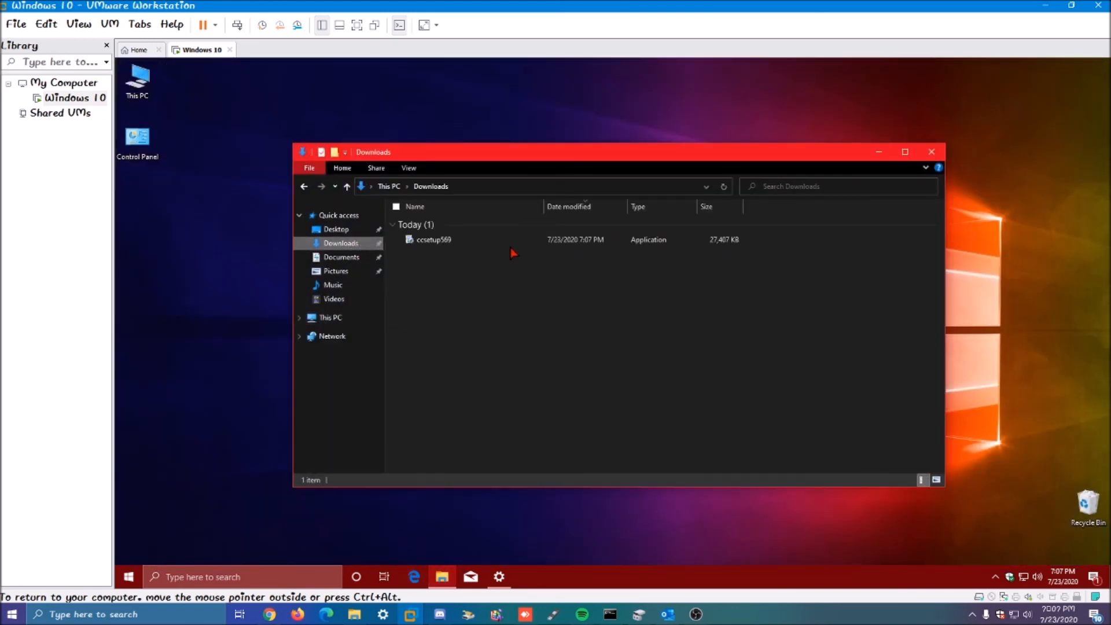
{"action": "left_click", "coordinate": [480, 241]}
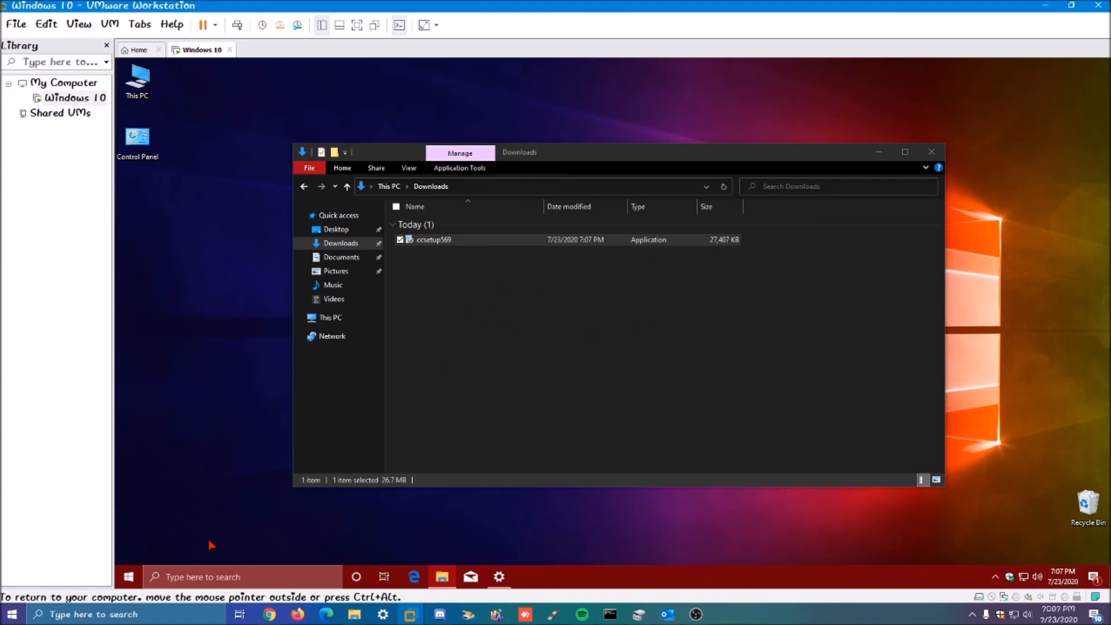
{"action": "left_click", "coordinate": [128, 577]}
{"action": "scroll", "coordinate": [232, 301], "scroll_direction": "down", "scroll_amount": 10}
{"action": "scroll", "coordinate": [276, 304], "scroll_direction": "up", "scroll_amount": 10}
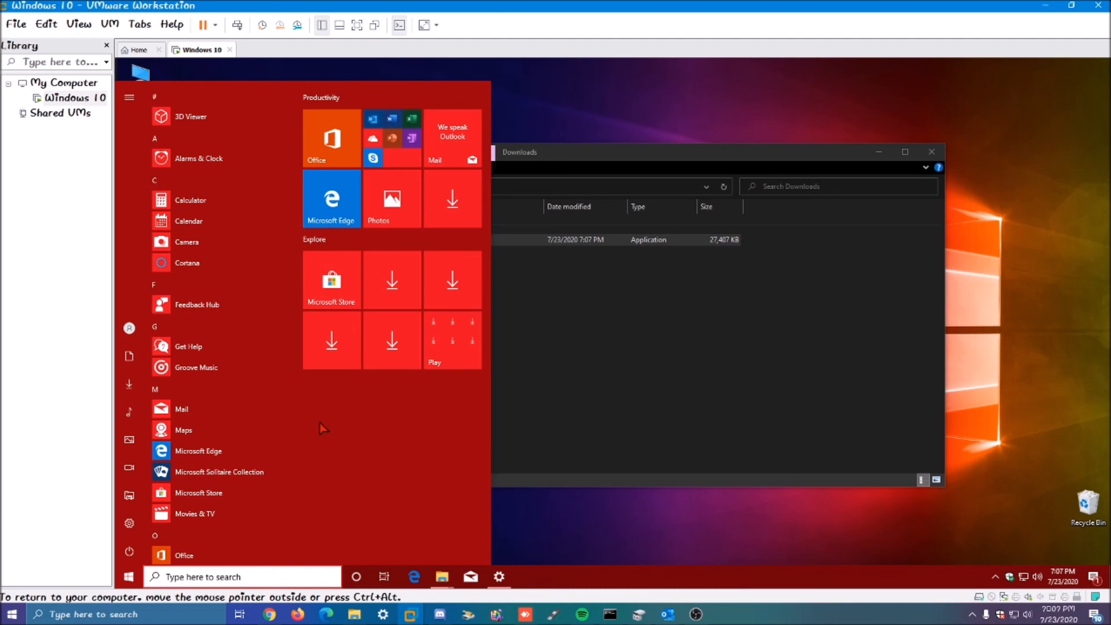
{"action": "left_click", "coordinate": [501, 391]}
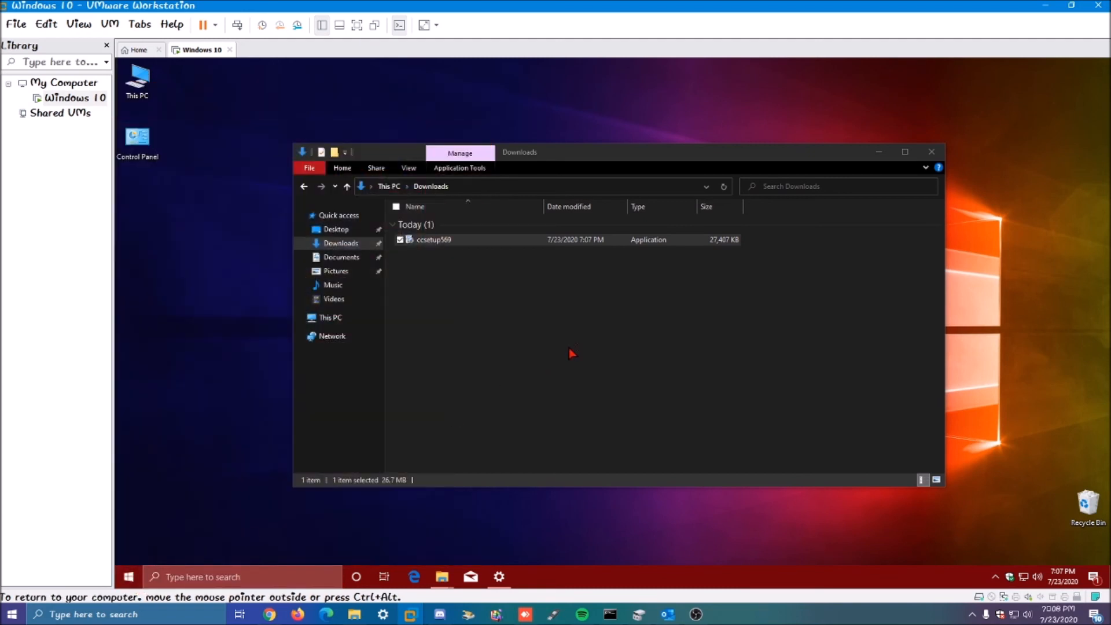
{"action": "right_click", "coordinate": [759, 576]}
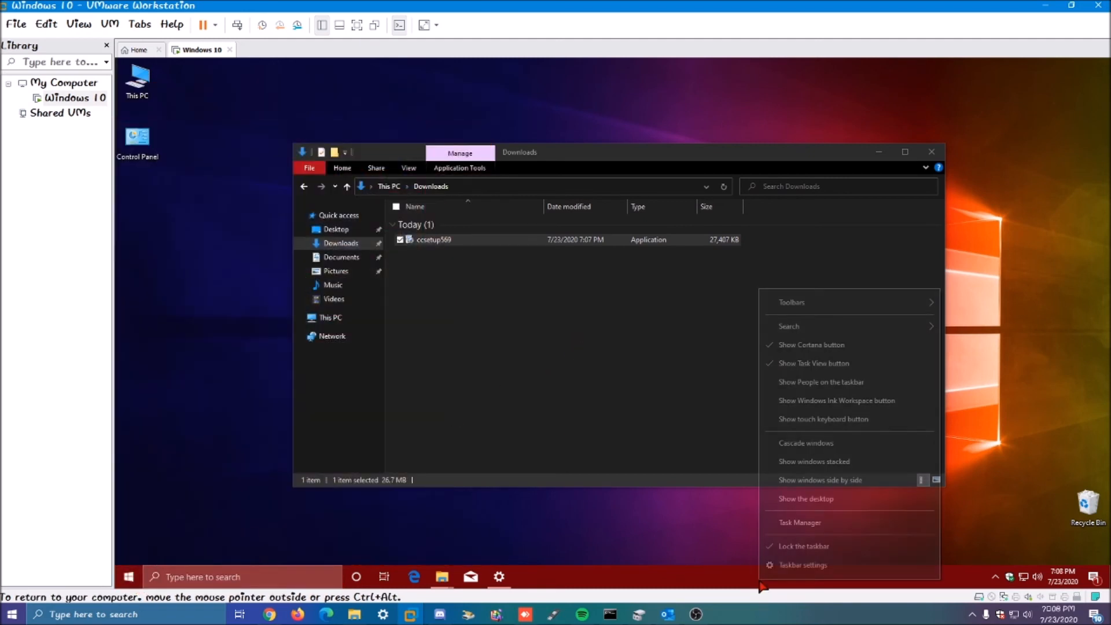
{"action": "left_click", "coordinate": [485, 319]}
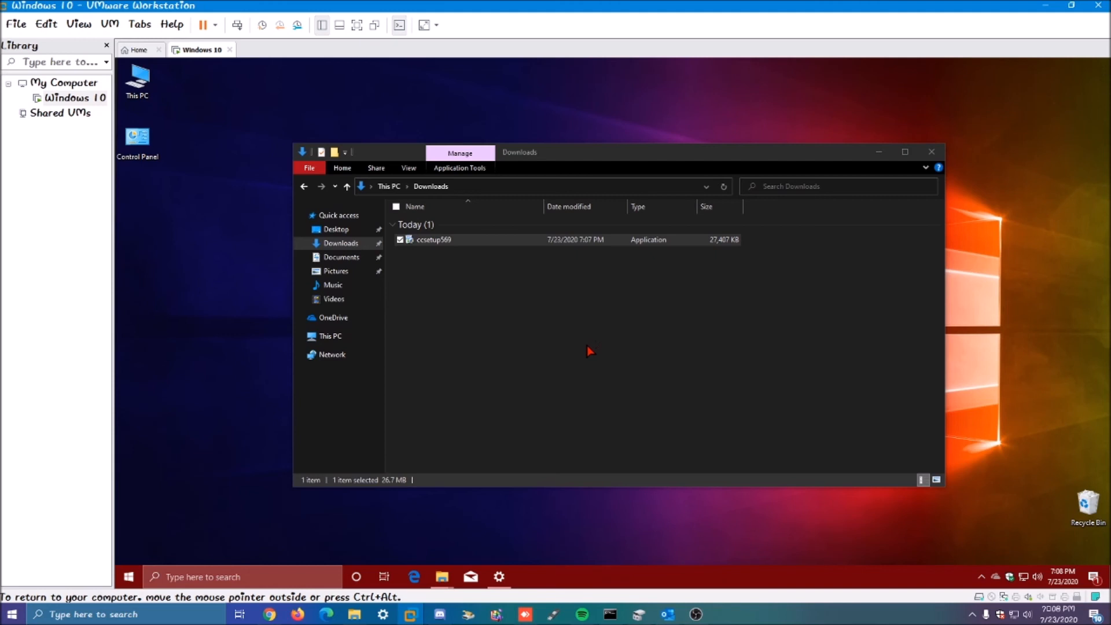
{"action": "left_click", "coordinate": [648, 323]}
{"action": "left_click", "coordinate": [995, 577]}
{"action": "left_click", "coordinate": [998, 576]}
{"action": "left_click", "coordinate": [997, 577]}
{"action": "left_click", "coordinate": [997, 577]}
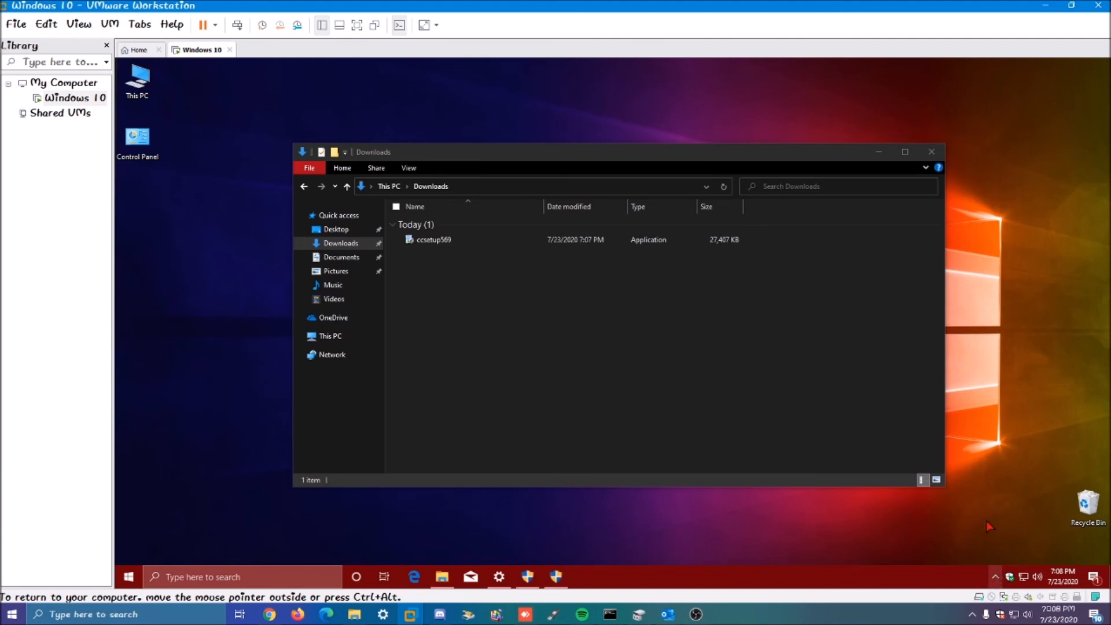
Step: Answer the pending administrator permission prompts and allow the CCleaner setup to run
{"action": "left_click", "coordinate": [556, 577]}
{"action": "left_click", "coordinate": [623, 398]}
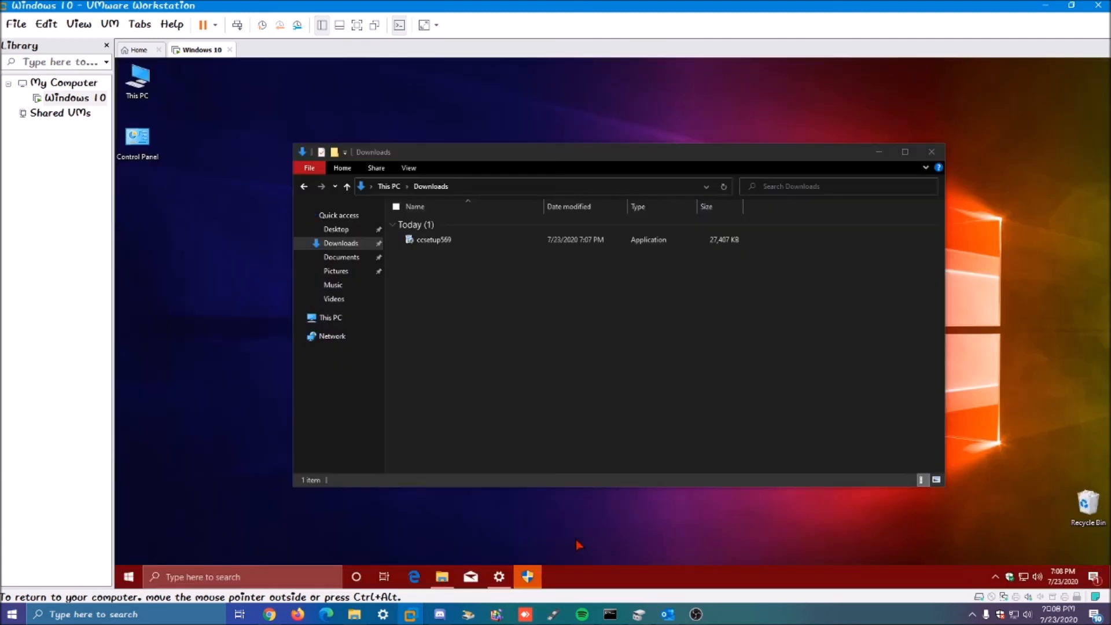
{"action": "left_click", "coordinate": [528, 577]}
{"action": "left_click", "coordinate": [540, 400]}
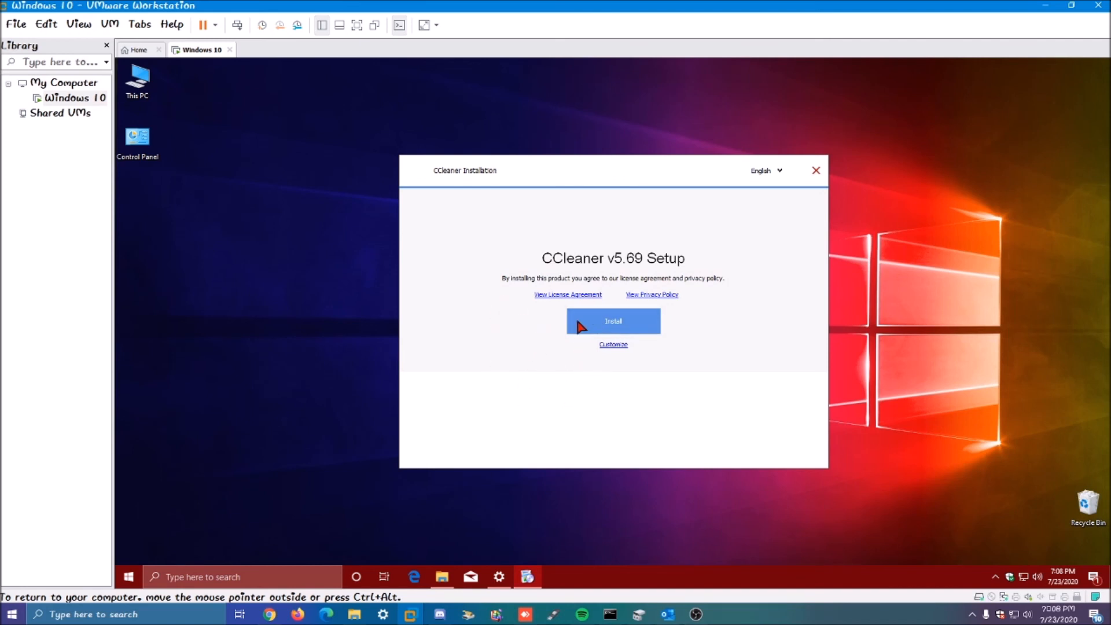
Step: Install CCleaner v5.69 with the default options and dismiss the Health Check announcement
{"action": "left_click", "coordinate": [501, 577]}
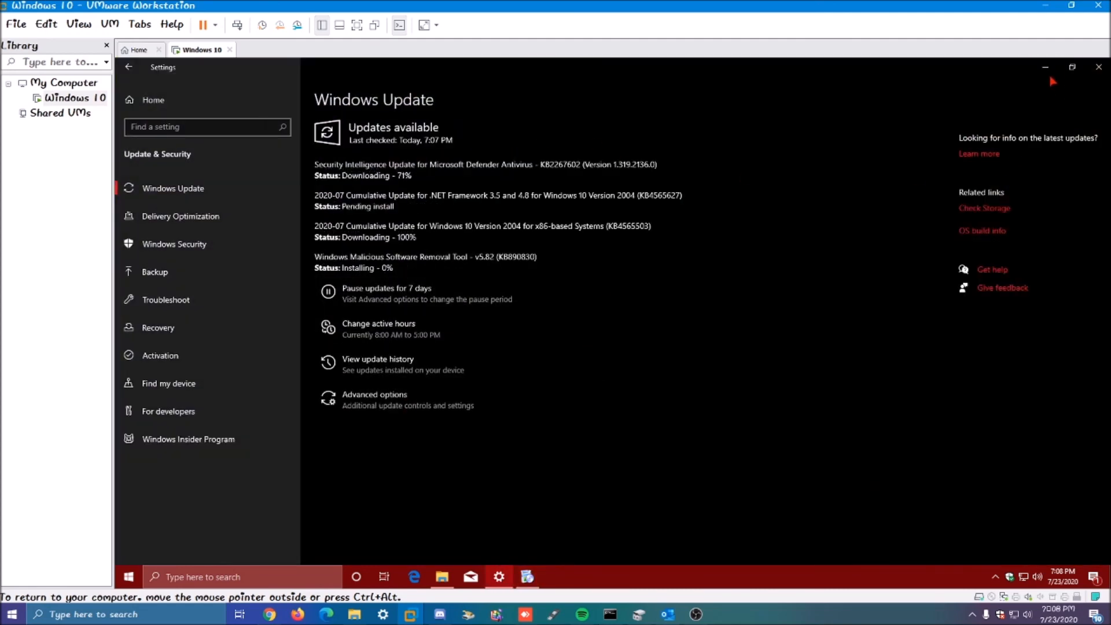
{"action": "left_click", "coordinate": [1045, 67]}
{"action": "left_click", "coordinate": [619, 313]}
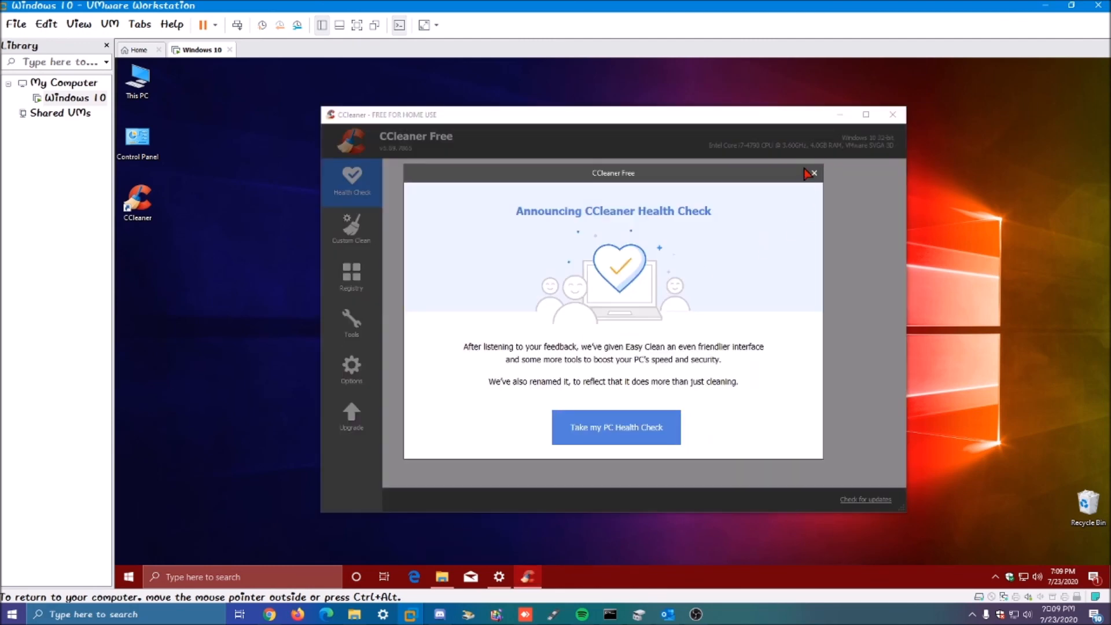
{"action": "left_click", "coordinate": [811, 172]}
Step: Open Microsoft Edge in the virtual machine, go to Google, and search for "chrome"
{"action": "left_click", "coordinate": [415, 576]}
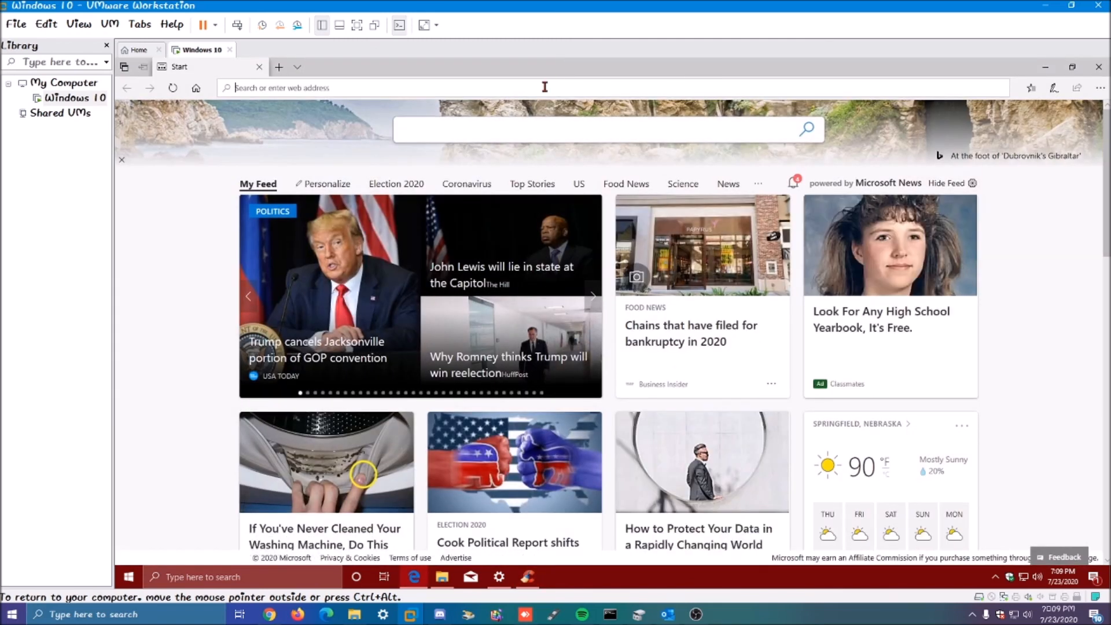
{"action": "type", "text": "go"}
{"action": "key", "text": "Return"}
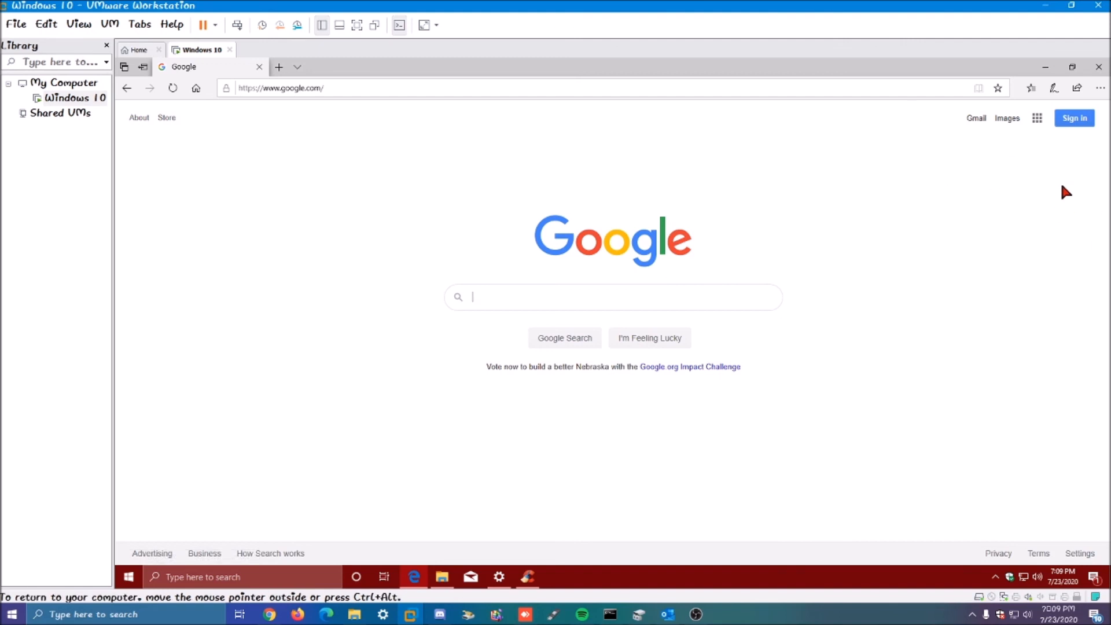
{"action": "left_click", "coordinate": [591, 296]}
{"action": "type", "text": "v"}
{"action": "key", "text": "BackSpace"}
{"action": "type", "text": "chrpo"}
{"action": "key", "text": "BackSpace"}
{"action": "key", "text": "BackSpace"}
{"action": "type", "text": "ome"}
{"action": "key", "text": "Return"}
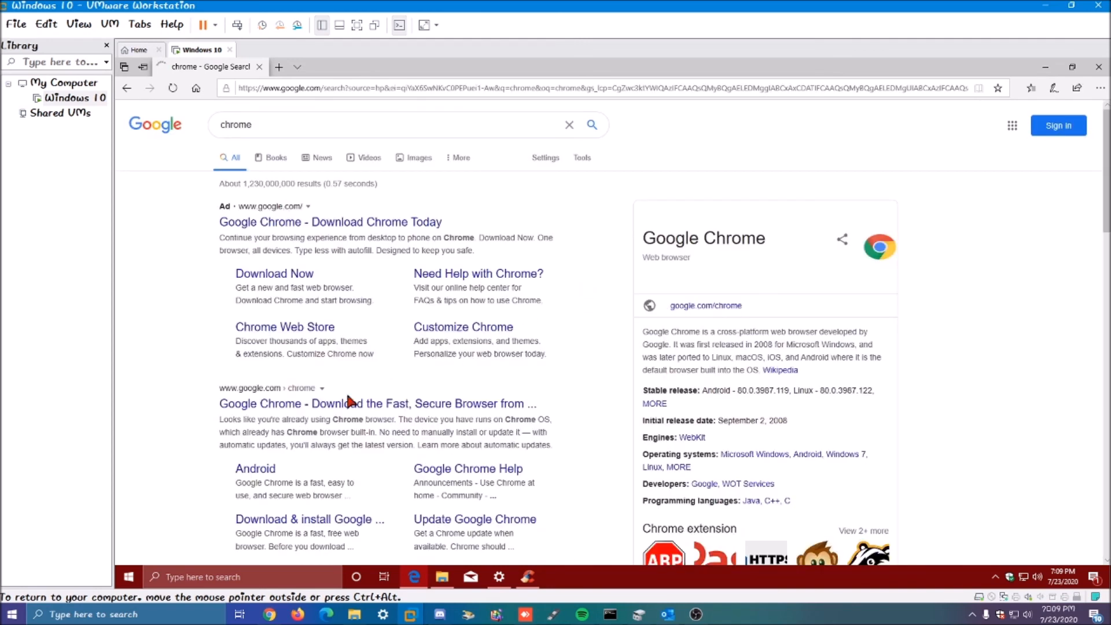
Step: Download Google Chrome from its official download page and save ChromeSetup.exe
{"action": "left_click", "coordinate": [346, 404]}
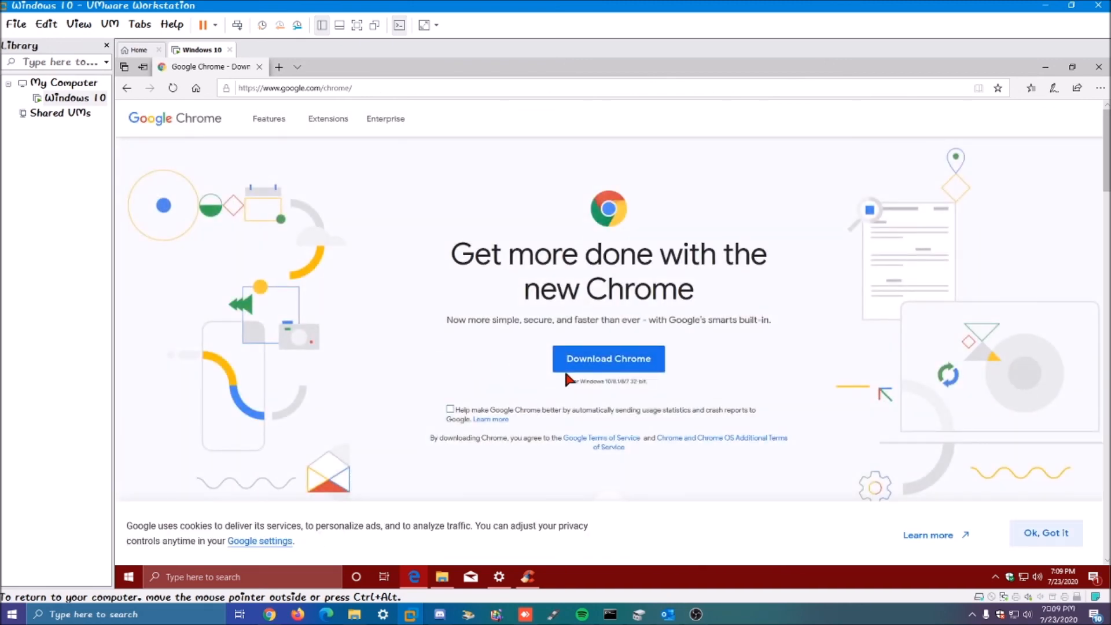
{"action": "left_click", "coordinate": [585, 358]}
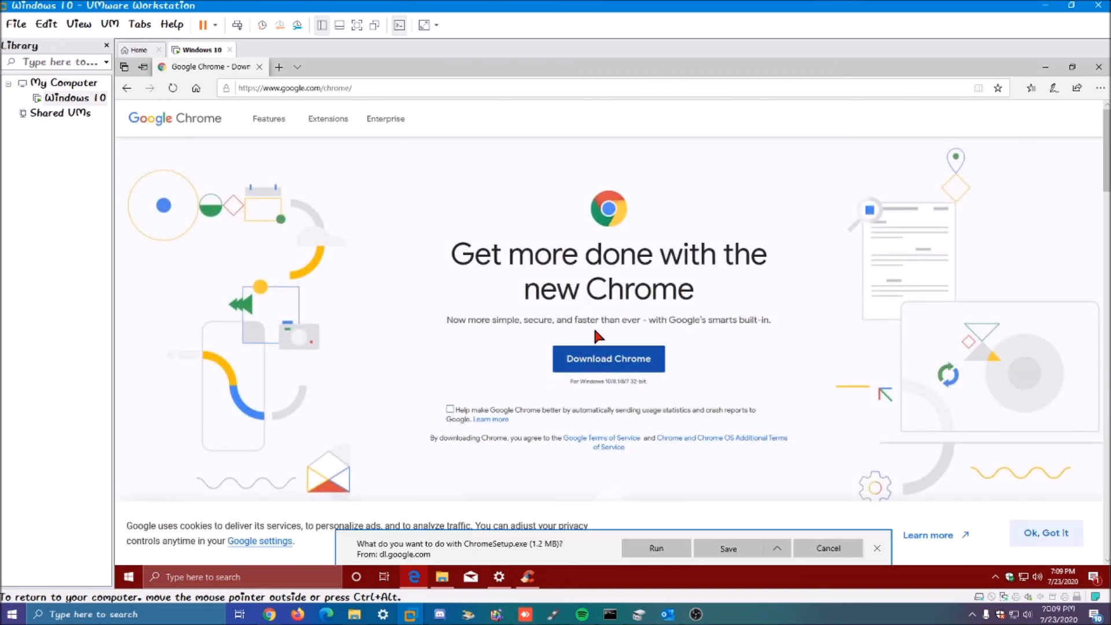
{"action": "left_click", "coordinate": [727, 548]}
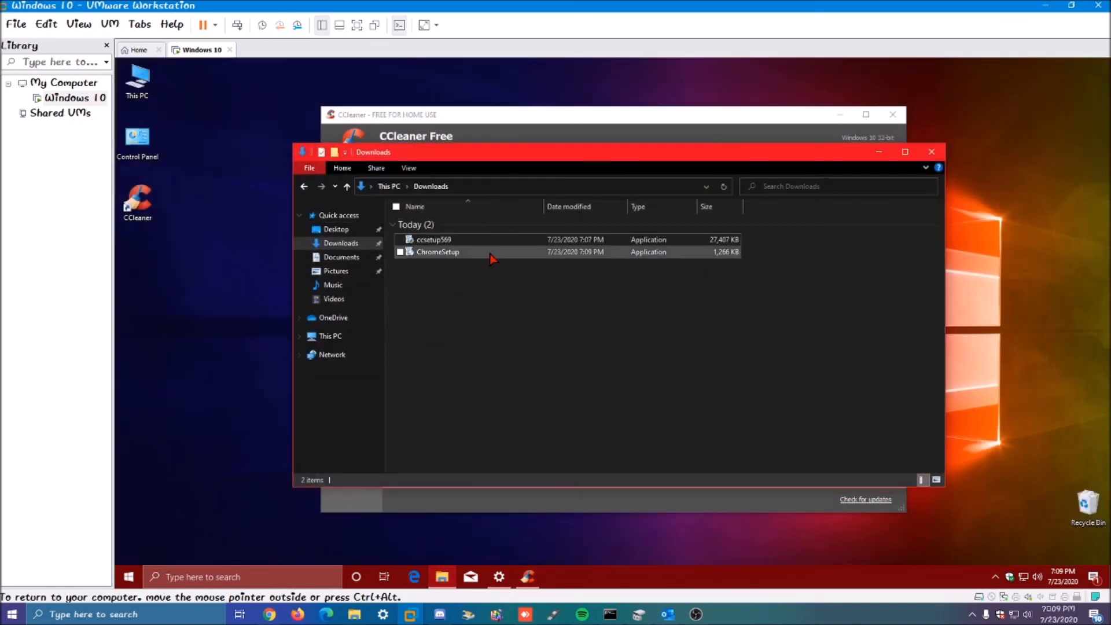
Step: Run ChromeSetup from the Downloads folder, minimize the open windows, and grant the installer administrator permission
{"action": "double_click", "coordinate": [490, 255]}
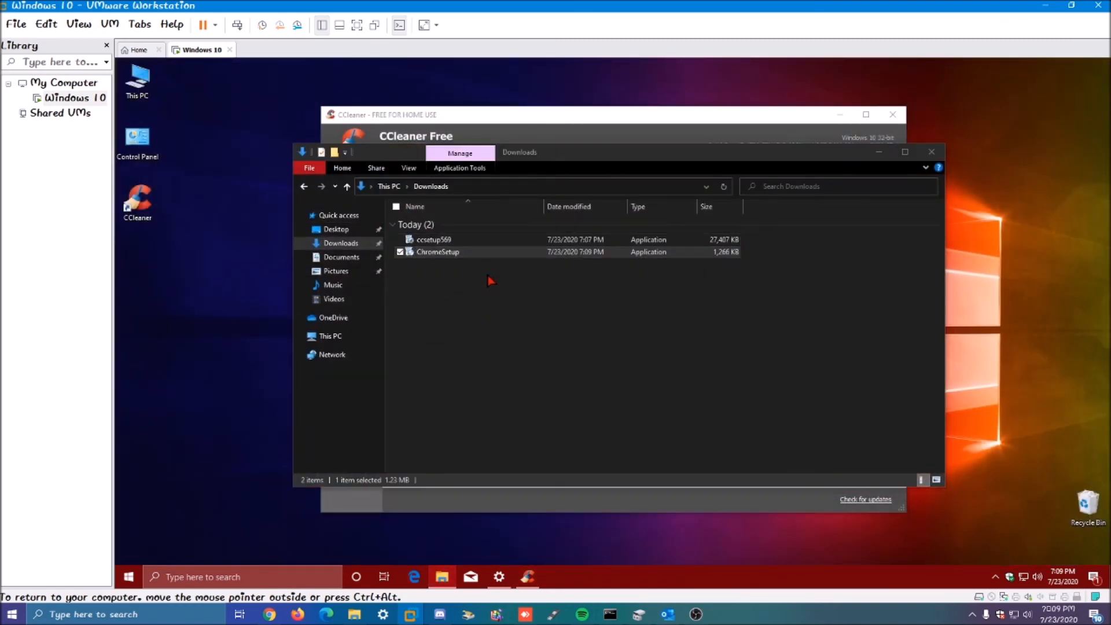
{"action": "left_click", "coordinate": [495, 299]}
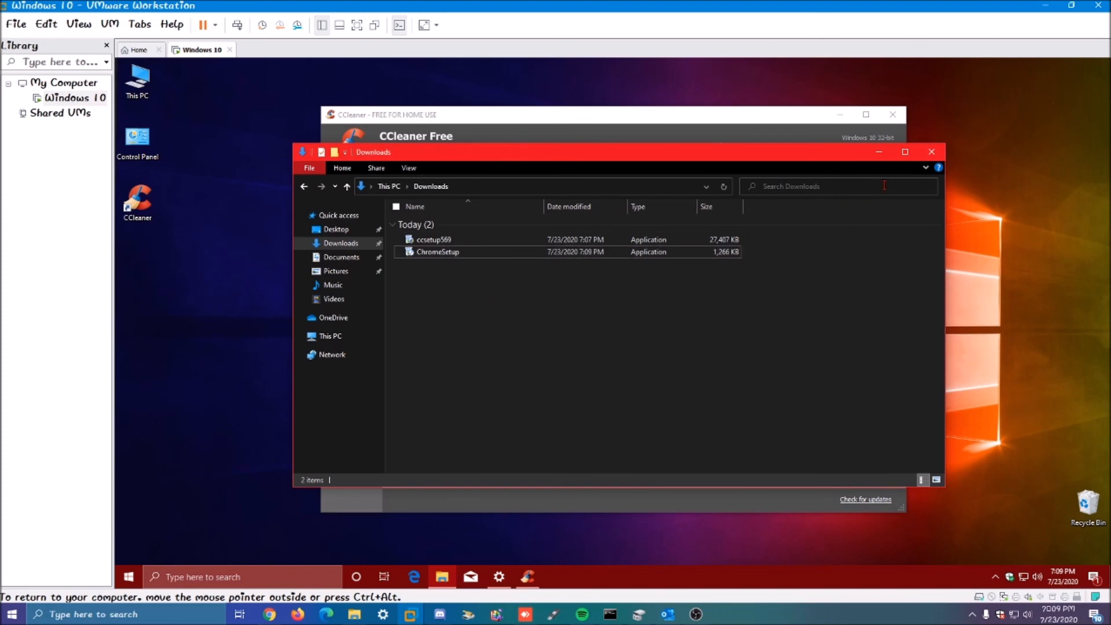
{"action": "left_click", "coordinate": [878, 151]}
{"action": "left_click", "coordinate": [840, 114]}
{"action": "left_click_drag", "start_coordinate": [788, 167], "coordinate": [719, 270]}
{"action": "left_click", "coordinate": [500, 577]}
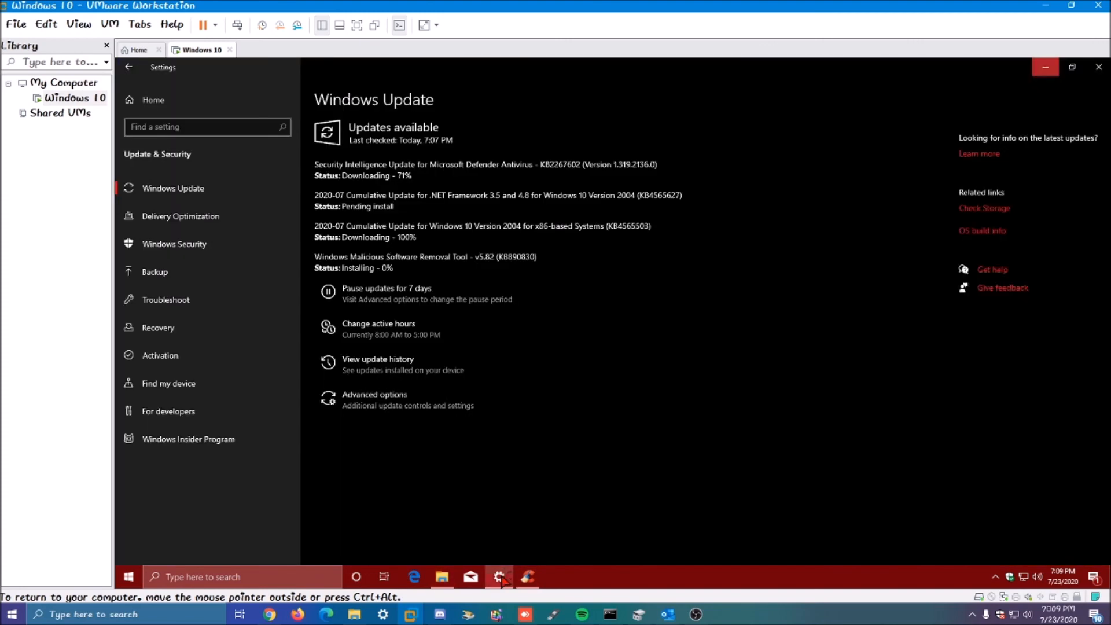
{"action": "left_click", "coordinate": [500, 577]}
{"action": "left_click", "coordinate": [561, 578]}
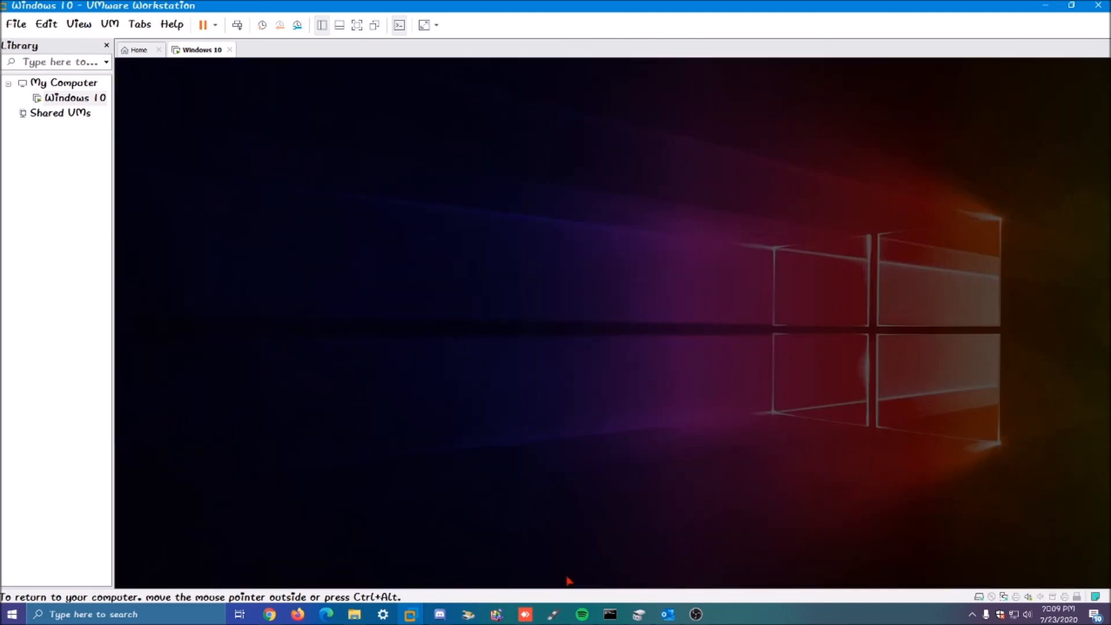
{"action": "left_click", "coordinate": [582, 397]}
Step: Close the CCleaner window and reopen CCleaner from its desktop shortcut
{"action": "left_click", "coordinate": [528, 577]}
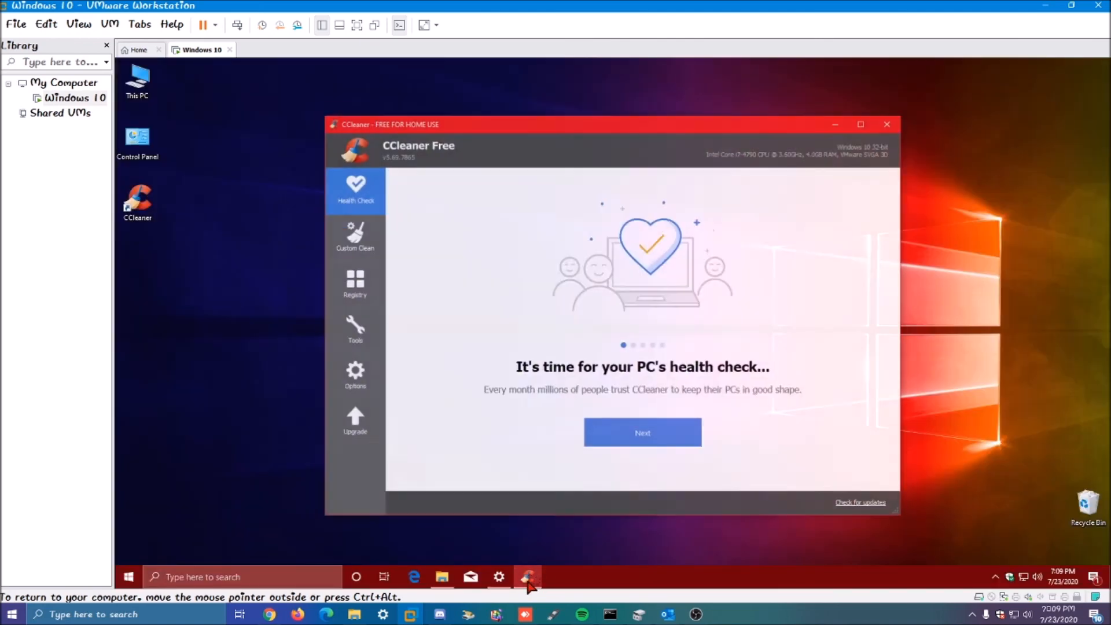
{"action": "left_click", "coordinate": [893, 115]}
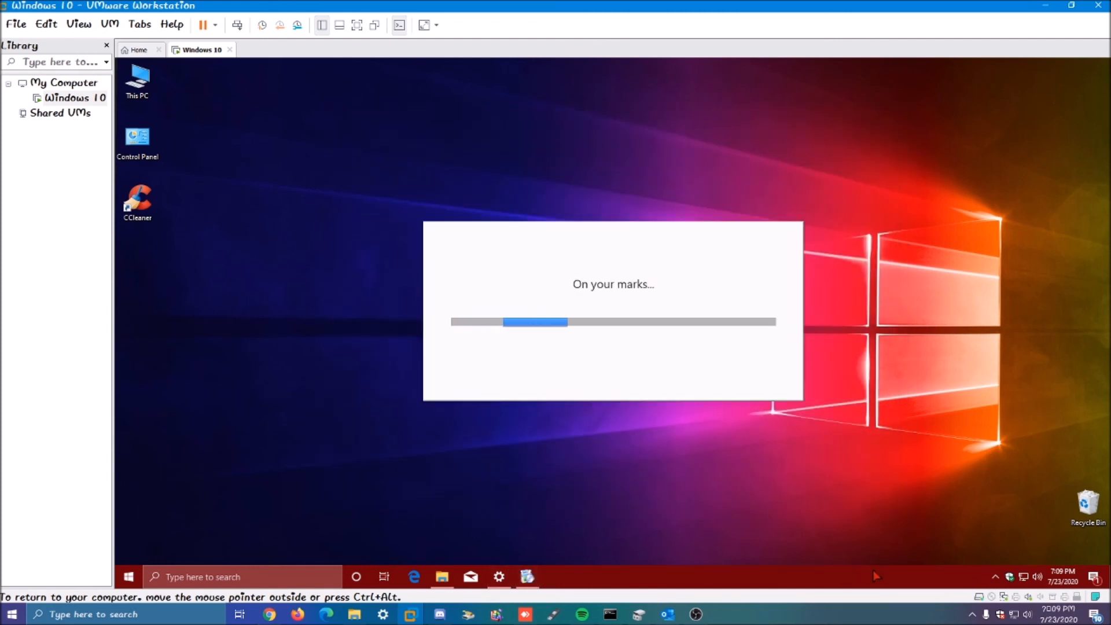
{"action": "left_click", "coordinate": [137, 202]}
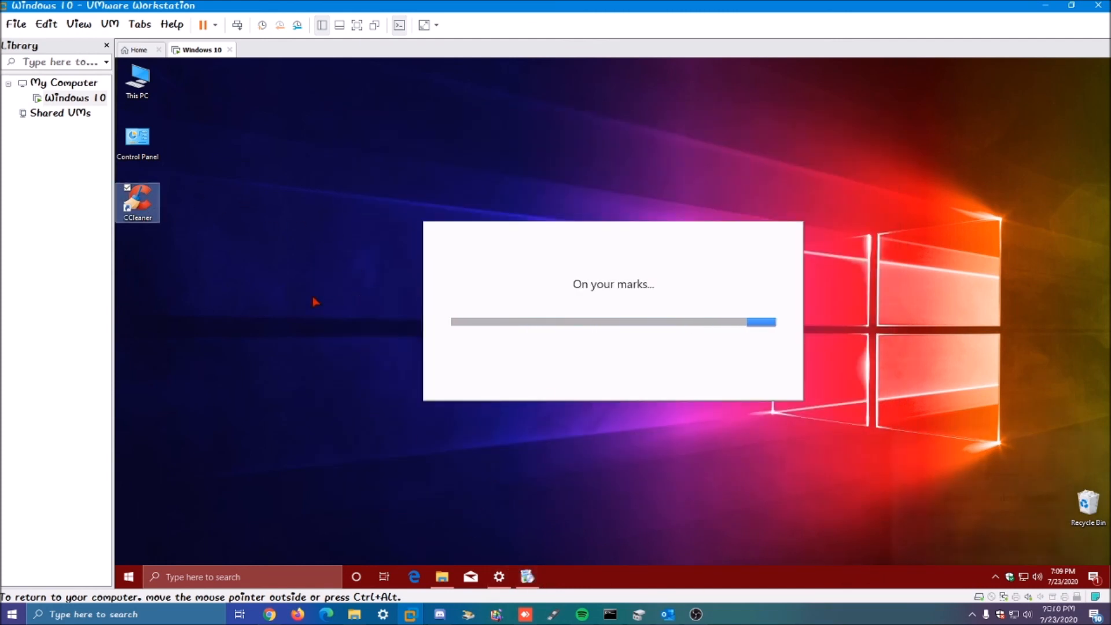
{"action": "left_click", "coordinate": [274, 292]}
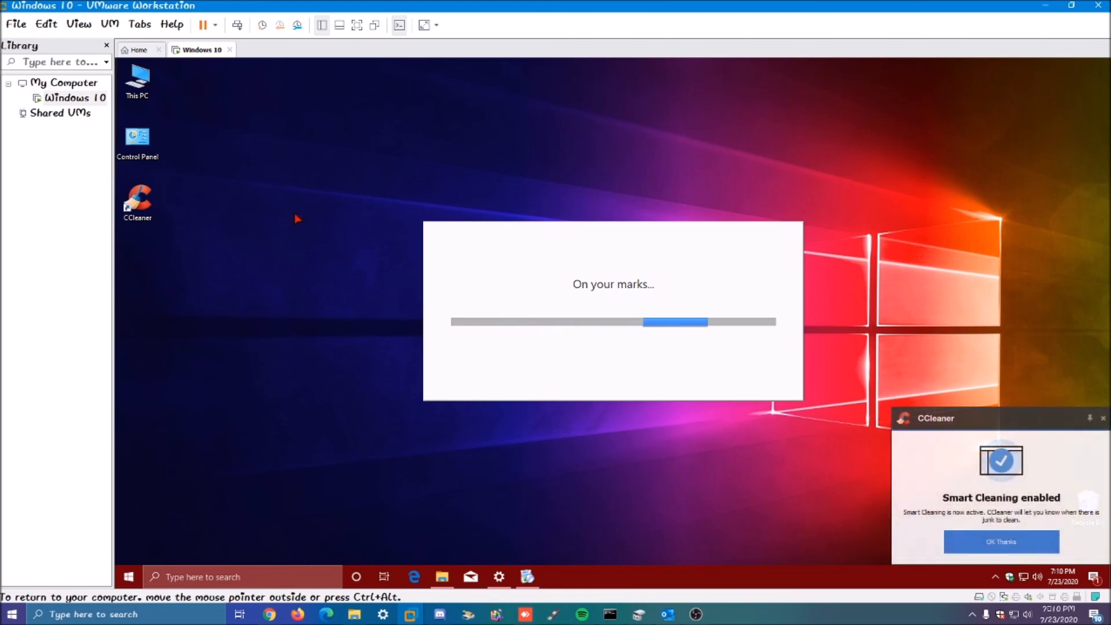
Step: Disable Smart Cleaning in the CCleaner options, confirm the change, and close CCleaner
{"action": "left_click", "coordinate": [352, 368]}
{"action": "left_click", "coordinate": [422, 270]}
{"action": "left_click", "coordinate": [431, 169]}
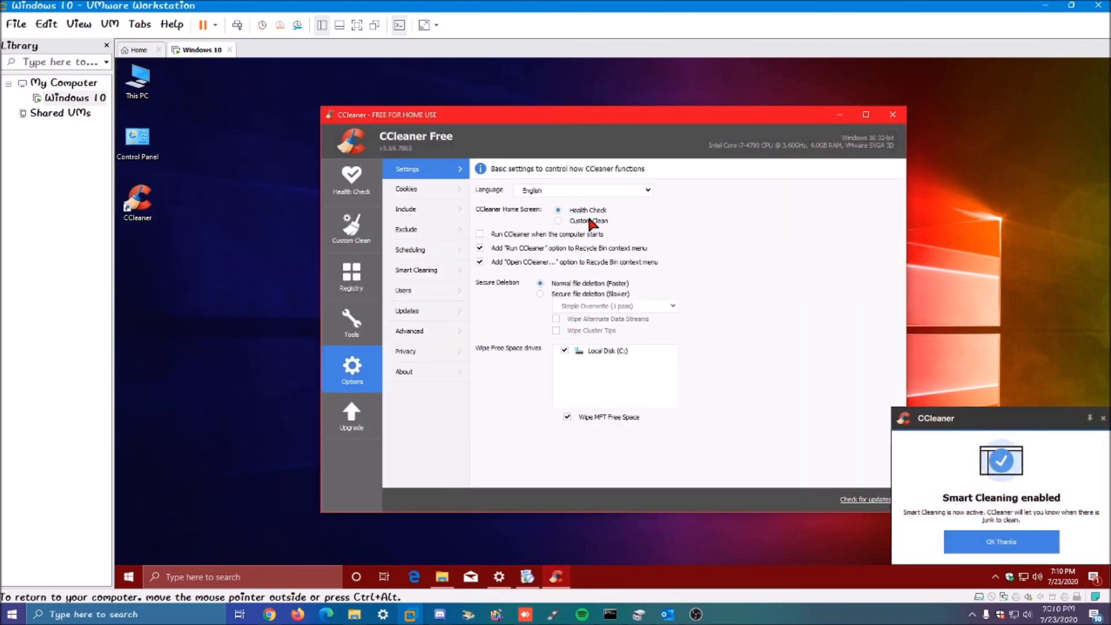
{"action": "left_click", "coordinate": [413, 271]}
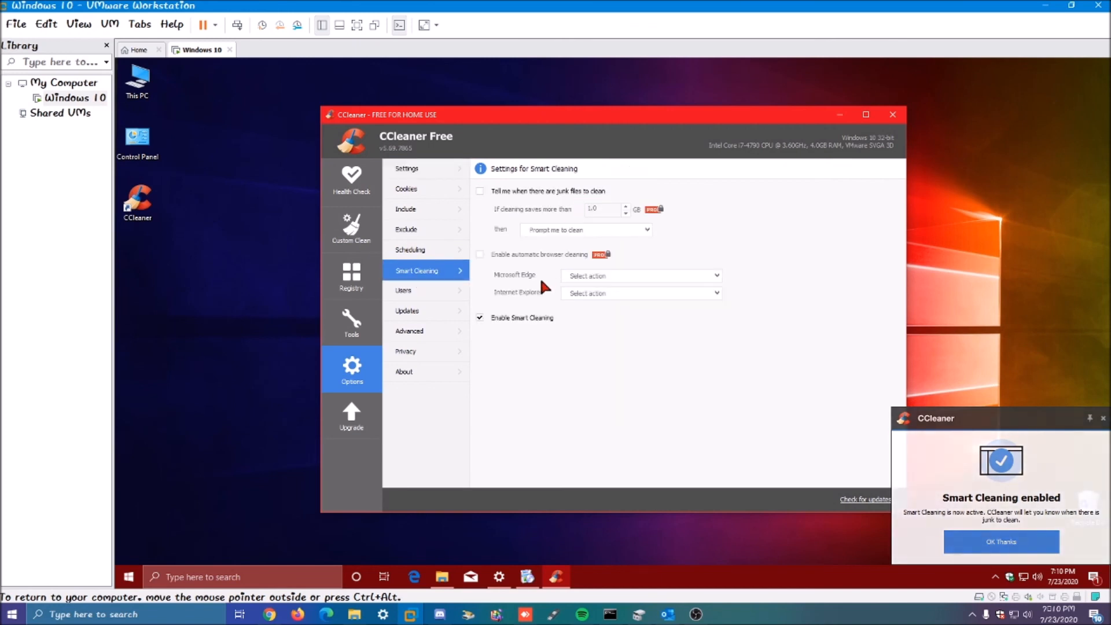
{"action": "left_click", "coordinate": [528, 318]}
{"action": "left_click", "coordinate": [640, 354]}
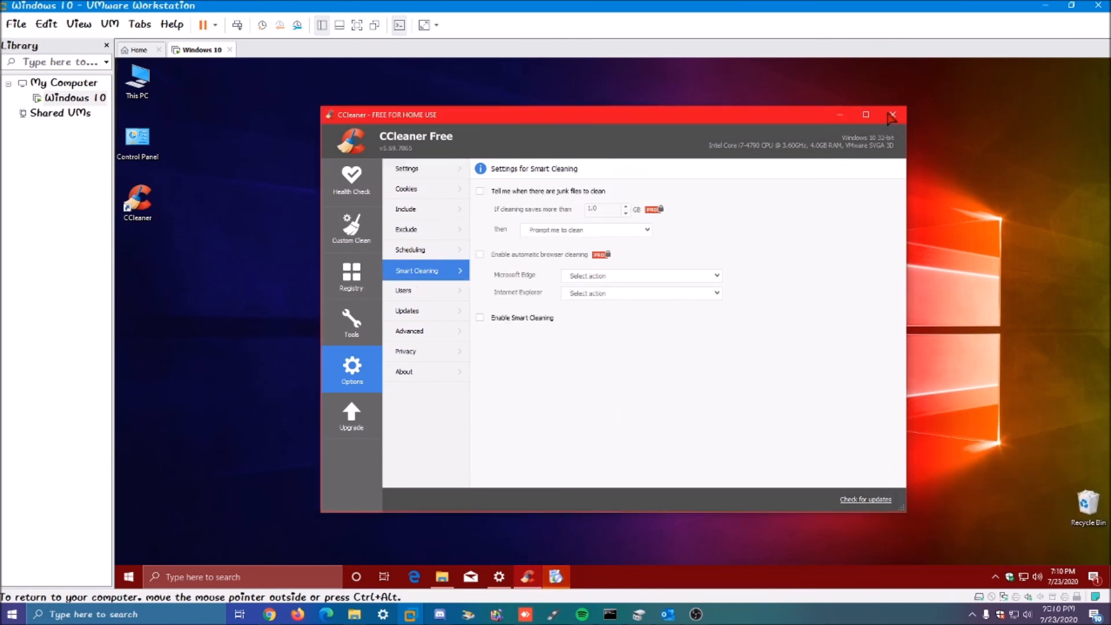
{"action": "left_click", "coordinate": [886, 116]}
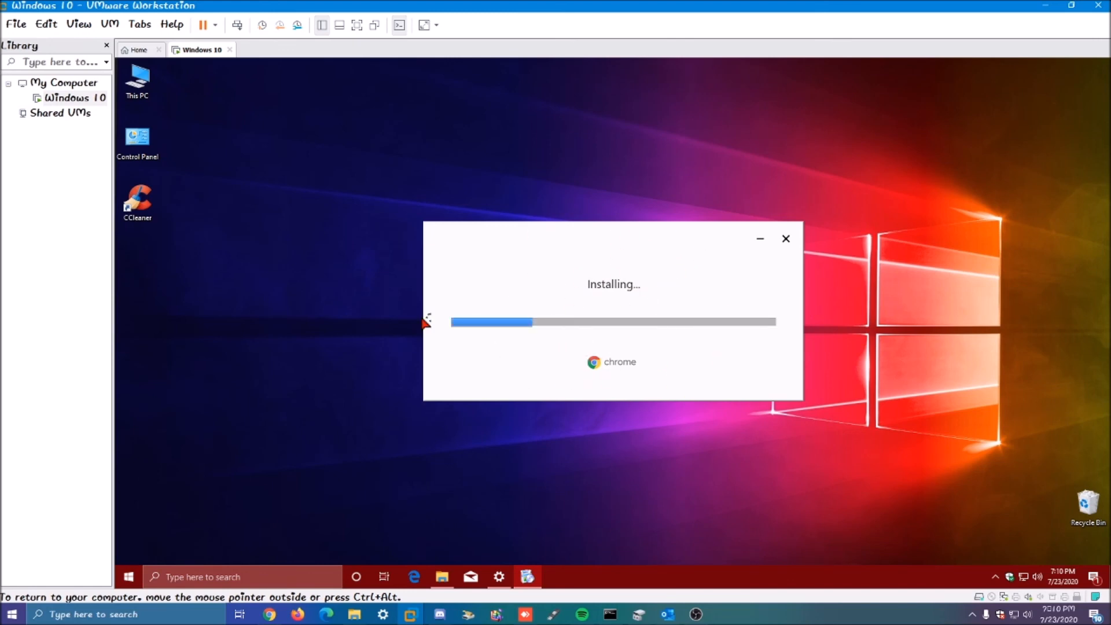
Step: Bring back the Windows Update settings and check the progress of the updates
{"action": "left_click", "coordinate": [499, 576]}
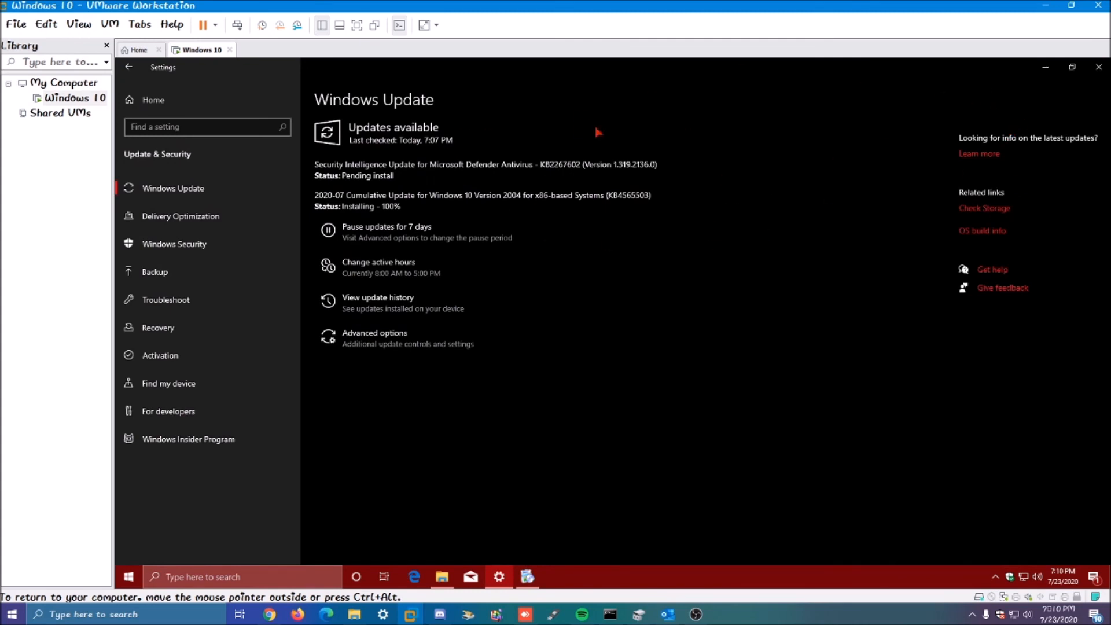
Step: Minimize the Windows Update settings, maximize the new Chrome welcome window, and close Chrome
{"action": "left_click", "coordinate": [1045, 66]}
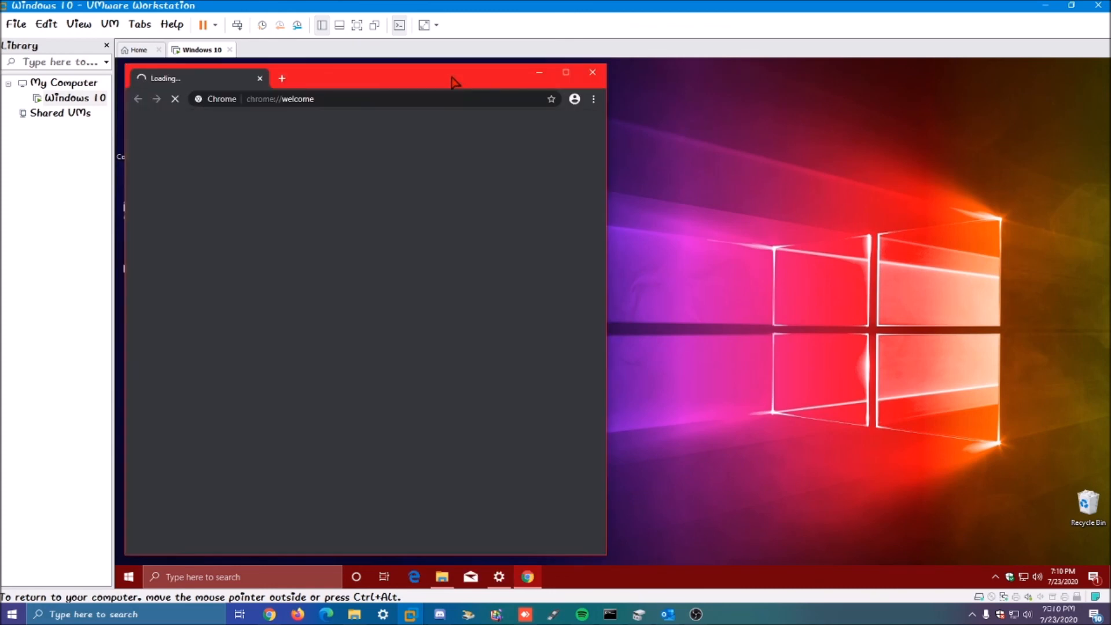
{"action": "double_click", "coordinate": [454, 82]}
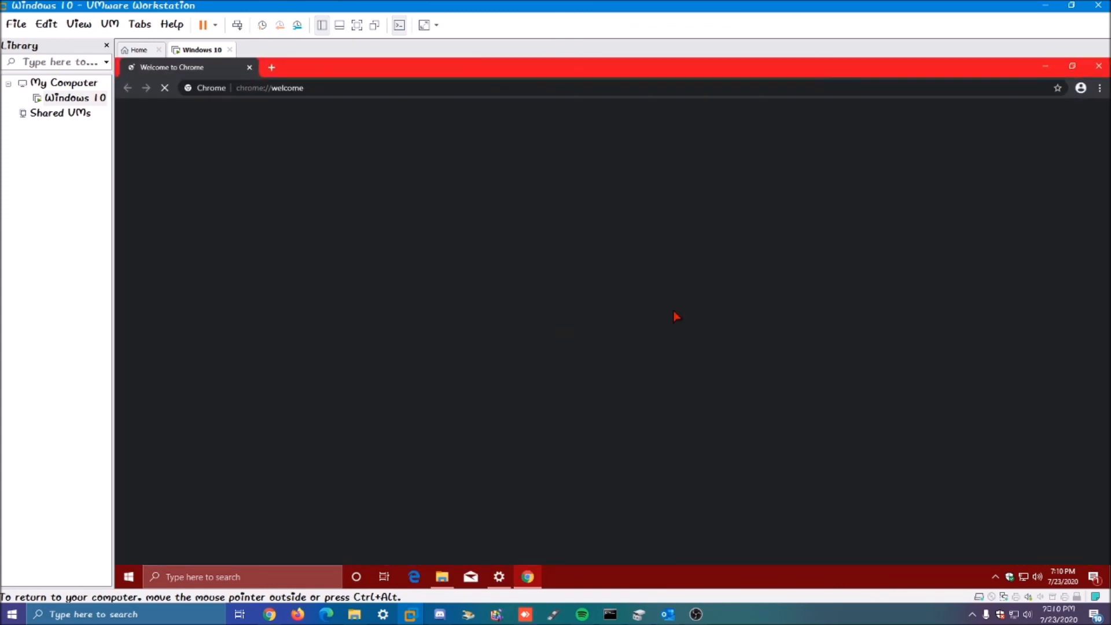
{"action": "key", "text": "alt+F4"}
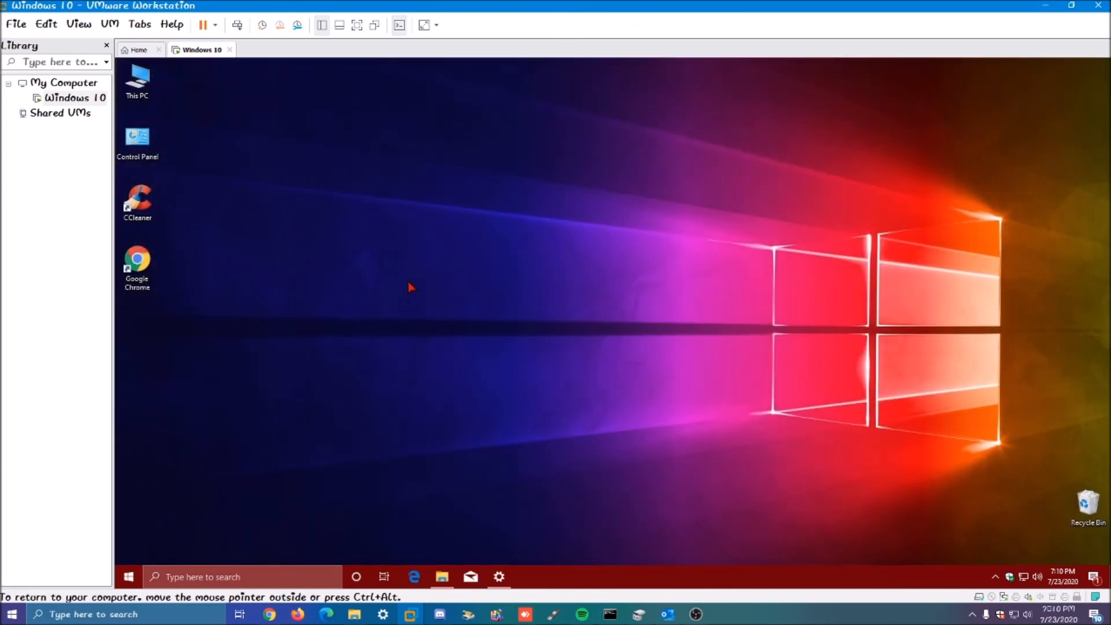
Step: Look through the list of installed apps in the Start menu and close it
{"action": "left_click", "coordinate": [130, 576]}
{"action": "scroll", "coordinate": [207, 398], "scroll_direction": "down", "scroll_amount": 15}
{"action": "scroll", "coordinate": [207, 399], "scroll_direction": "up", "scroll_amount": 15}
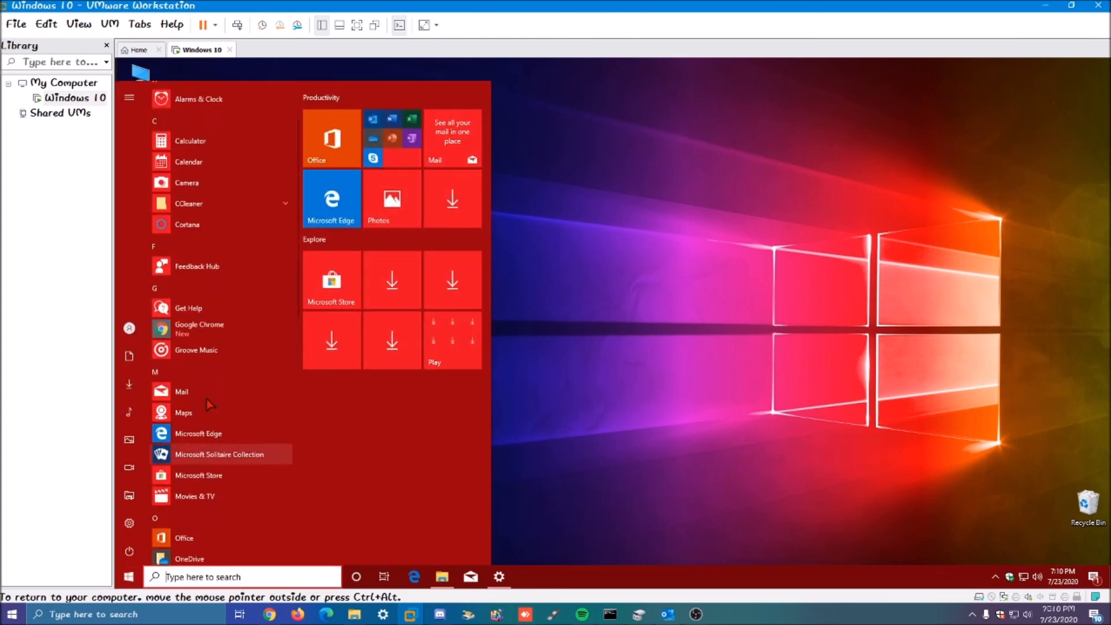
{"action": "left_click", "coordinate": [564, 360]}
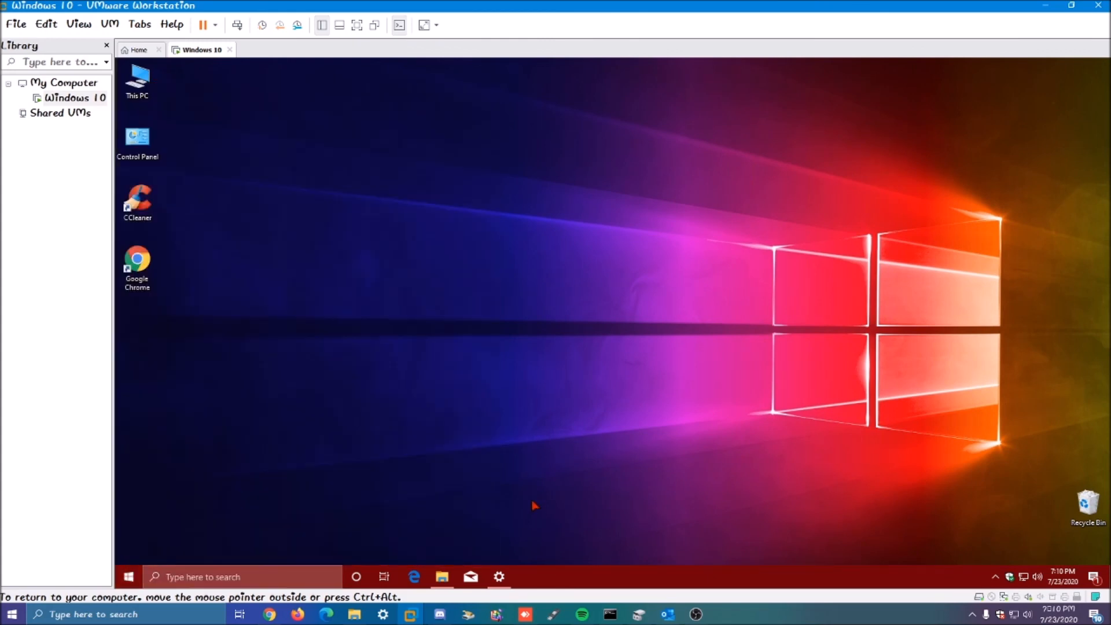
Step: Browse This PC in File Explorer, view the user's profile folder on Local Disk (C:), return to This PC, and close the window
{"action": "left_click", "coordinate": [501, 576]}
{"action": "left_click", "coordinate": [499, 575]}
{"action": "left_click", "coordinate": [442, 577]}
{"action": "left_click", "coordinate": [331, 336]}
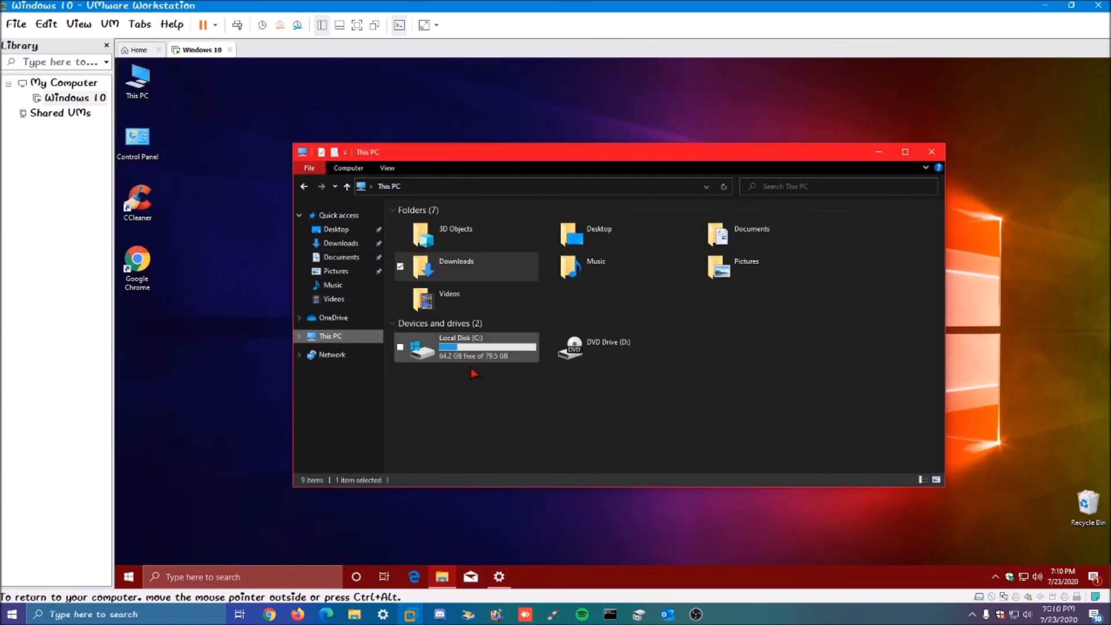
{"action": "left_click", "coordinate": [472, 360]}
{"action": "double_click", "coordinate": [472, 363]}
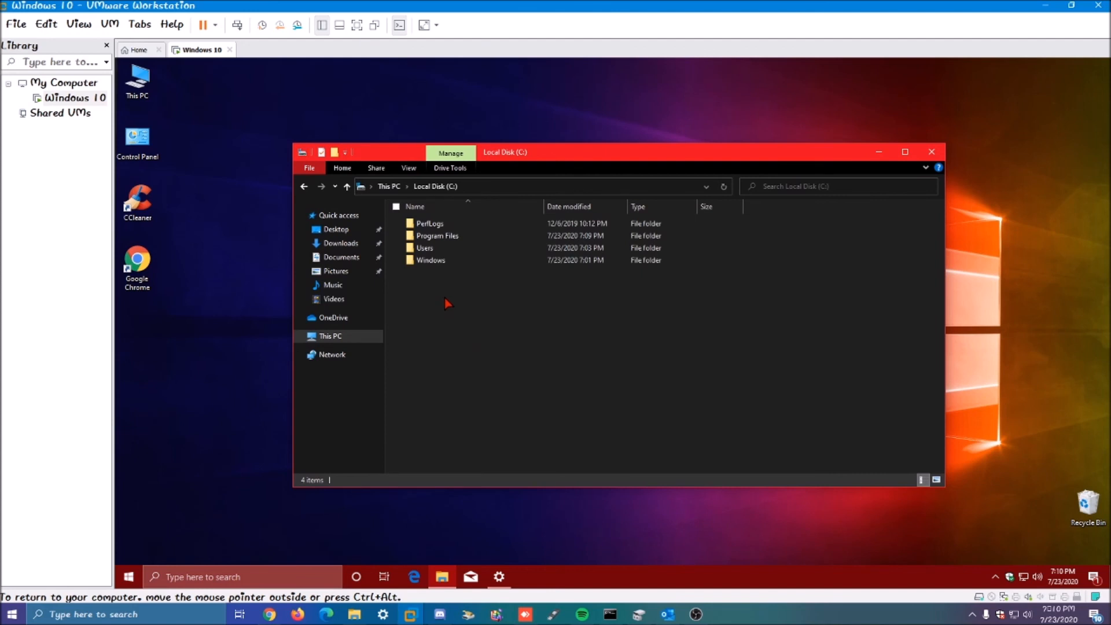
{"action": "double_click", "coordinate": [449, 249]}
{"action": "double_click", "coordinate": [442, 237]}
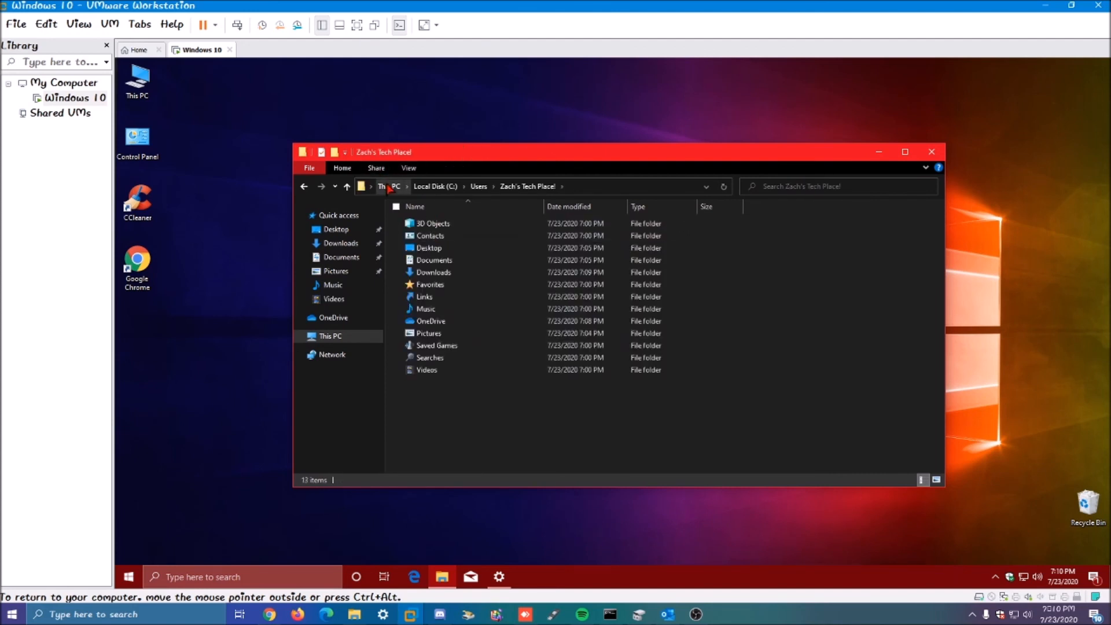
{"action": "left_click", "coordinate": [389, 186]}
{"action": "left_click", "coordinate": [561, 382]}
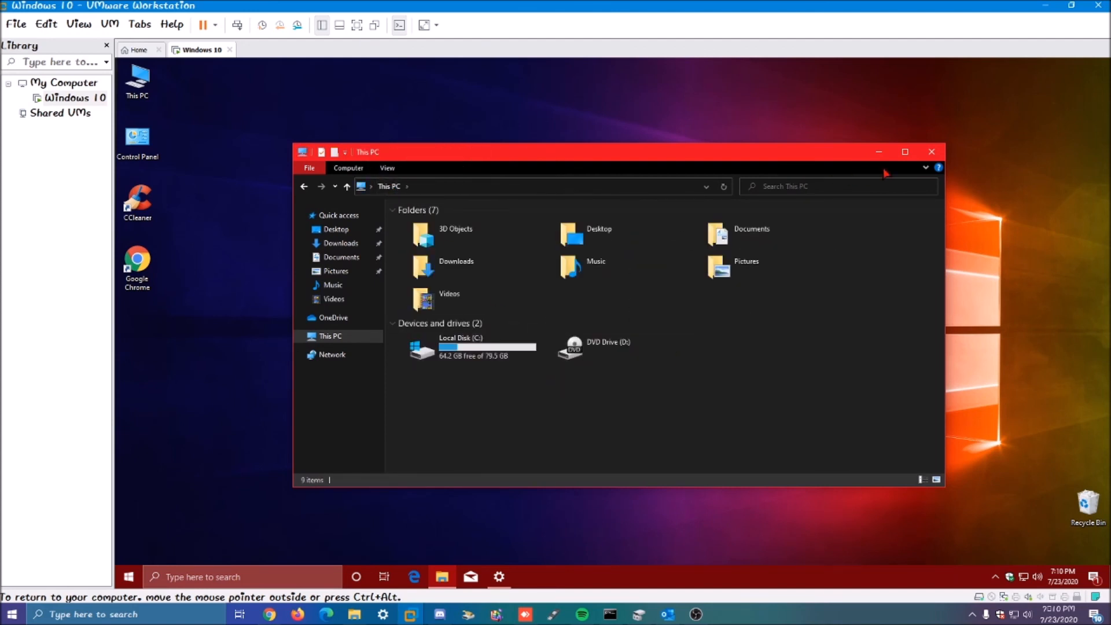
{"action": "left_click", "coordinate": [931, 152]}
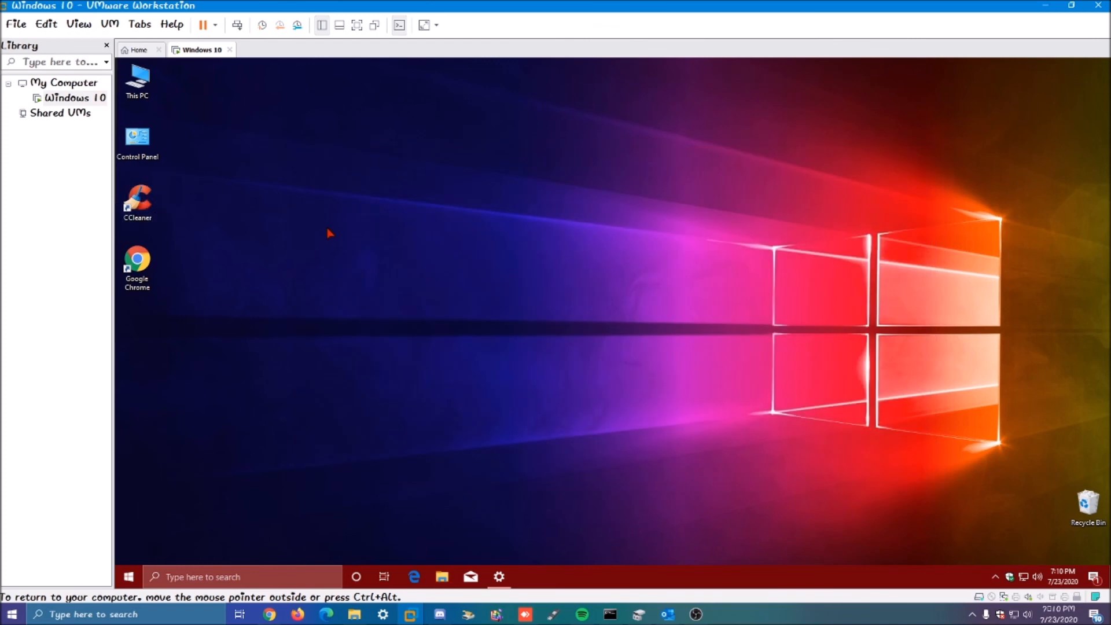
Step: Check the installation progress of the cumulative update in the Windows Update settings and switch to OBS
{"action": "left_click", "coordinate": [499, 576]}
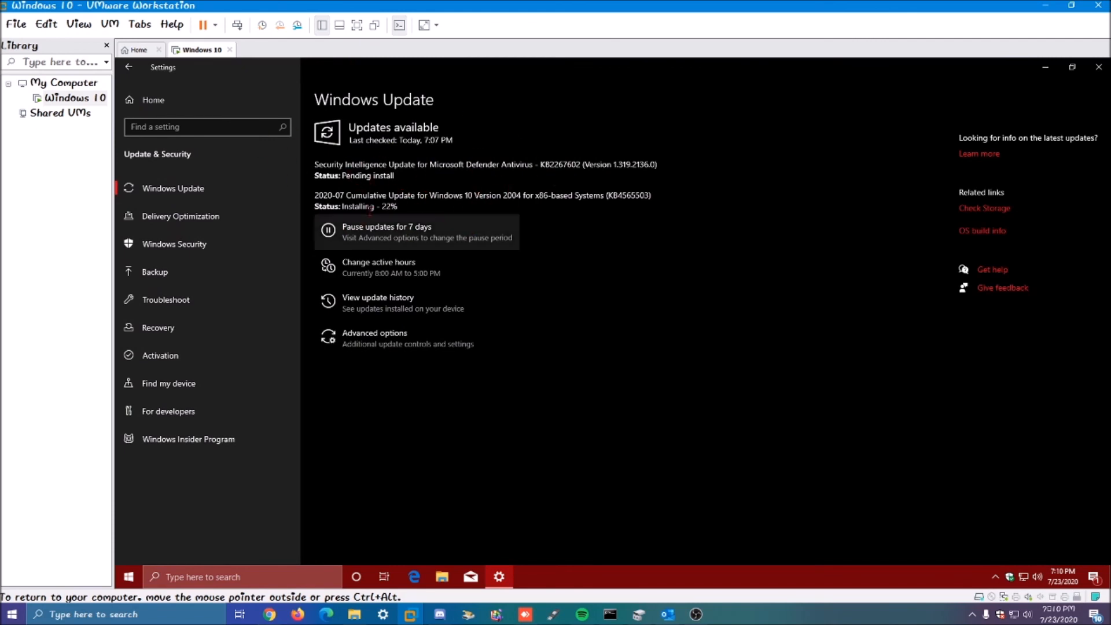
{"action": "left_click", "coordinate": [697, 614]}
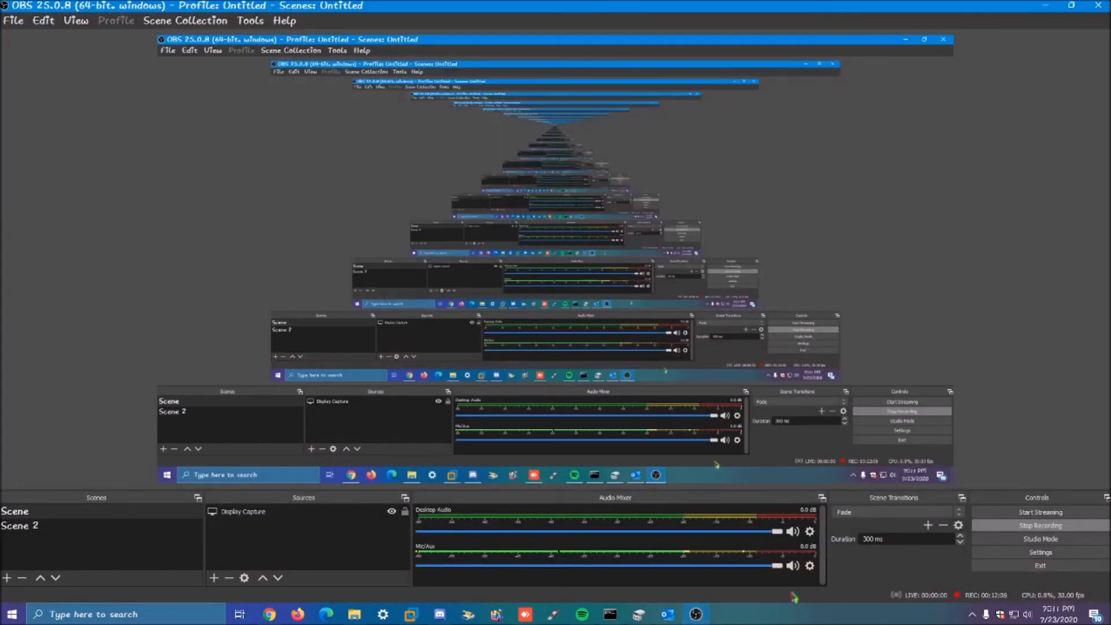